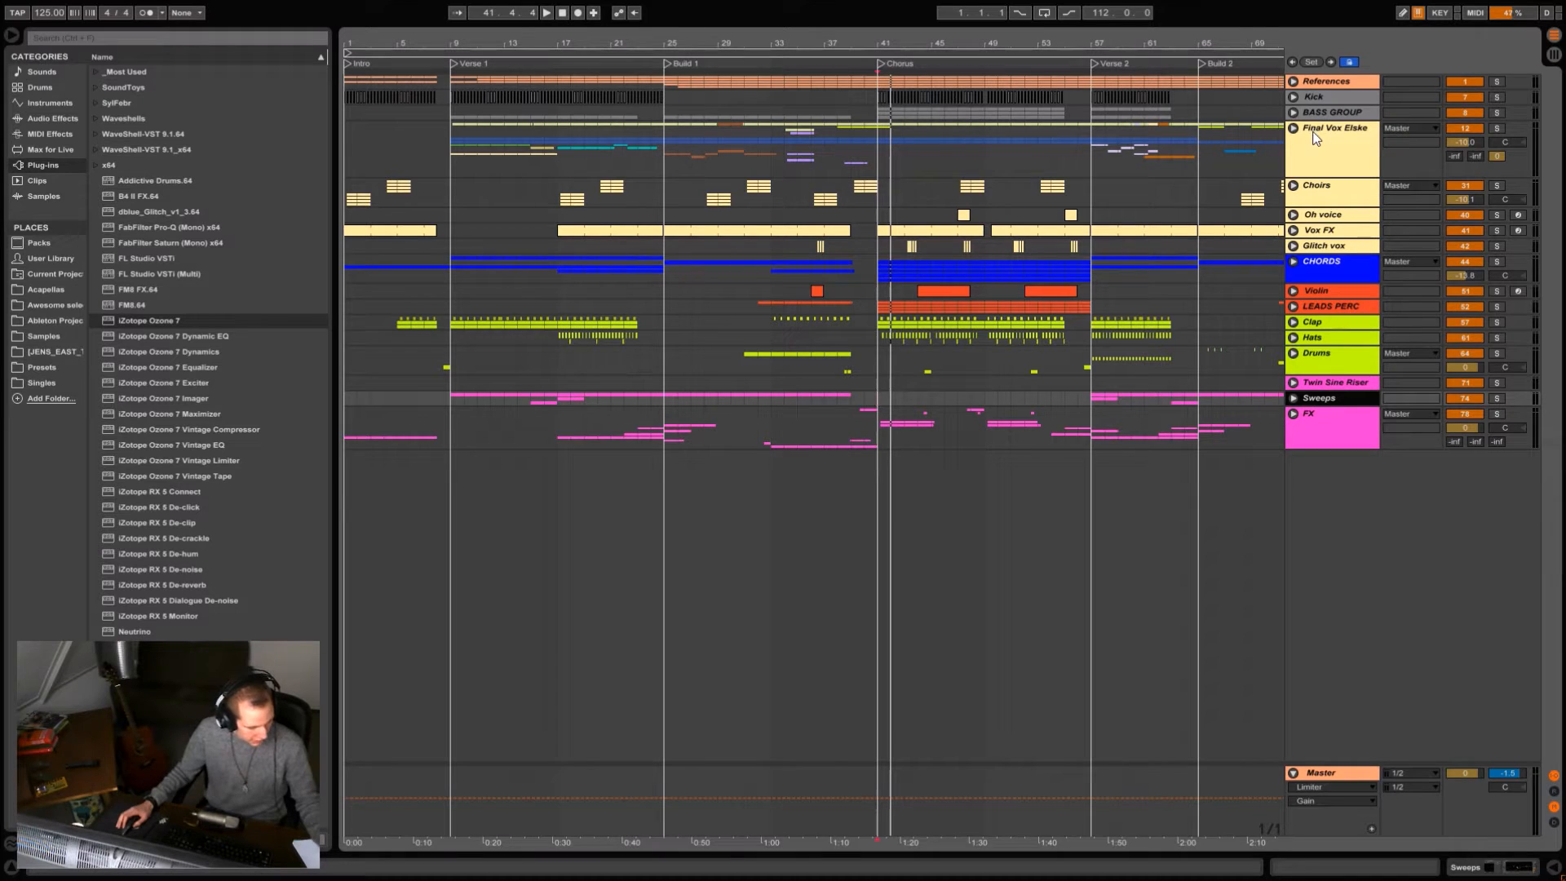
# Switch to Spotify, play a few seconds of the track "Running", pause it, and return to the Ableton Live arrangement.
pyautogui.hotkey('alt', 'Tab')
pyautogui.click(1239, 354)
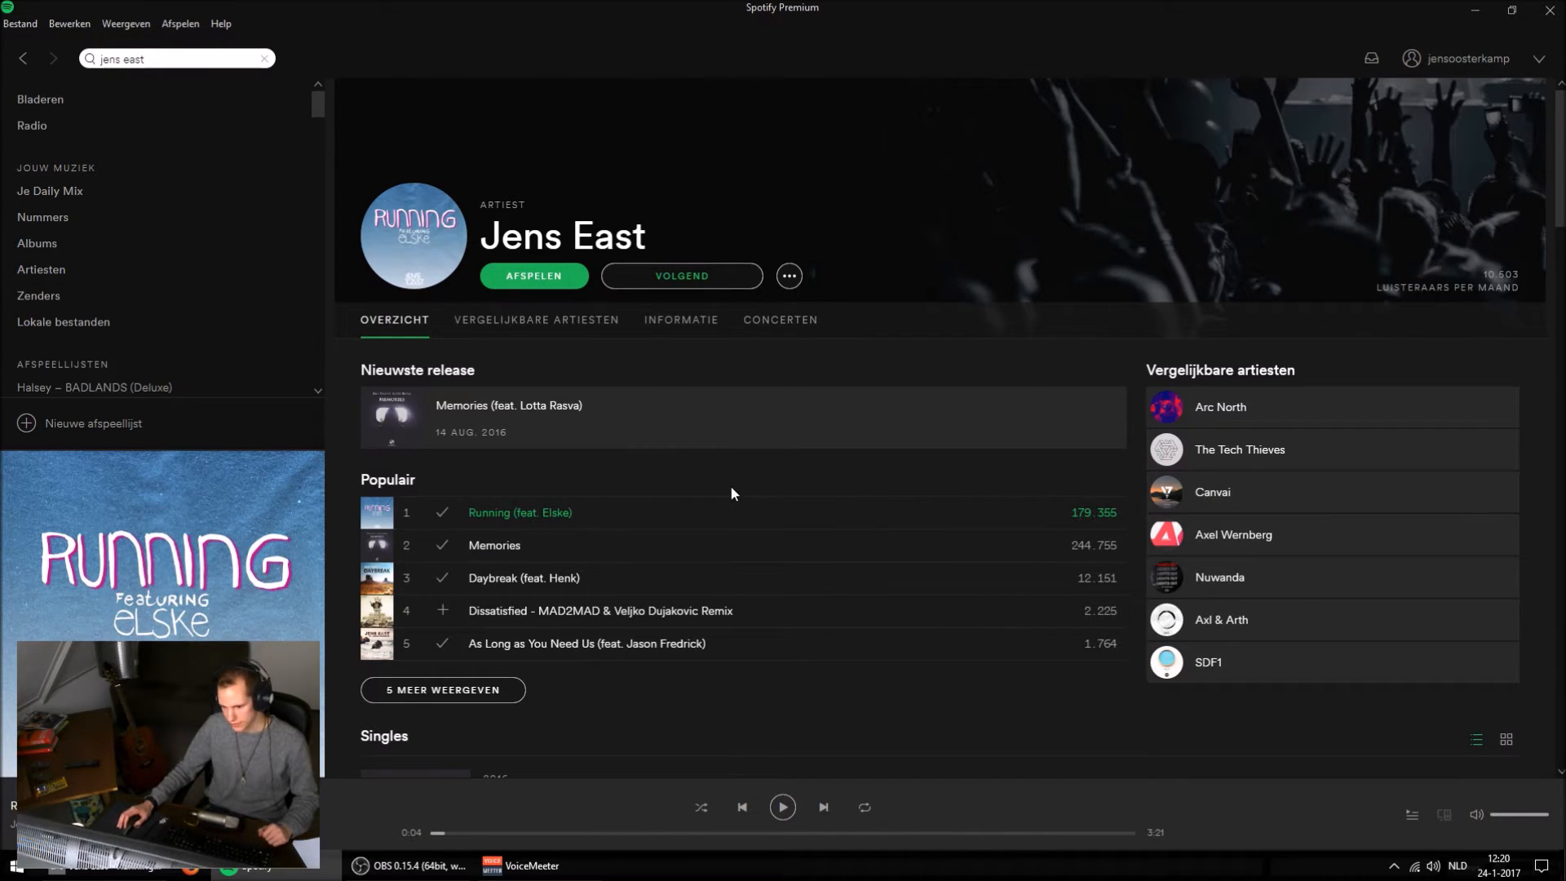
pyautogui.doubleClick(724, 507)
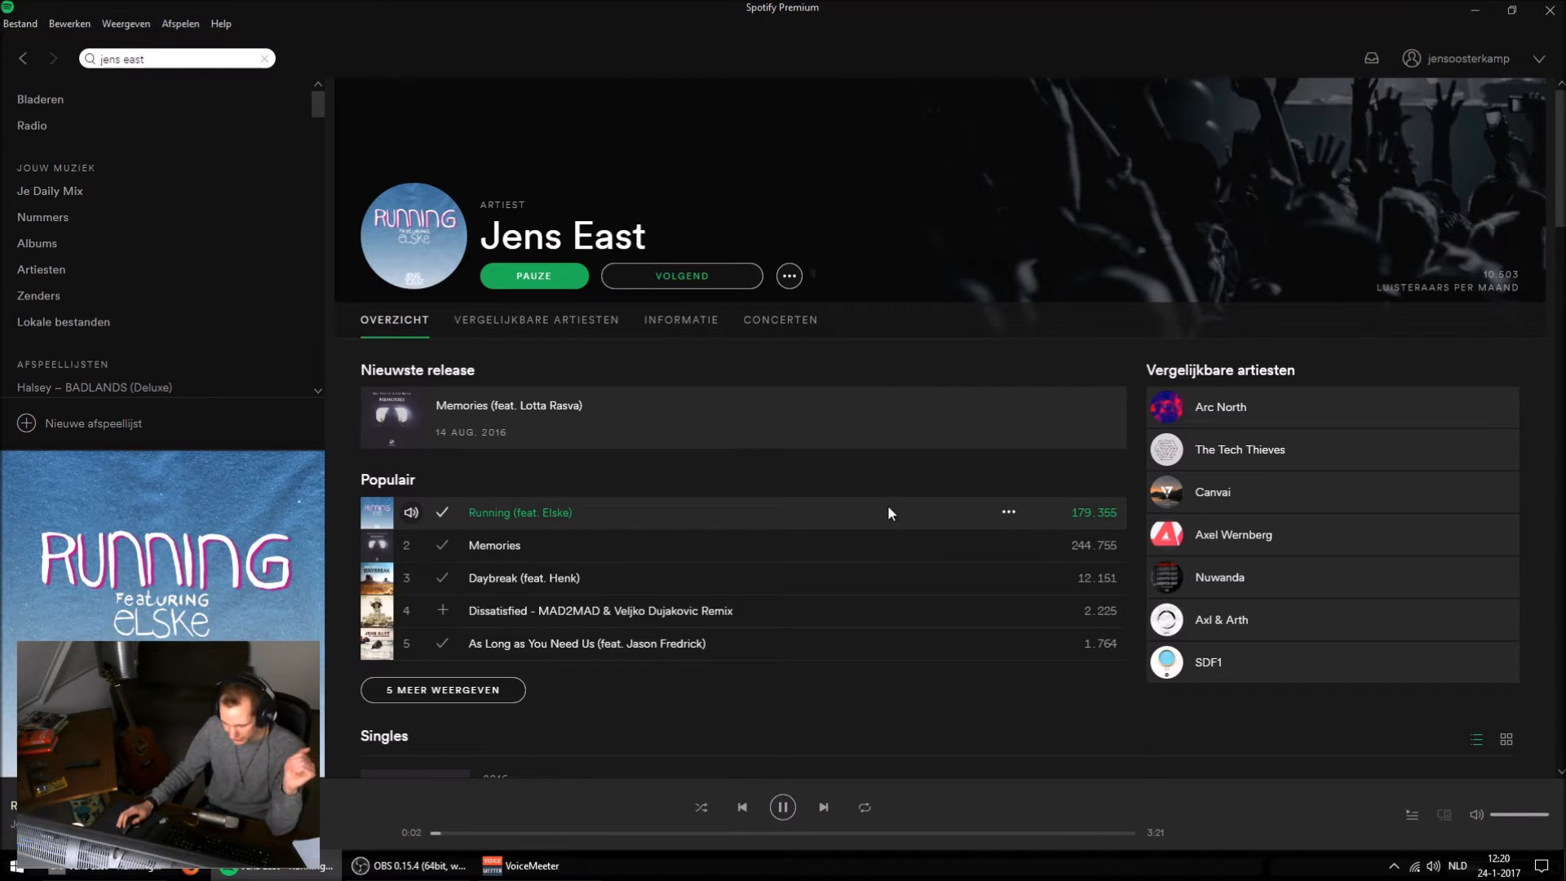
pyautogui.click(782, 806)
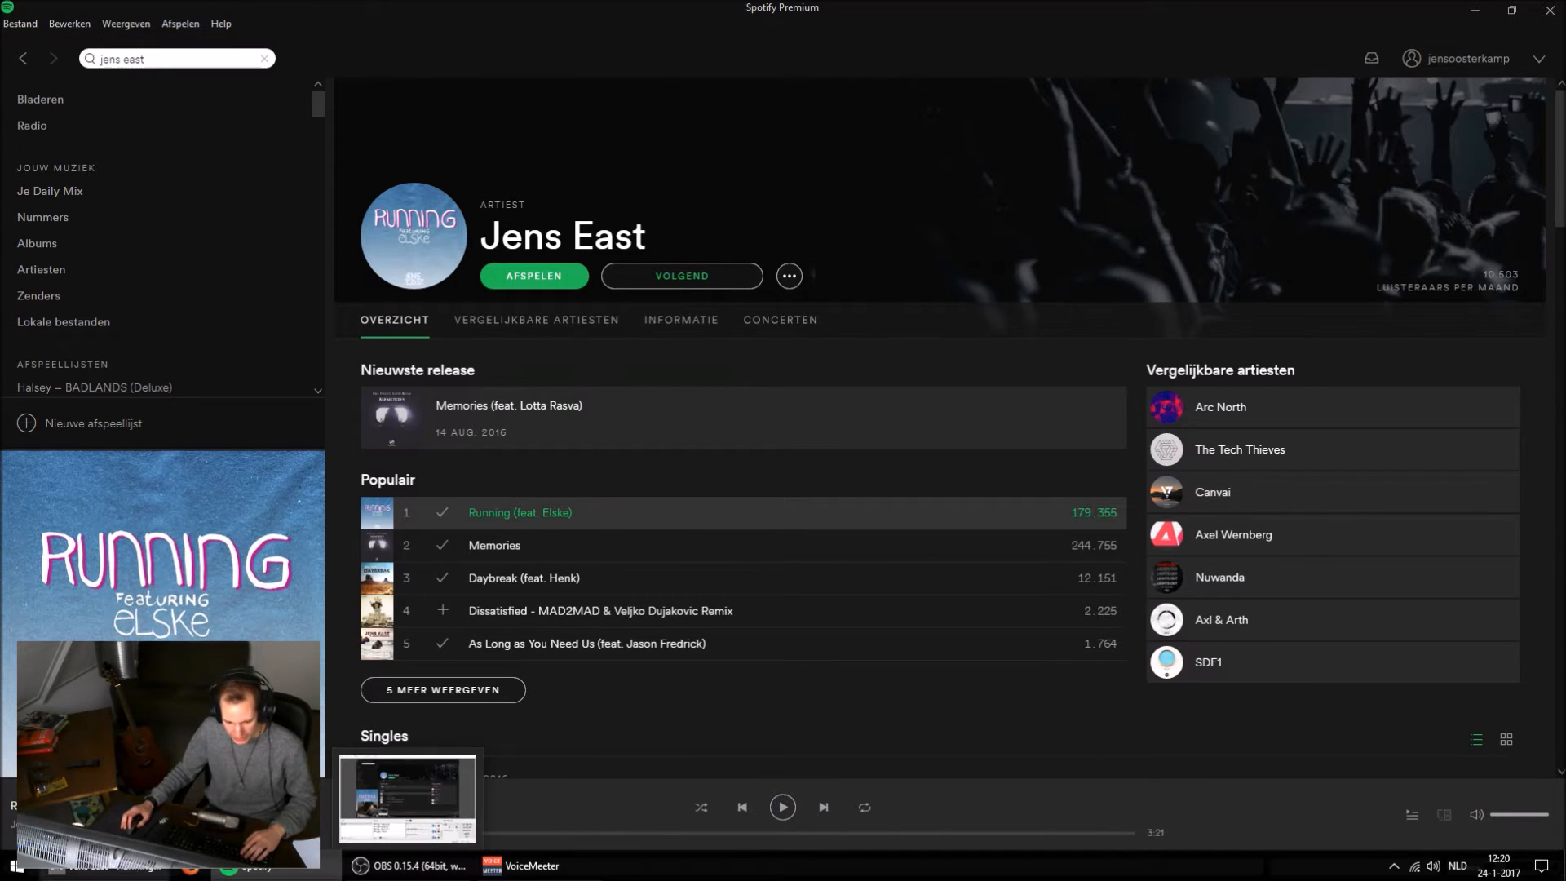
pyautogui.click(108, 870)
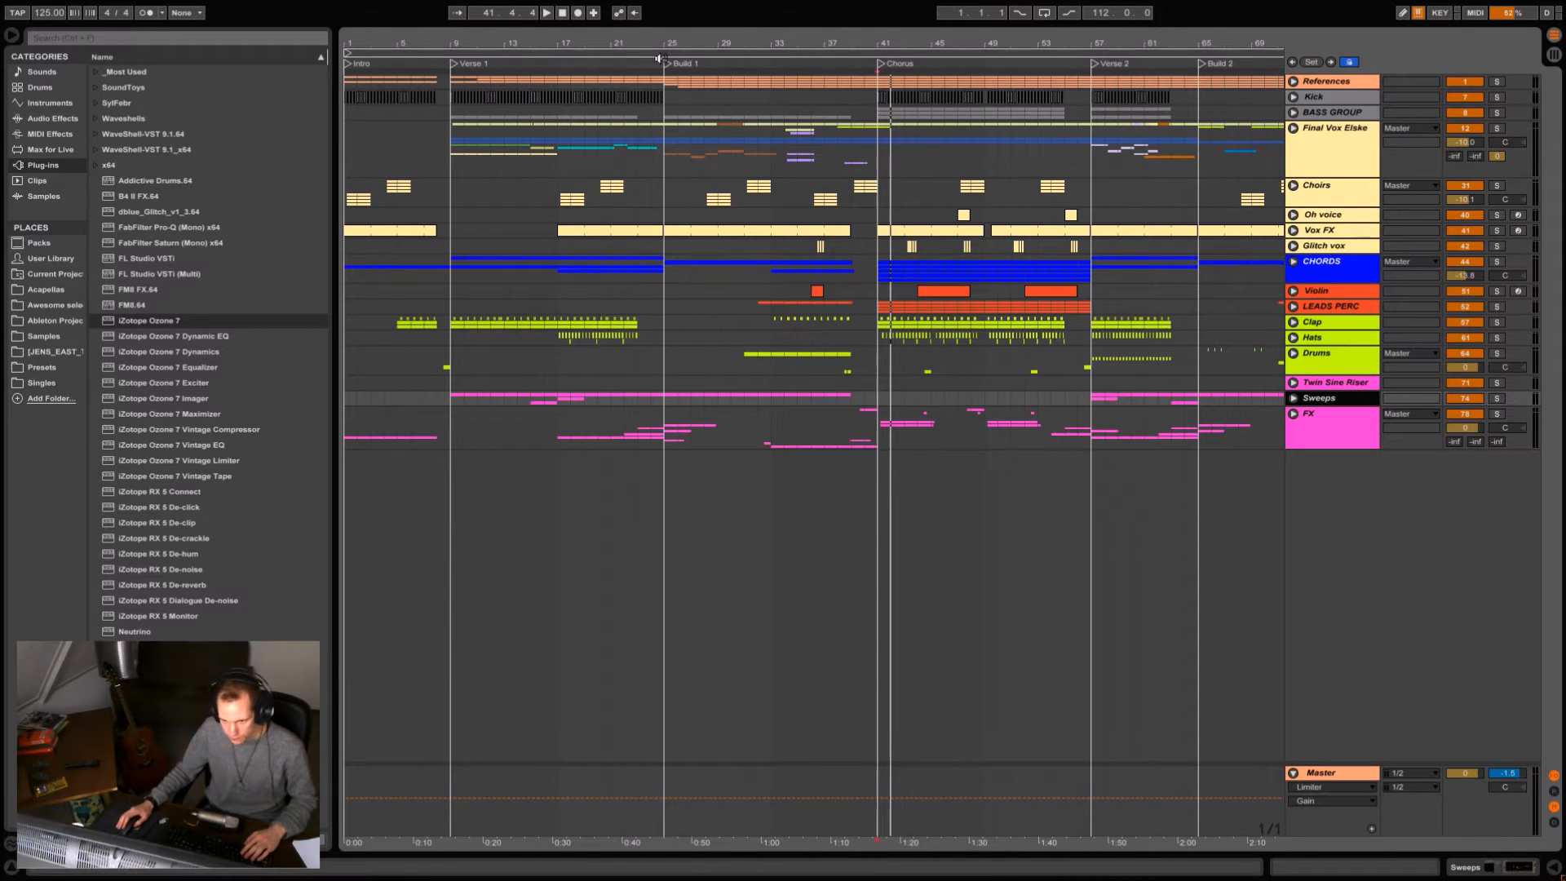
# Show the Kick track's device chain and unfold the track in the arrangement.
pyautogui.moveTo(646, 38); pyautogui.dragTo(648, 40)
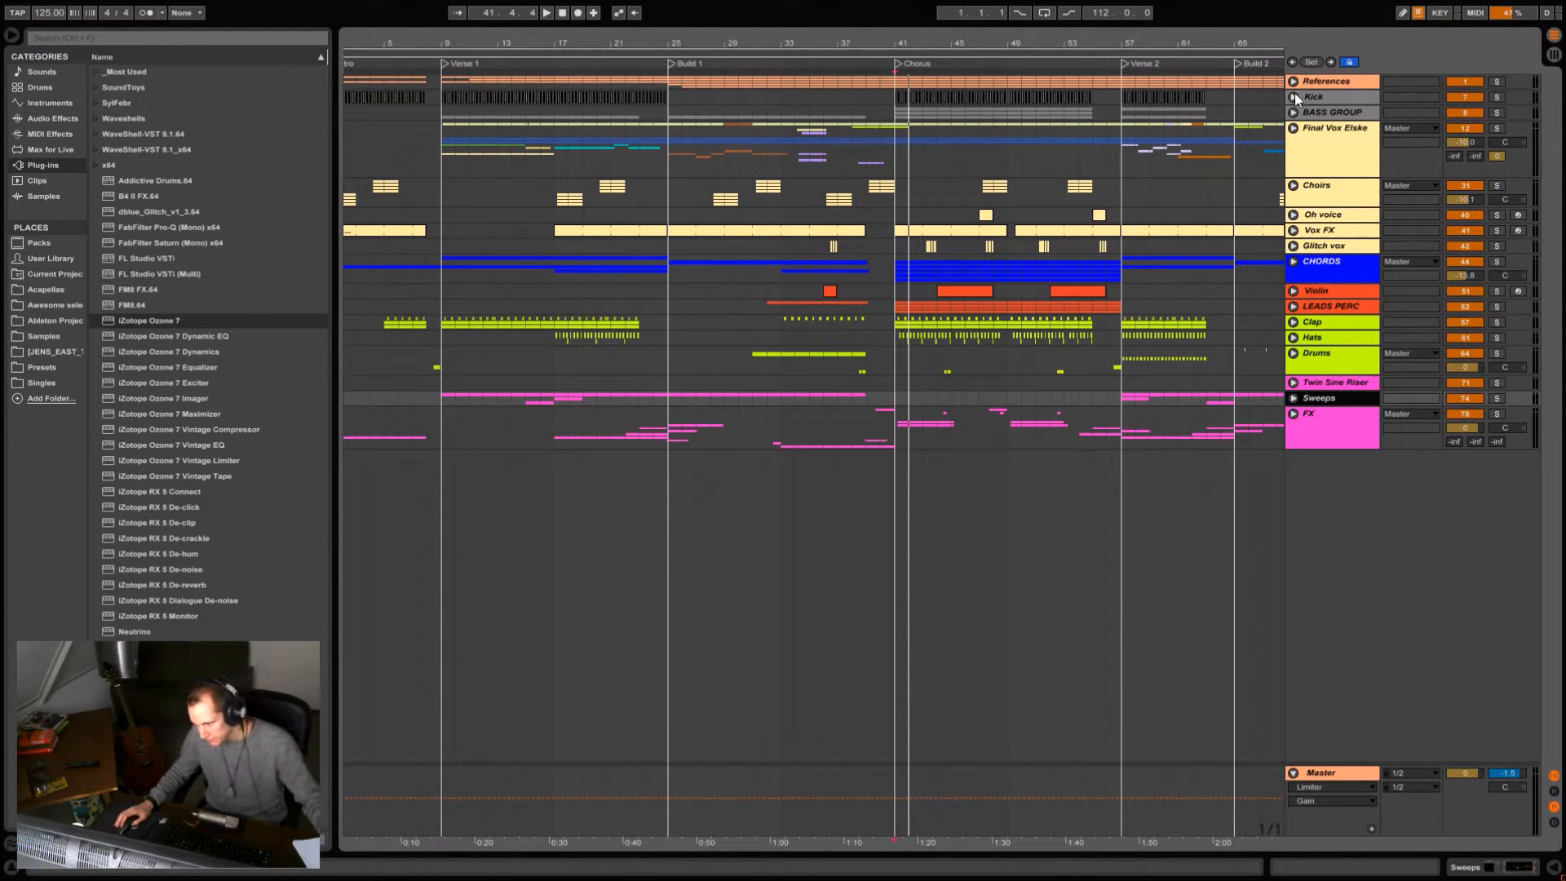
pyautogui.moveTo(497, 43); pyautogui.dragTo(496, 34)
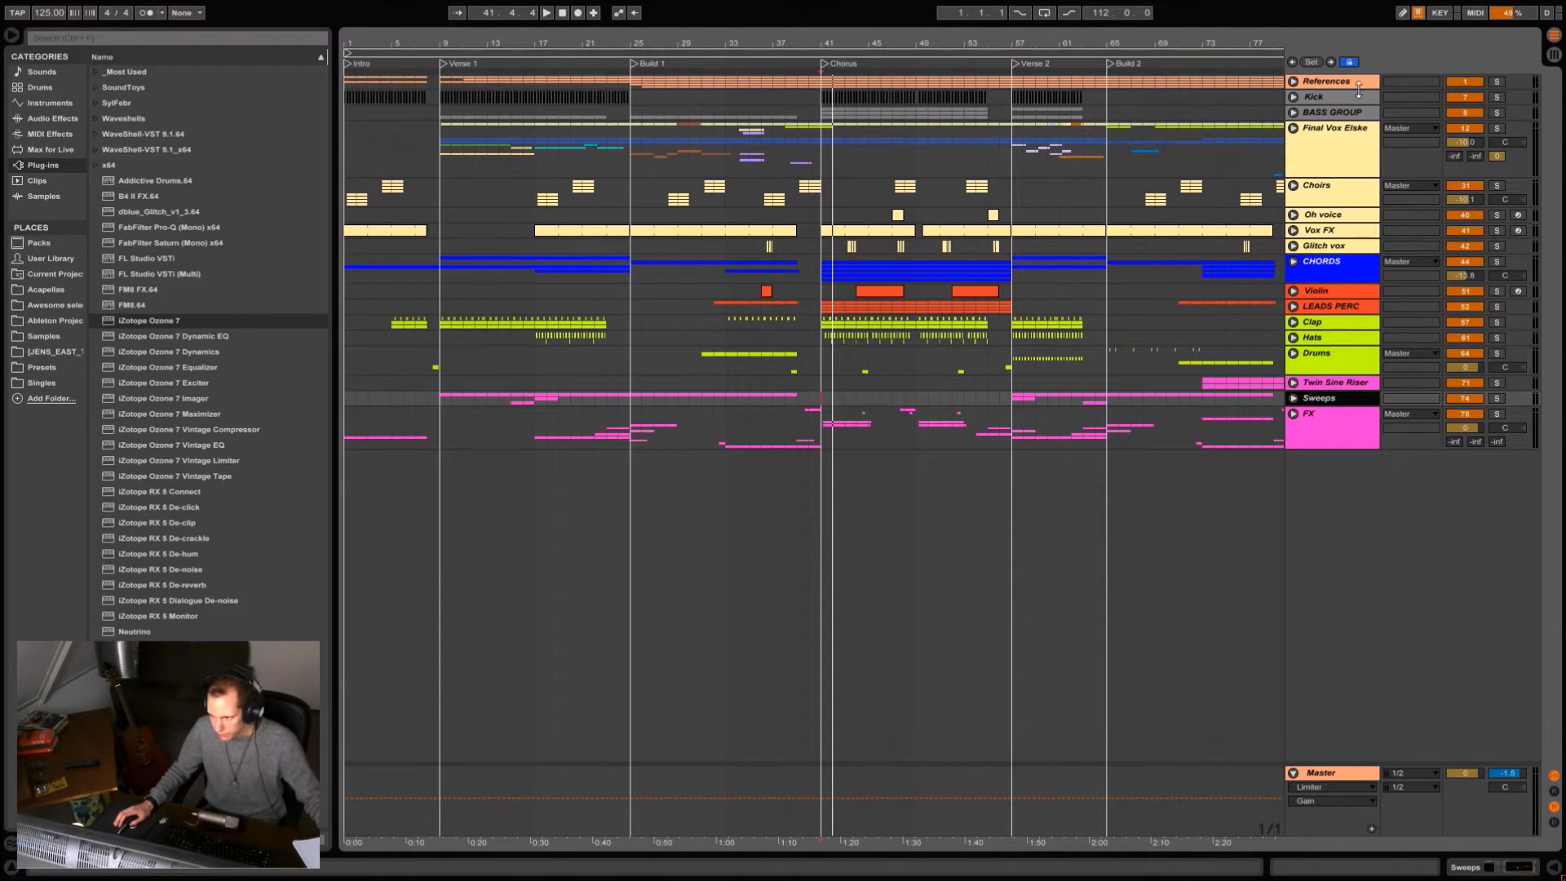
pyautogui.doubleClick(1307, 97)
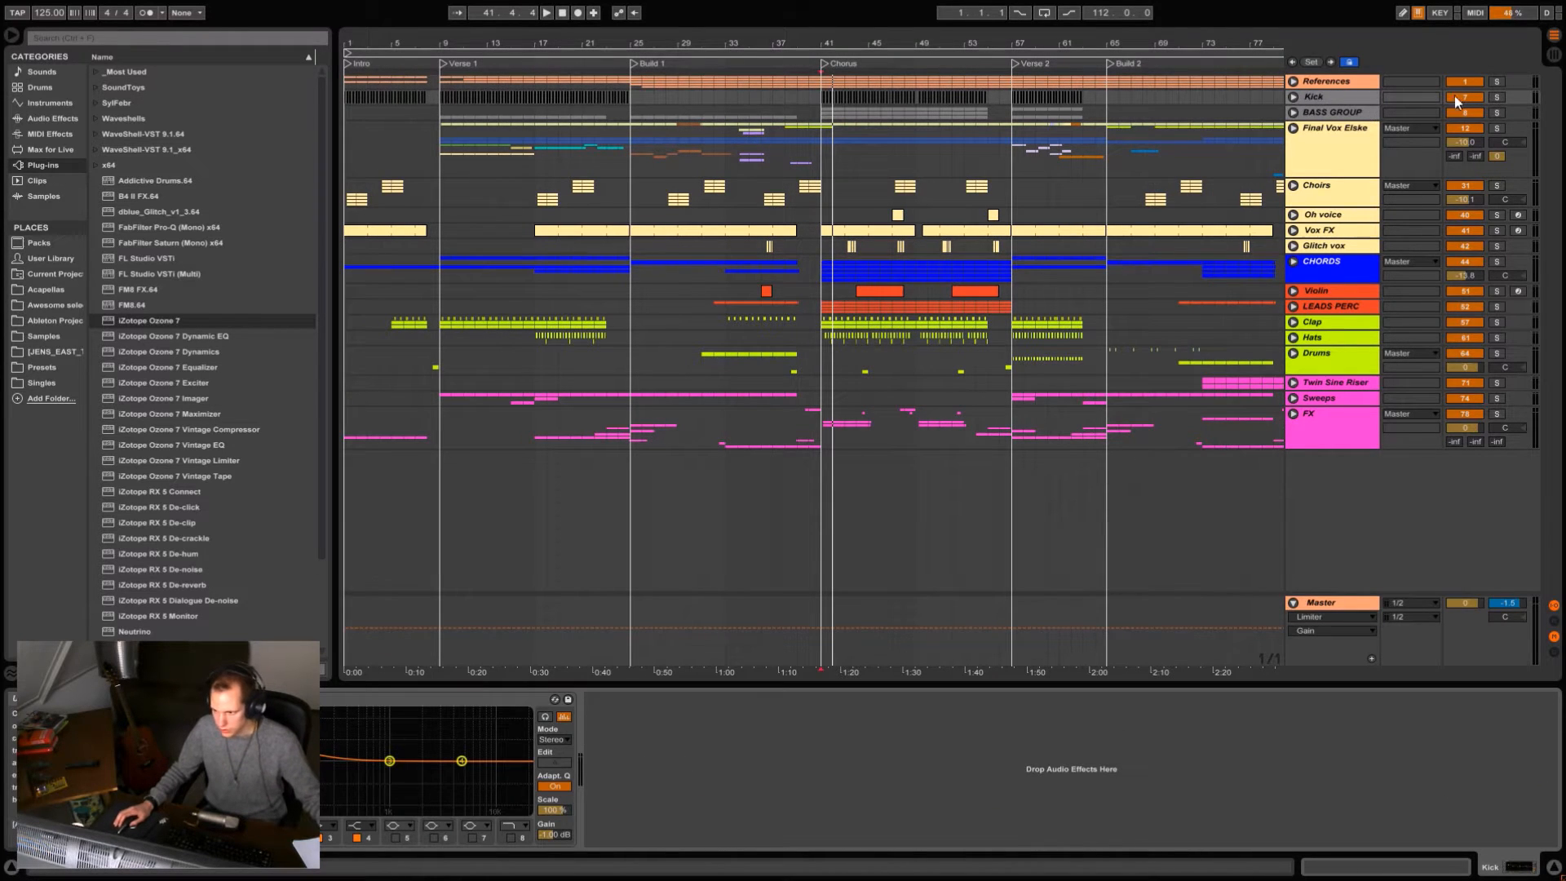
pyautogui.click(1293, 96)
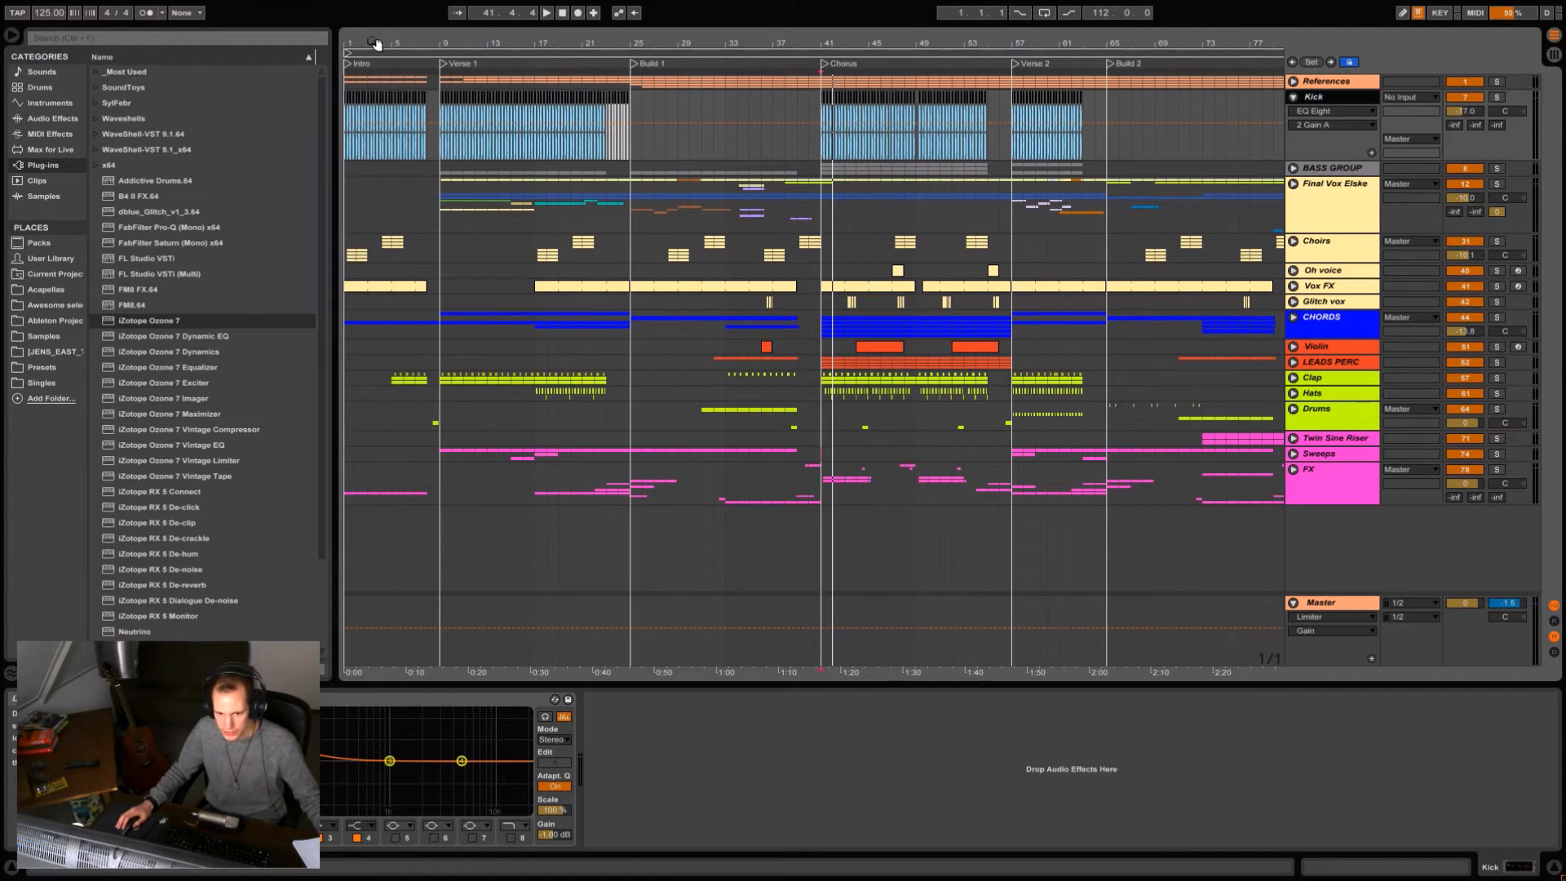
# Solo the Kick track and play it from the start of Verse 1.
pyautogui.moveTo(377, 46); pyautogui.dragTo(422, 123)
pyautogui.moveTo(466, 48)
pyautogui.mouseDown()
pyautogui.moveTo(779, 56)
pyautogui.moveTo(672, 96)
pyautogui.moveTo(698, 33)
pyautogui.moveTo(689, 5)
pyautogui.moveTo(650, 38)
pyautogui.moveTo(611, 39)
pyautogui.moveTo(607, 15)
pyautogui.mouseUp()
pyautogui.click(674, 97)
pyautogui.click(635, 152)
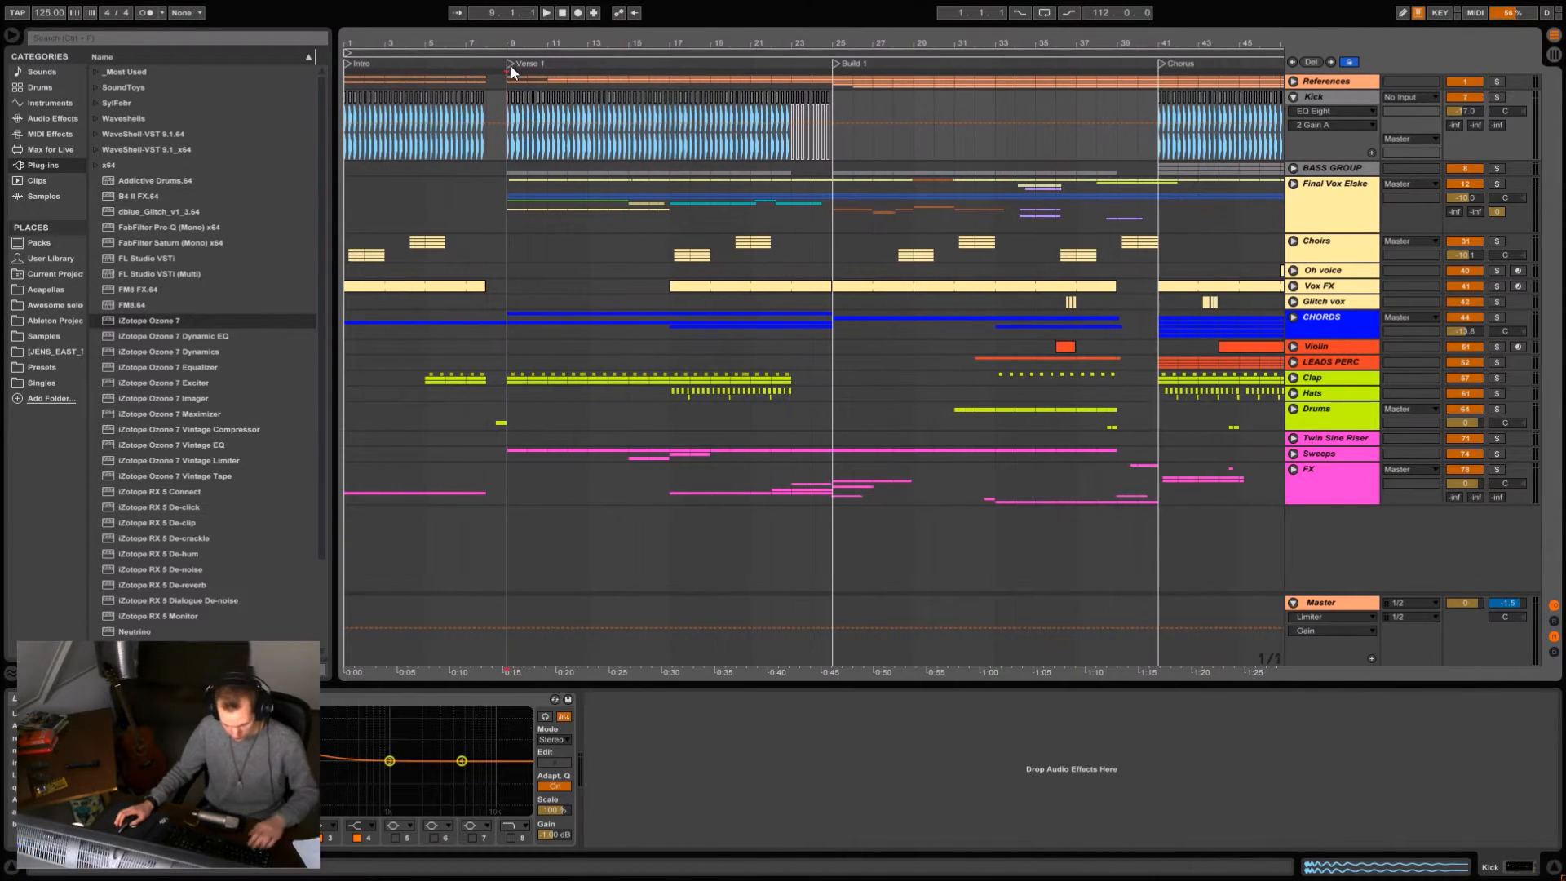
pyautogui.press('space')
pyautogui.click(1496, 97)
pyautogui.moveTo(525, 27); pyautogui.dragTo(578, 50)
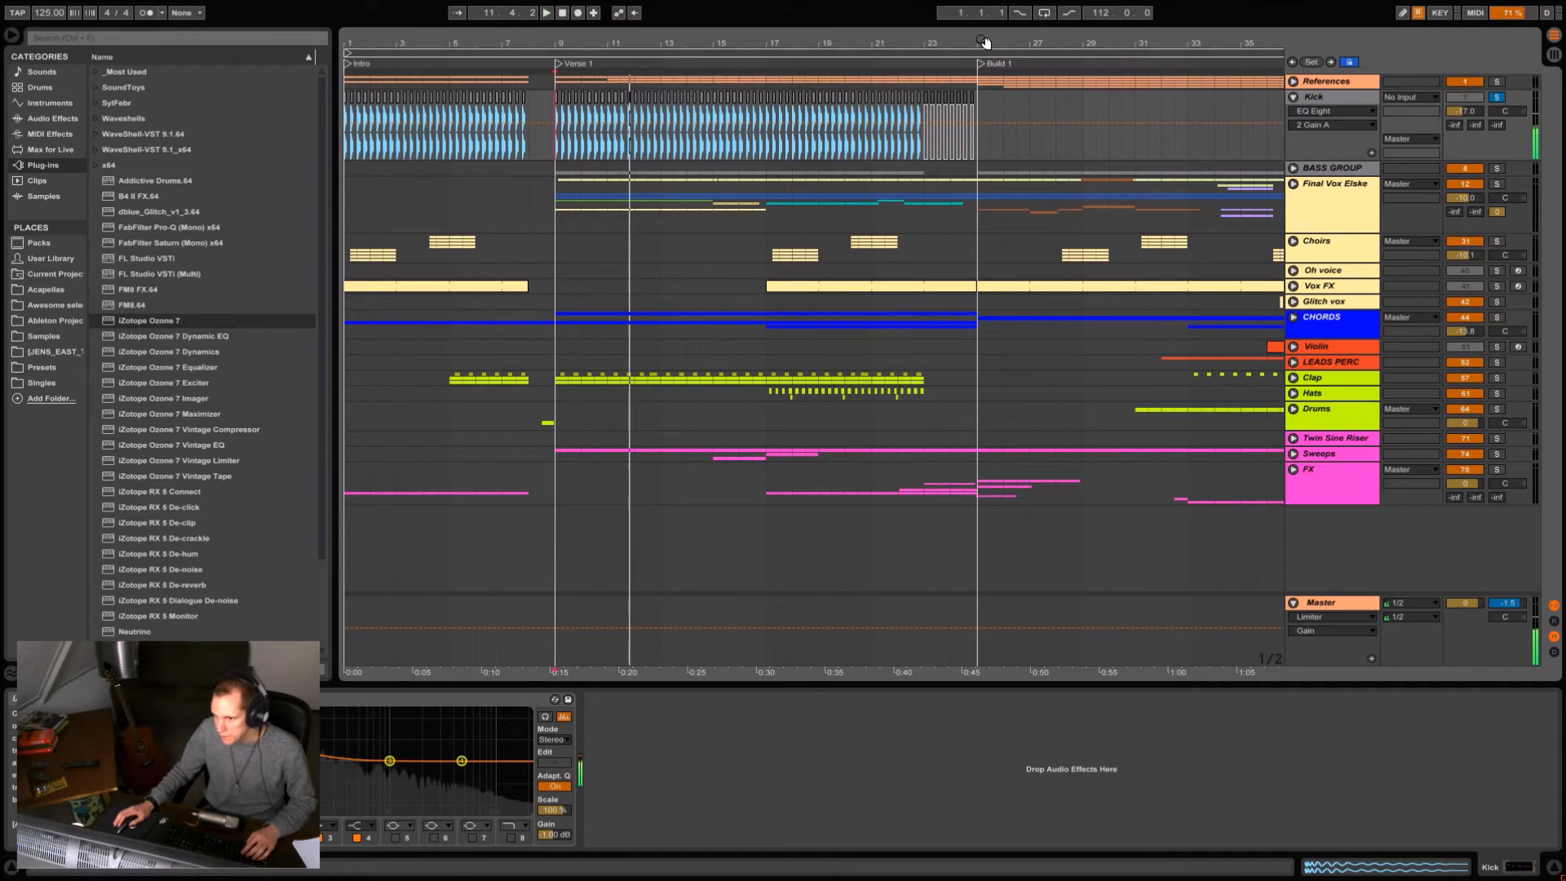
# Expand the BASS GROUP, fold the Kick track, and show the bass group's device chain.
pyautogui.moveTo(985, 43); pyautogui.dragTo(985, 12)
pyautogui.click(1293, 167)
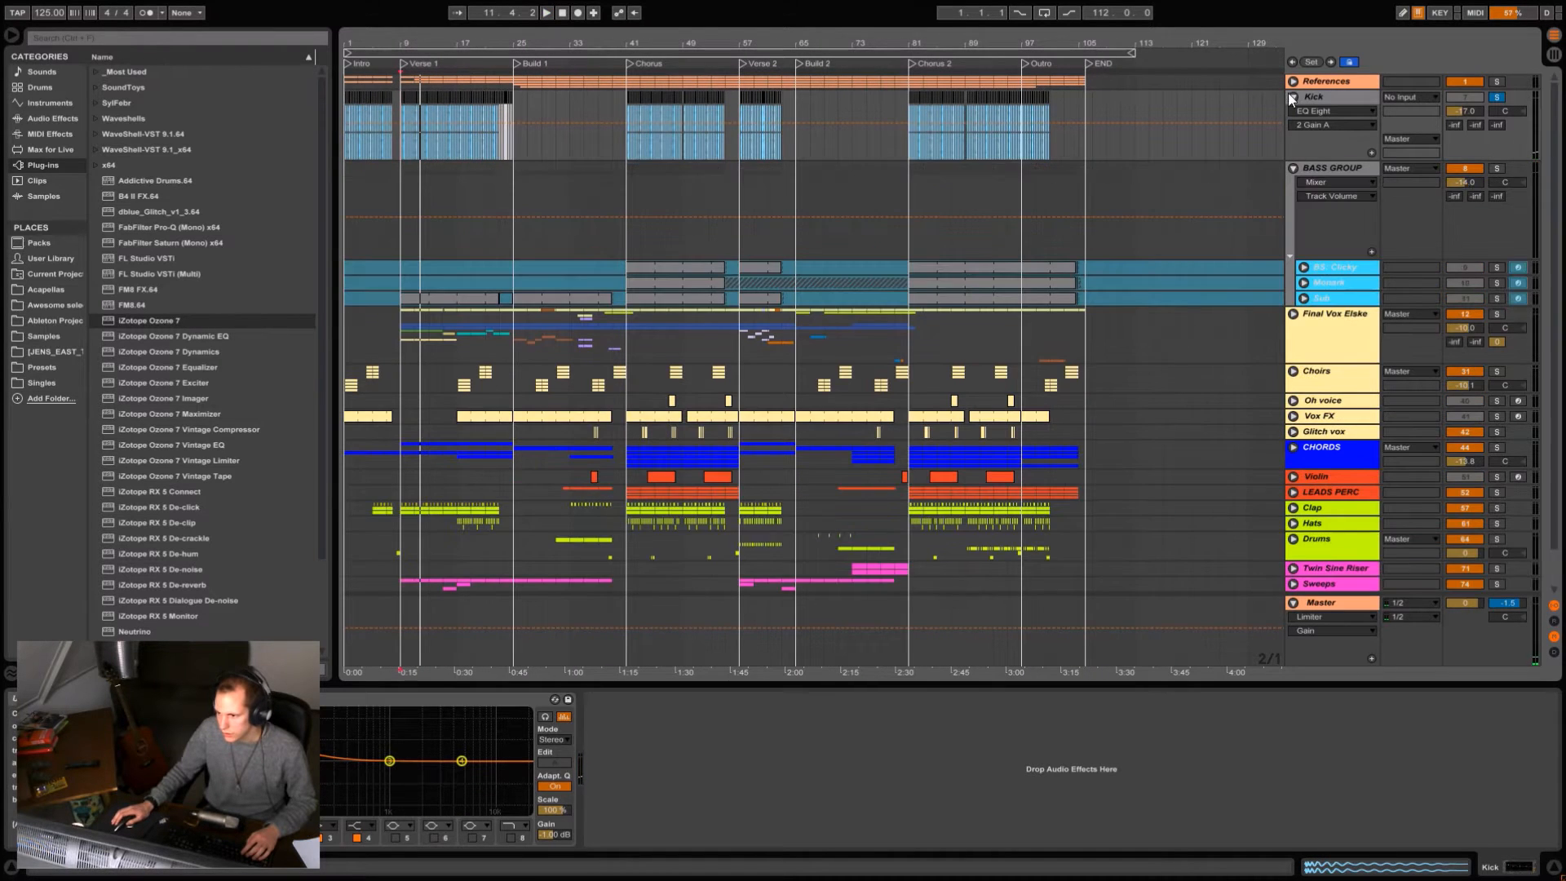
pyautogui.click(1292, 96)
pyautogui.click(1333, 114)
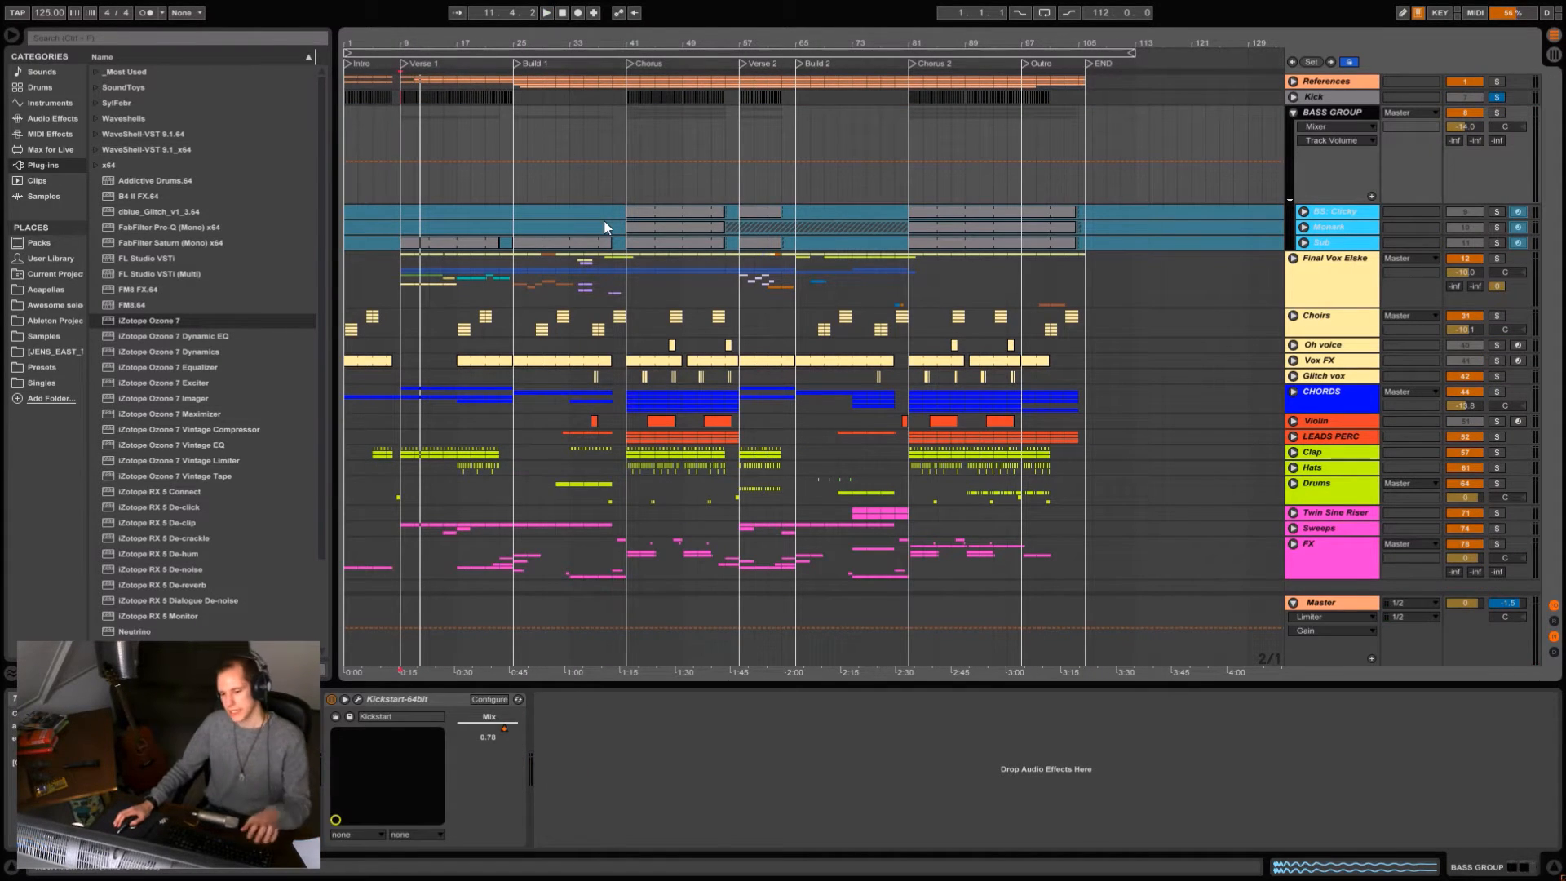
pyautogui.moveTo(589, 43); pyautogui.dragTo(644, 43)
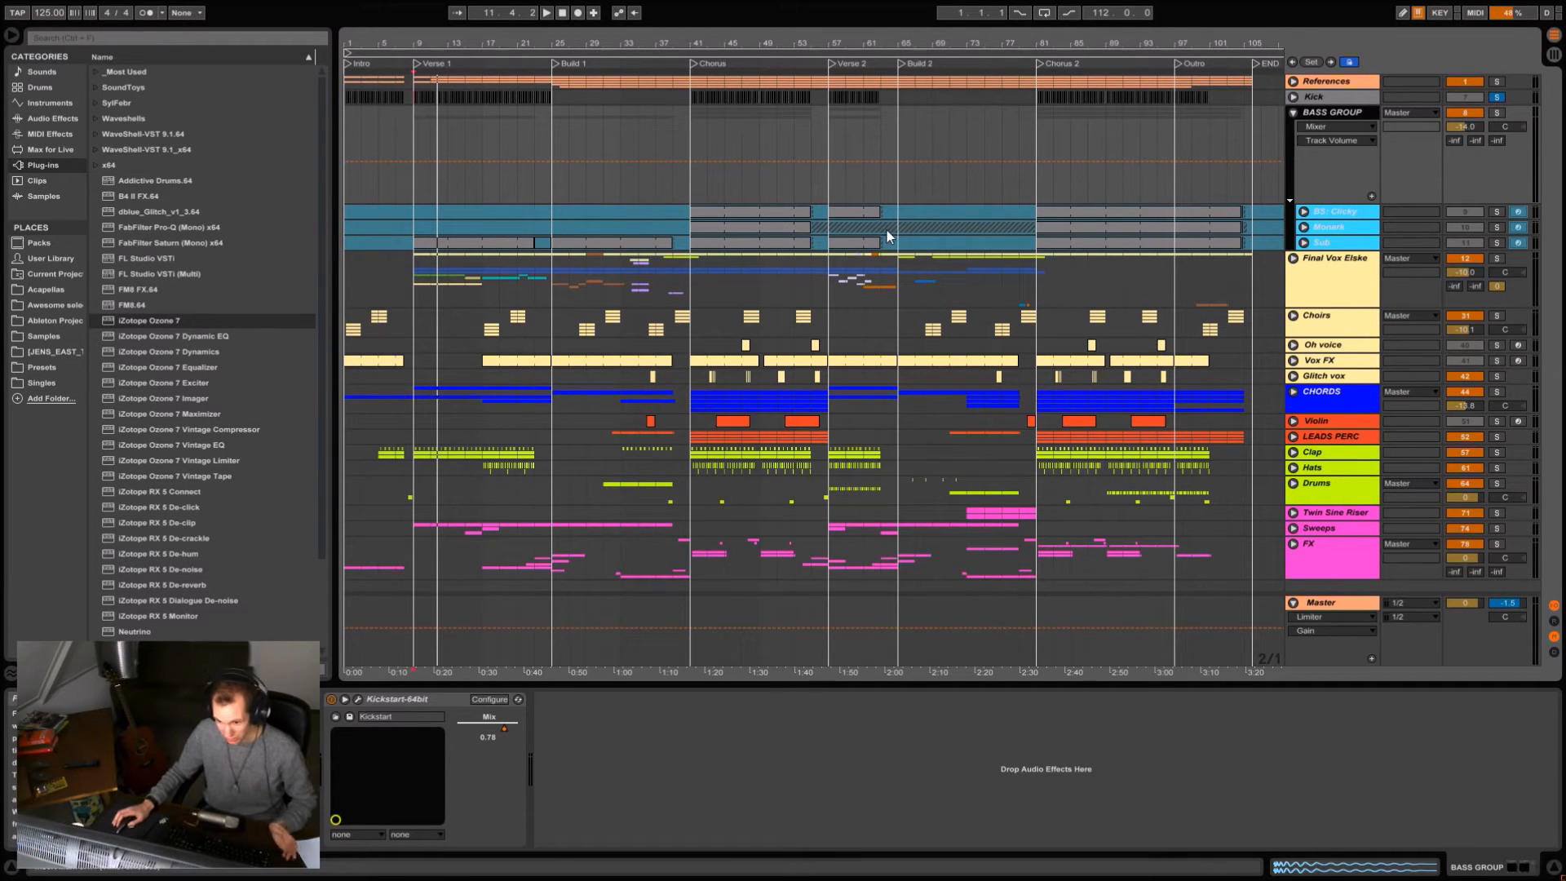
pyautogui.moveTo(613, 46)
pyautogui.mouseDown()
pyautogui.moveTo(1223, 224)
pyautogui.moveTo(1328, 216)
pyautogui.mouseUp()
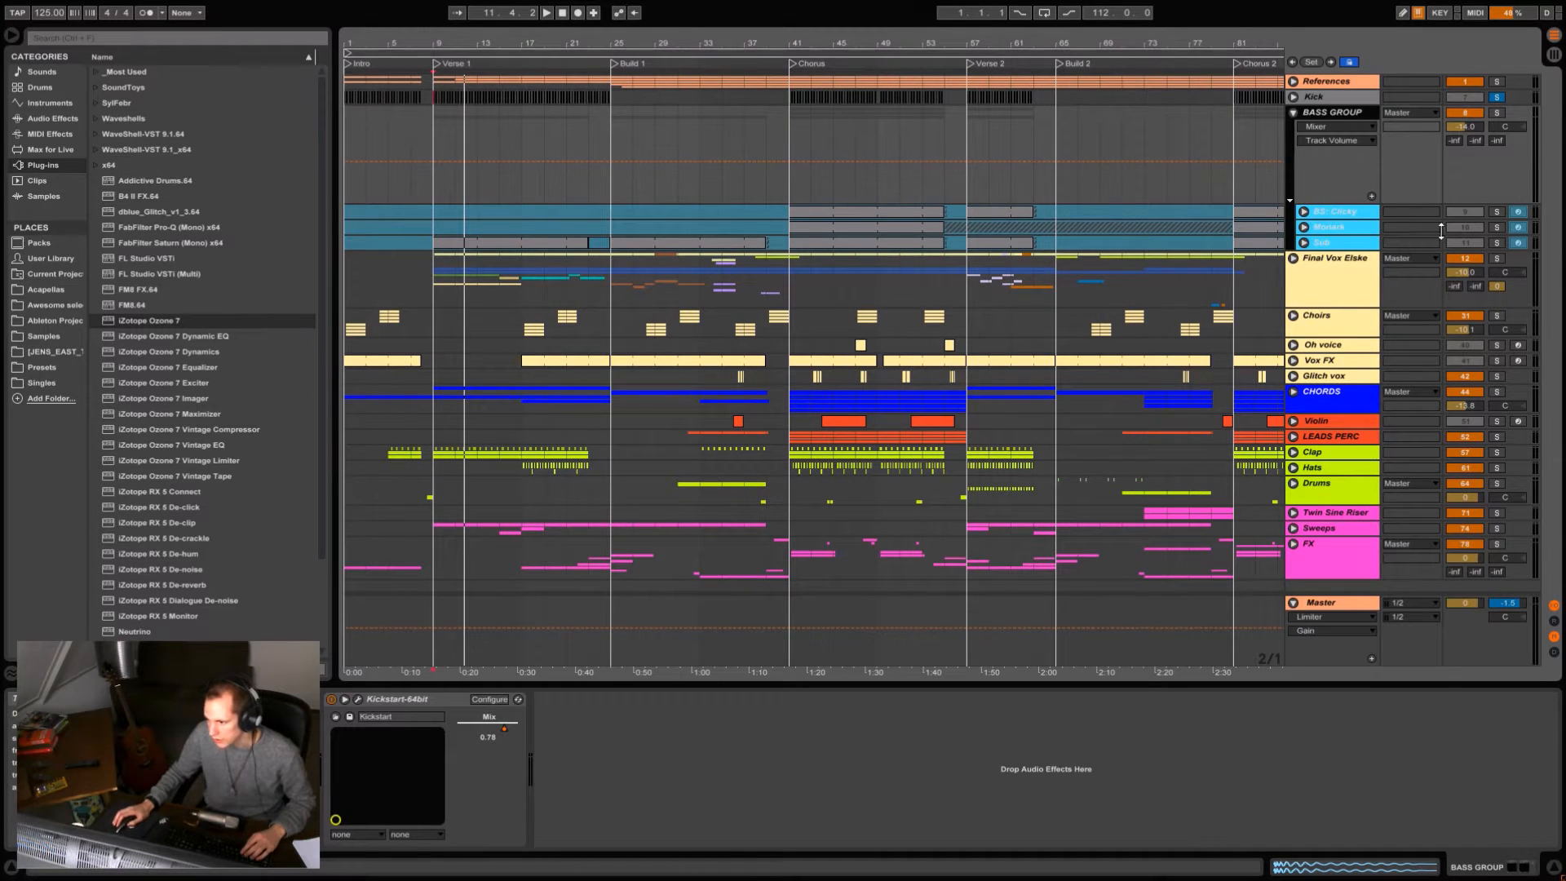
# Unfold the BS: Clicky track, solo it, and start playback from the Chorus at bar 41.
pyautogui.click(796, 194)
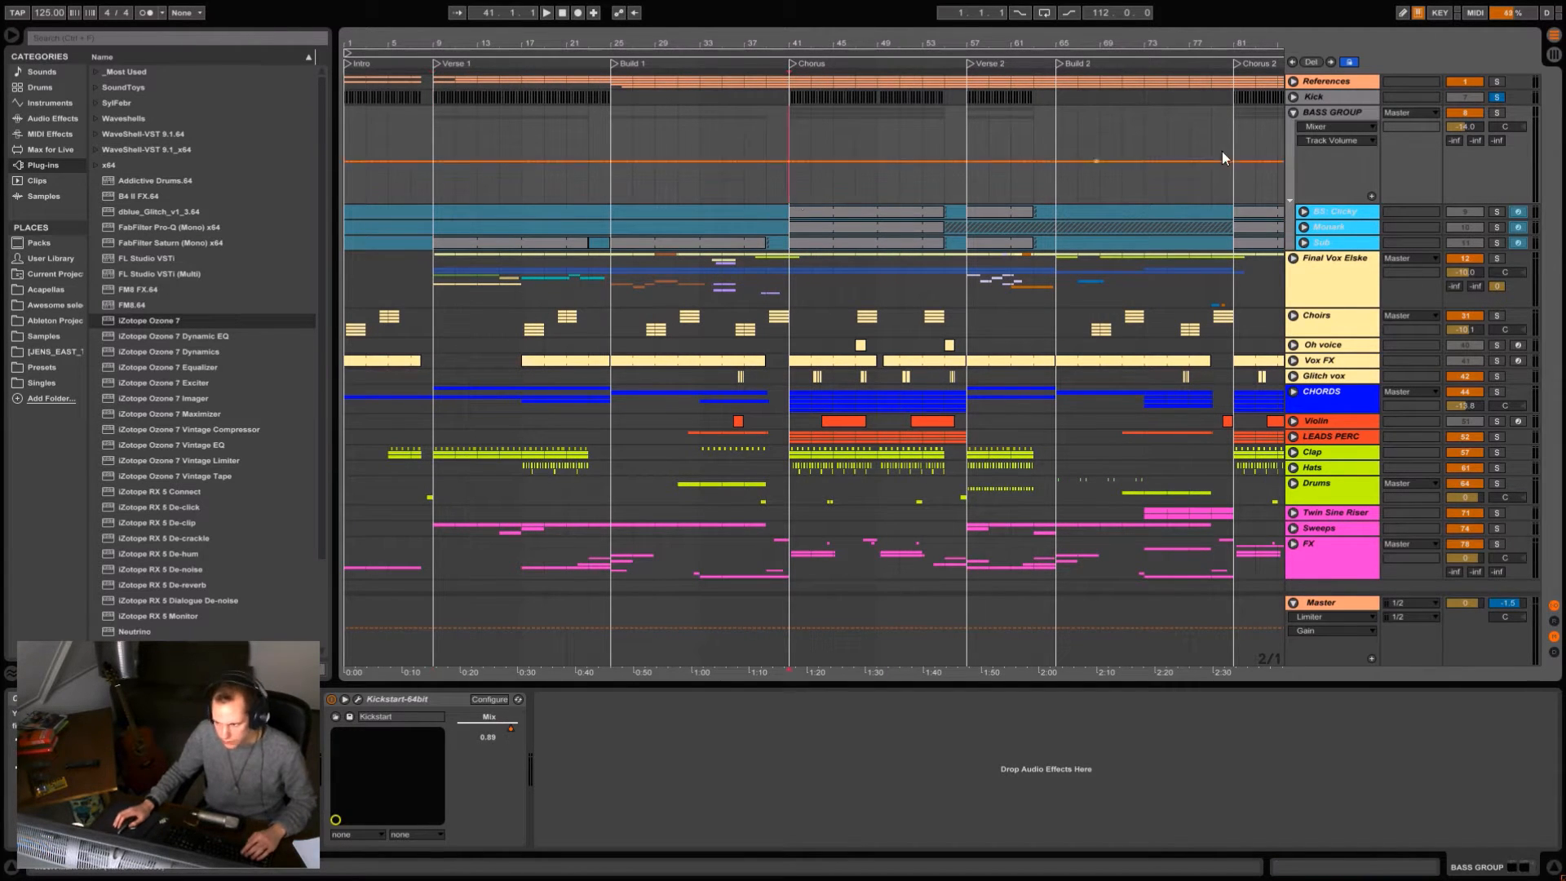
pyautogui.click(1303, 212)
pyautogui.click(1497, 211)
pyautogui.click(849, 196)
pyautogui.click(893, 215)
pyautogui.press('space')
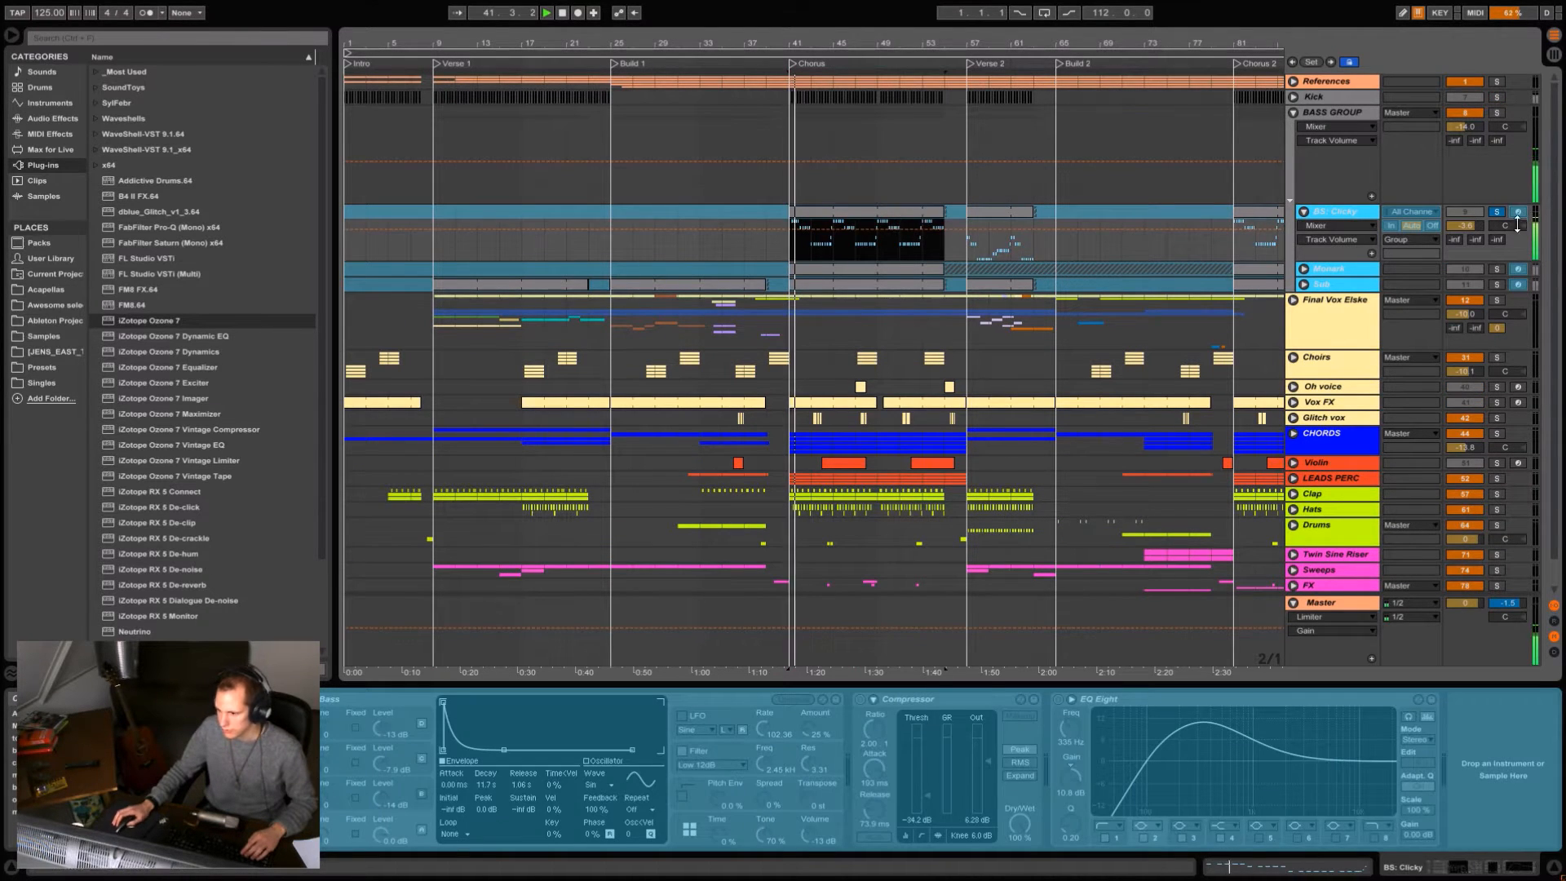
# Listen to the Monark and Sub bass tracks by soloing them in turn, and stop playback.
pyautogui.click(1497, 269)
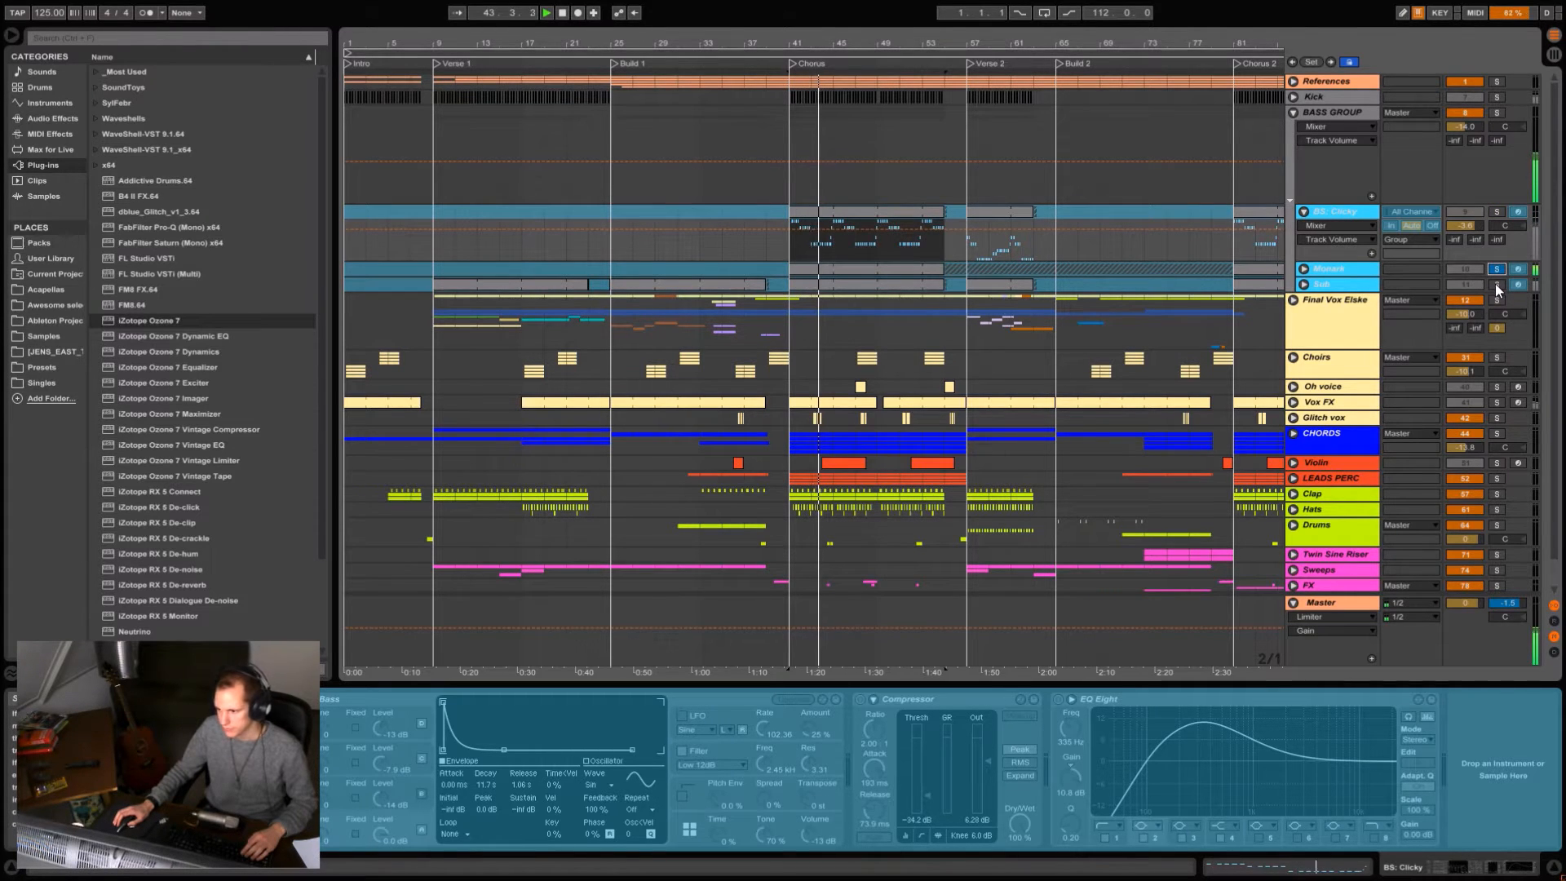
pyautogui.click(1495, 284)
pyautogui.click(1498, 284)
pyautogui.press('space')
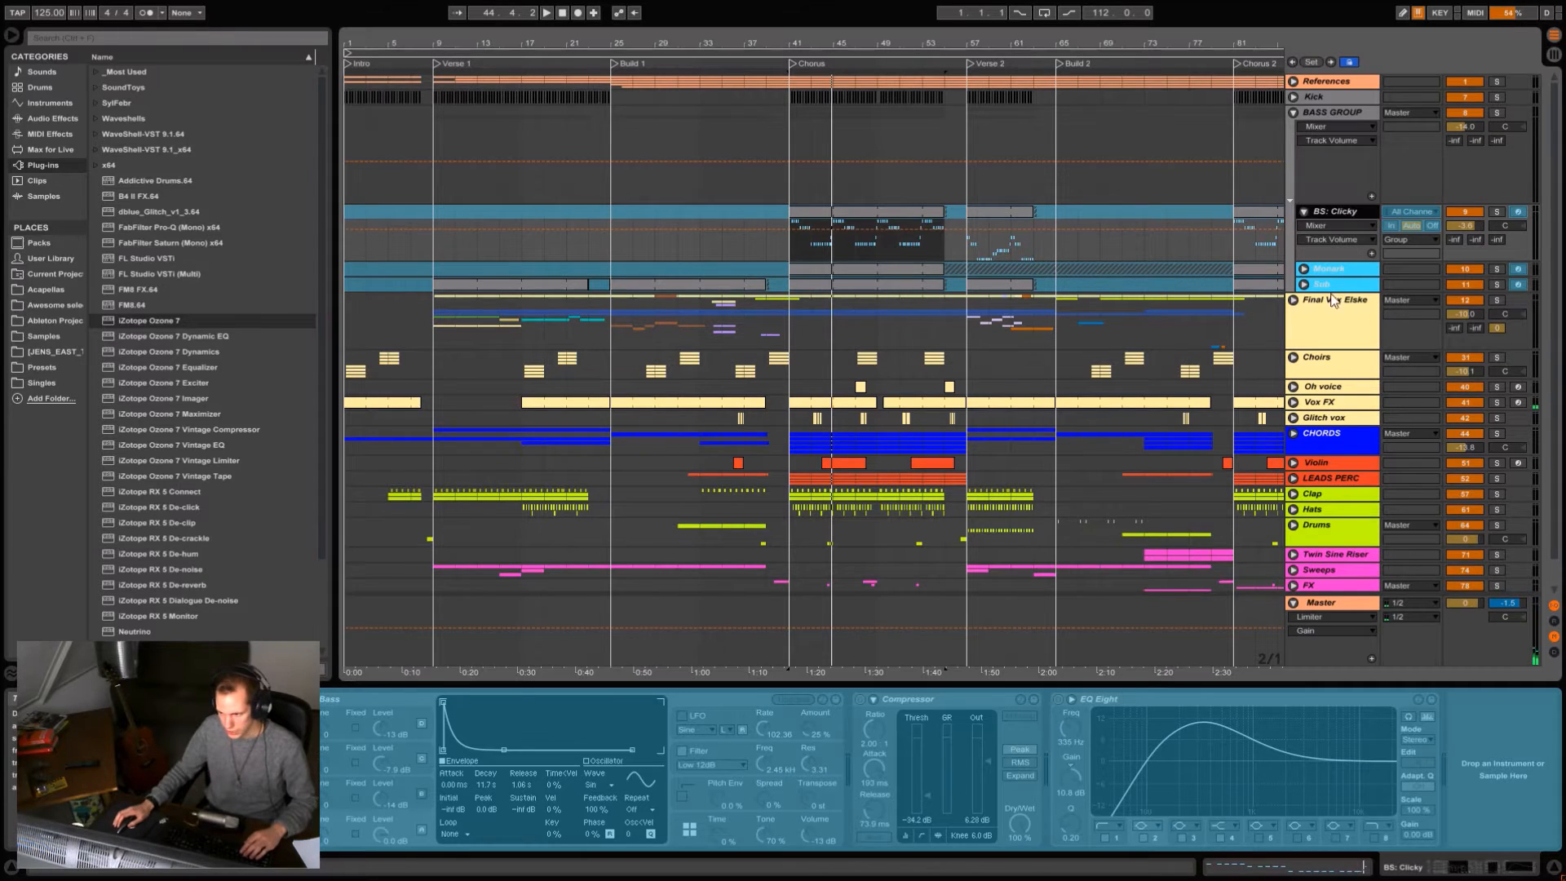
# Inspect the Monark and Sub device chains and the Sub track's Utility gain automation and its Verse 1 and Chorus clips.
pyautogui.click(1347, 272)
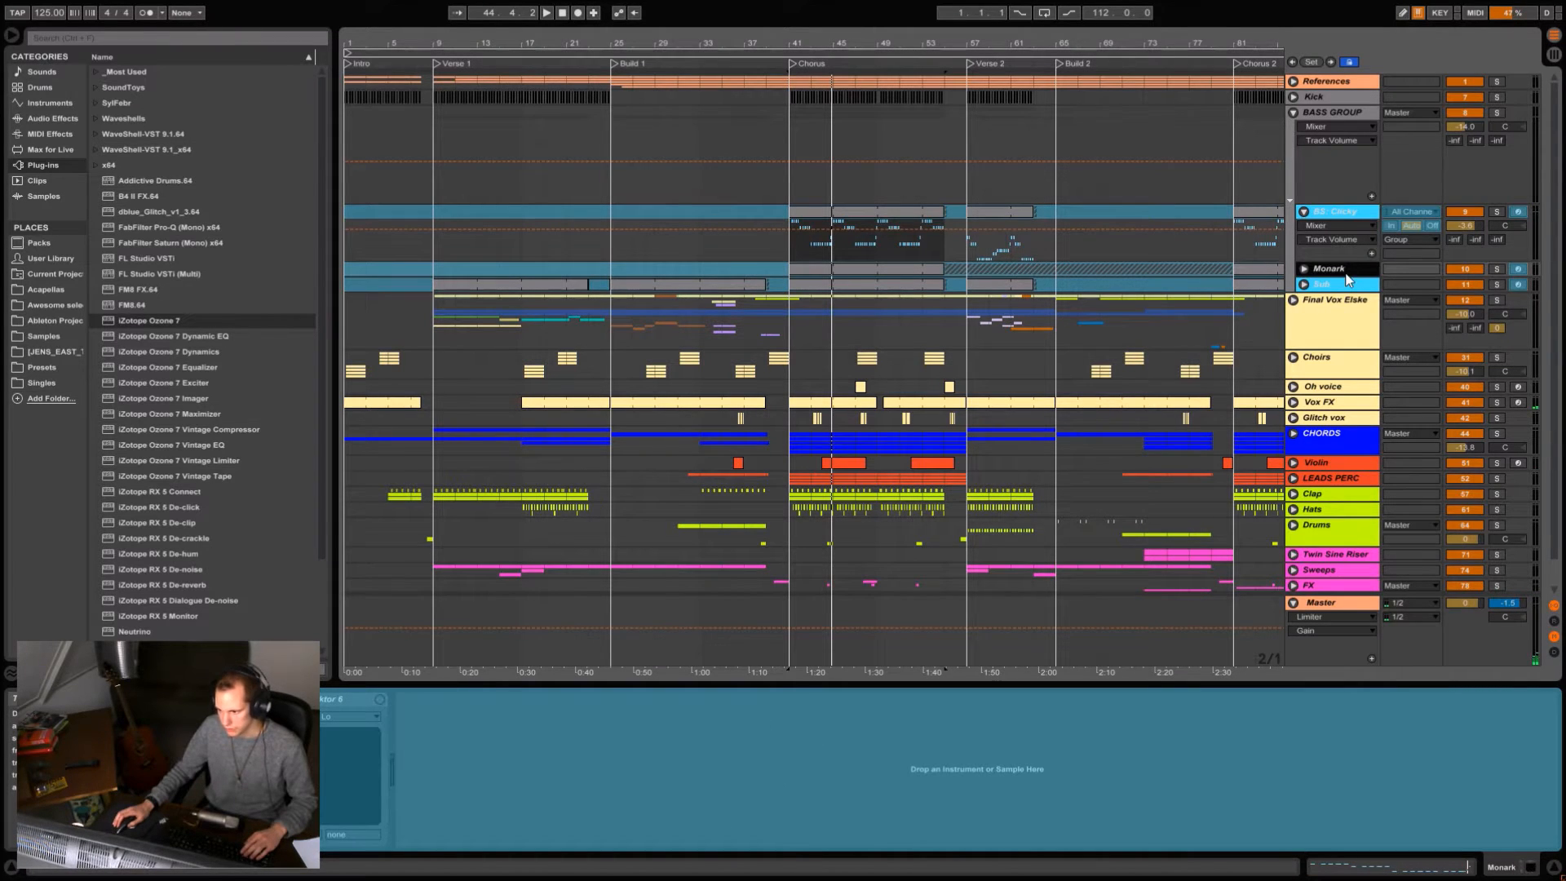
pyautogui.click(1347, 285)
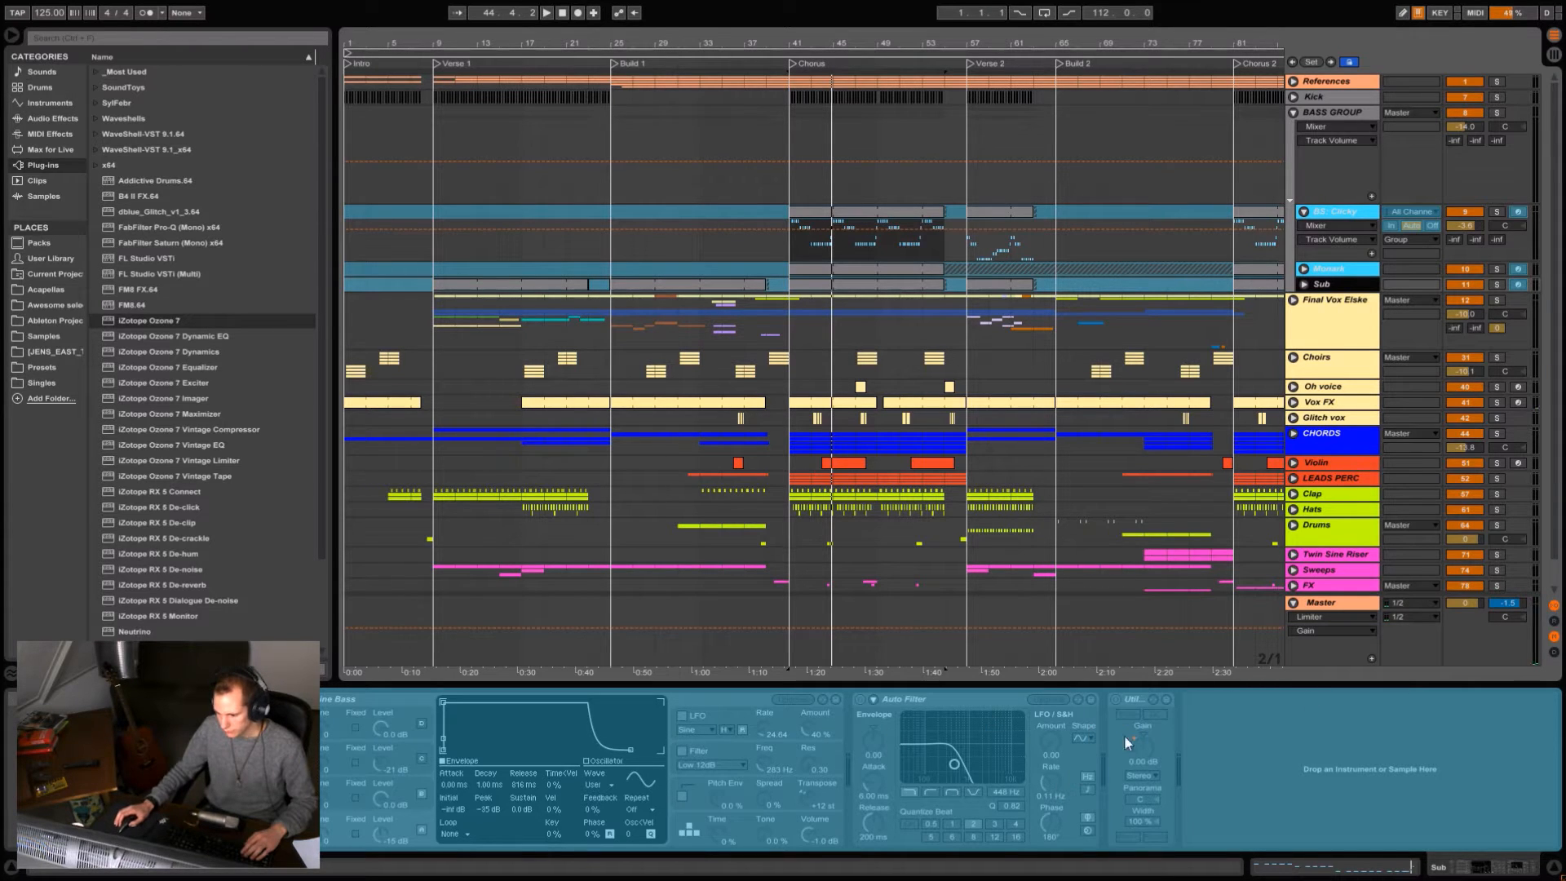
pyautogui.click(1303, 284)
pyautogui.click(1326, 298)
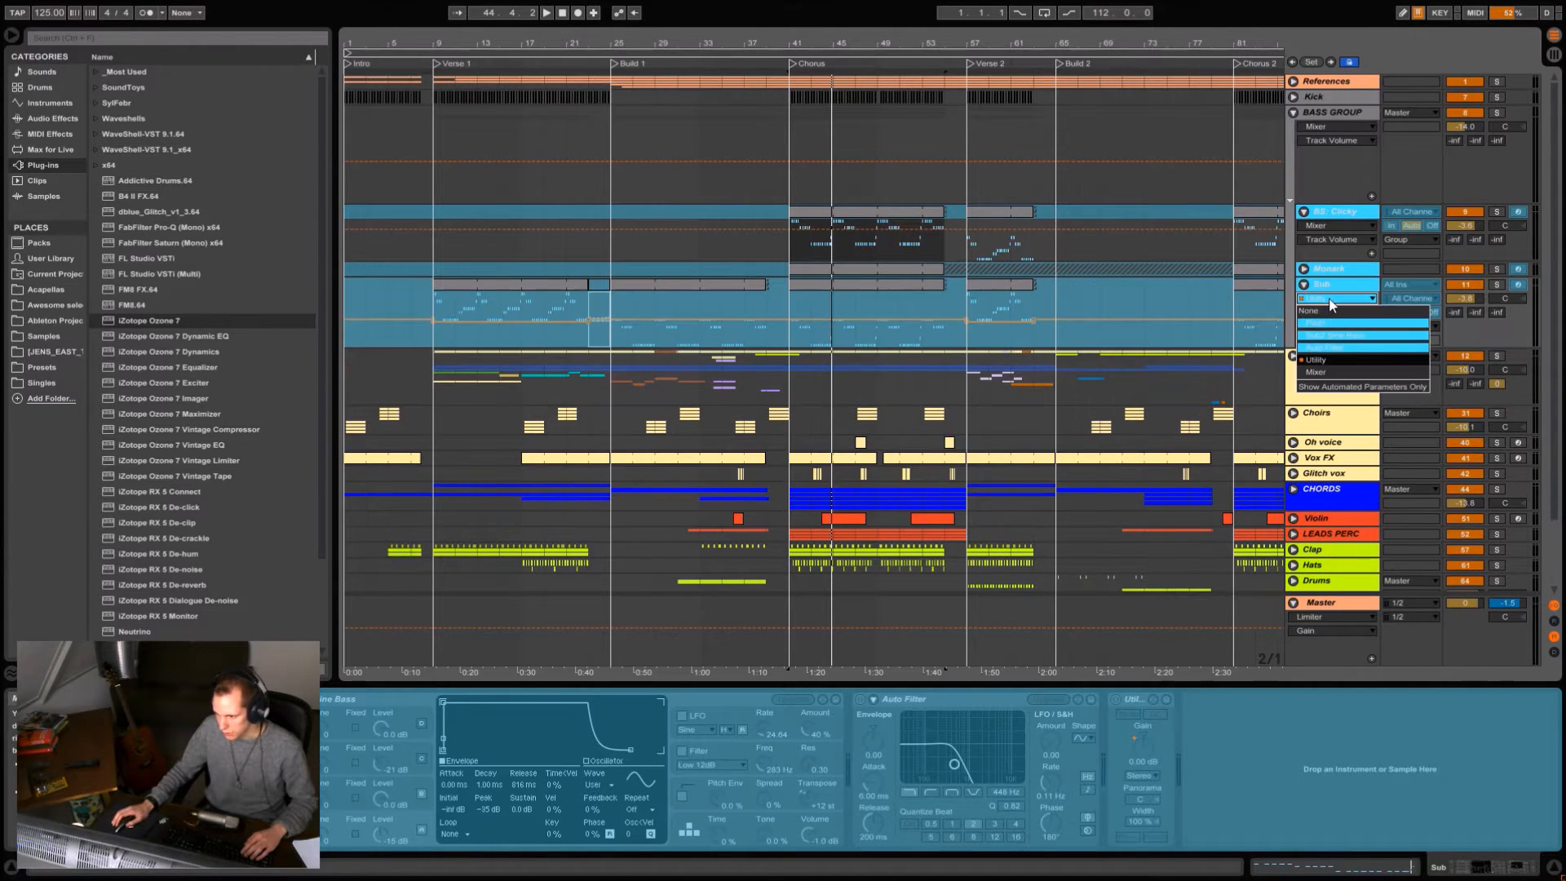
pyautogui.click(1329, 365)
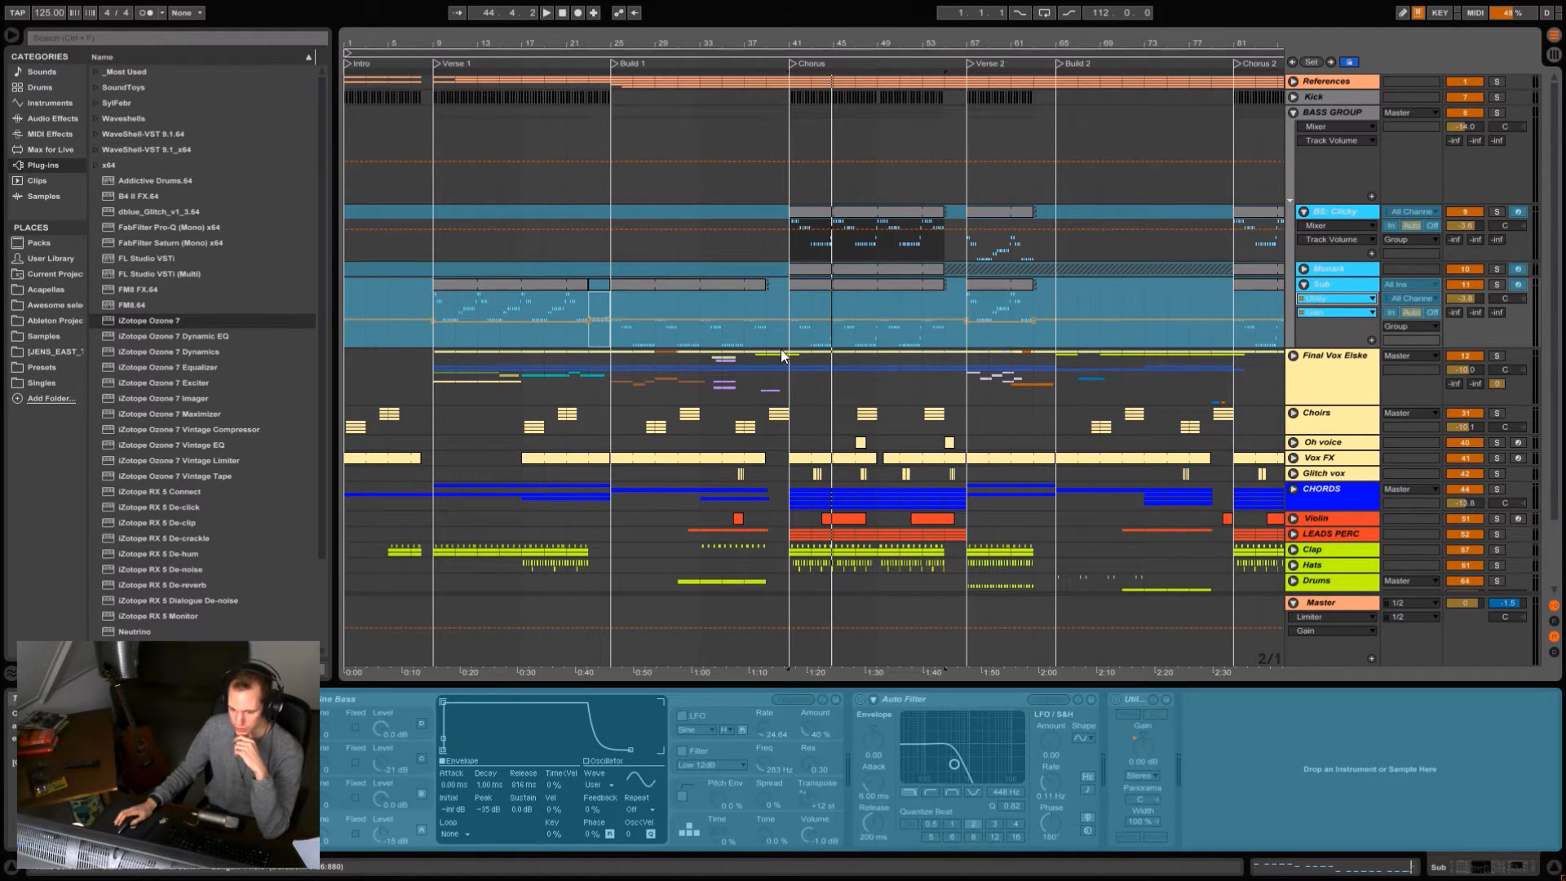
pyautogui.click(481, 285)
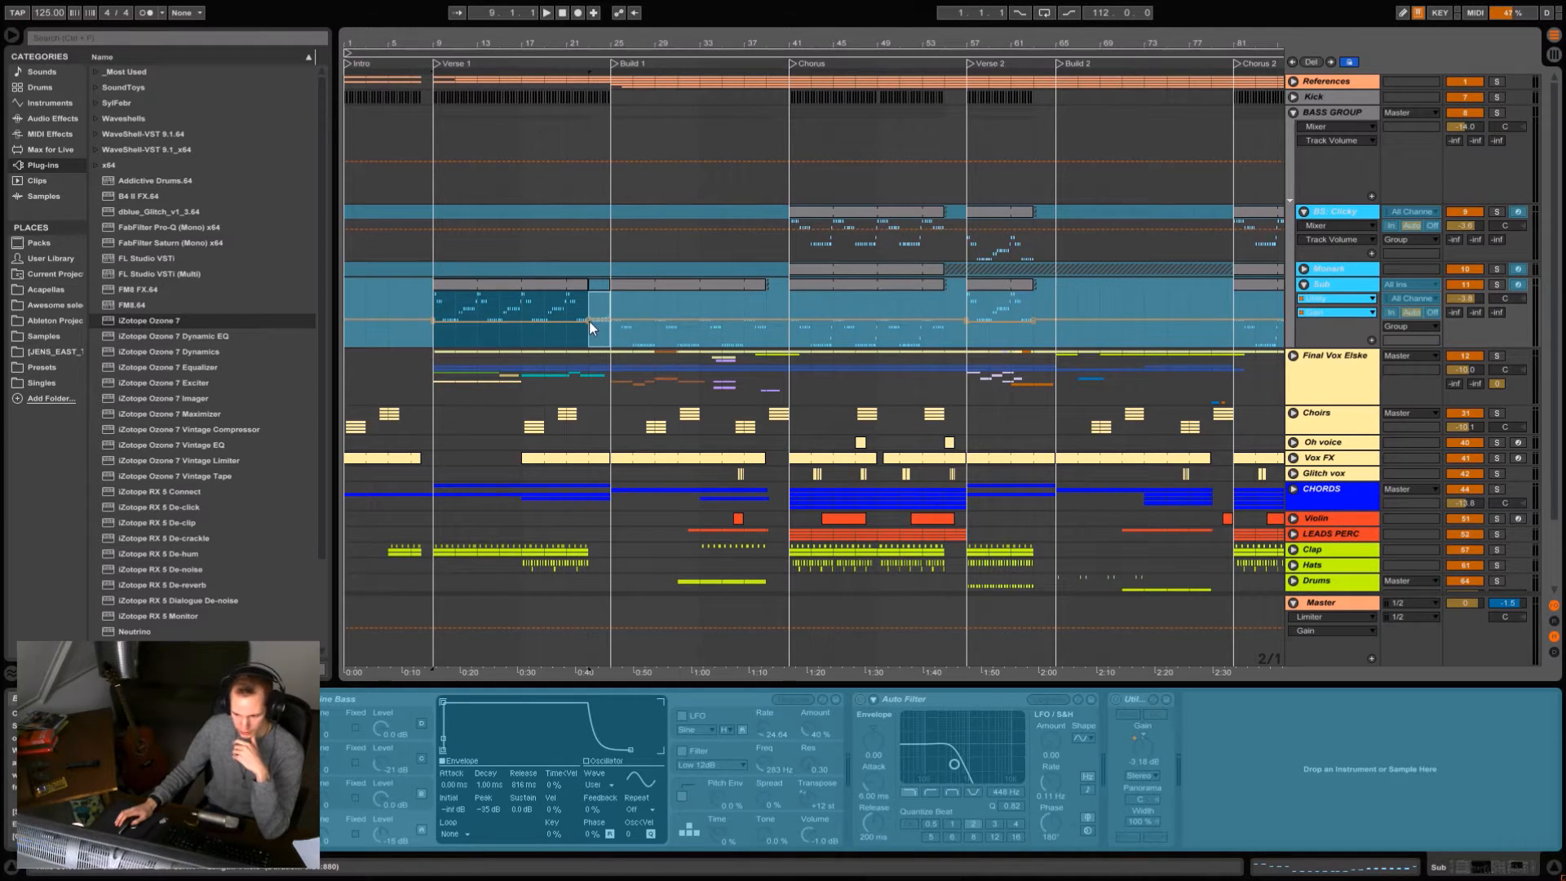
pyautogui.click(875, 284)
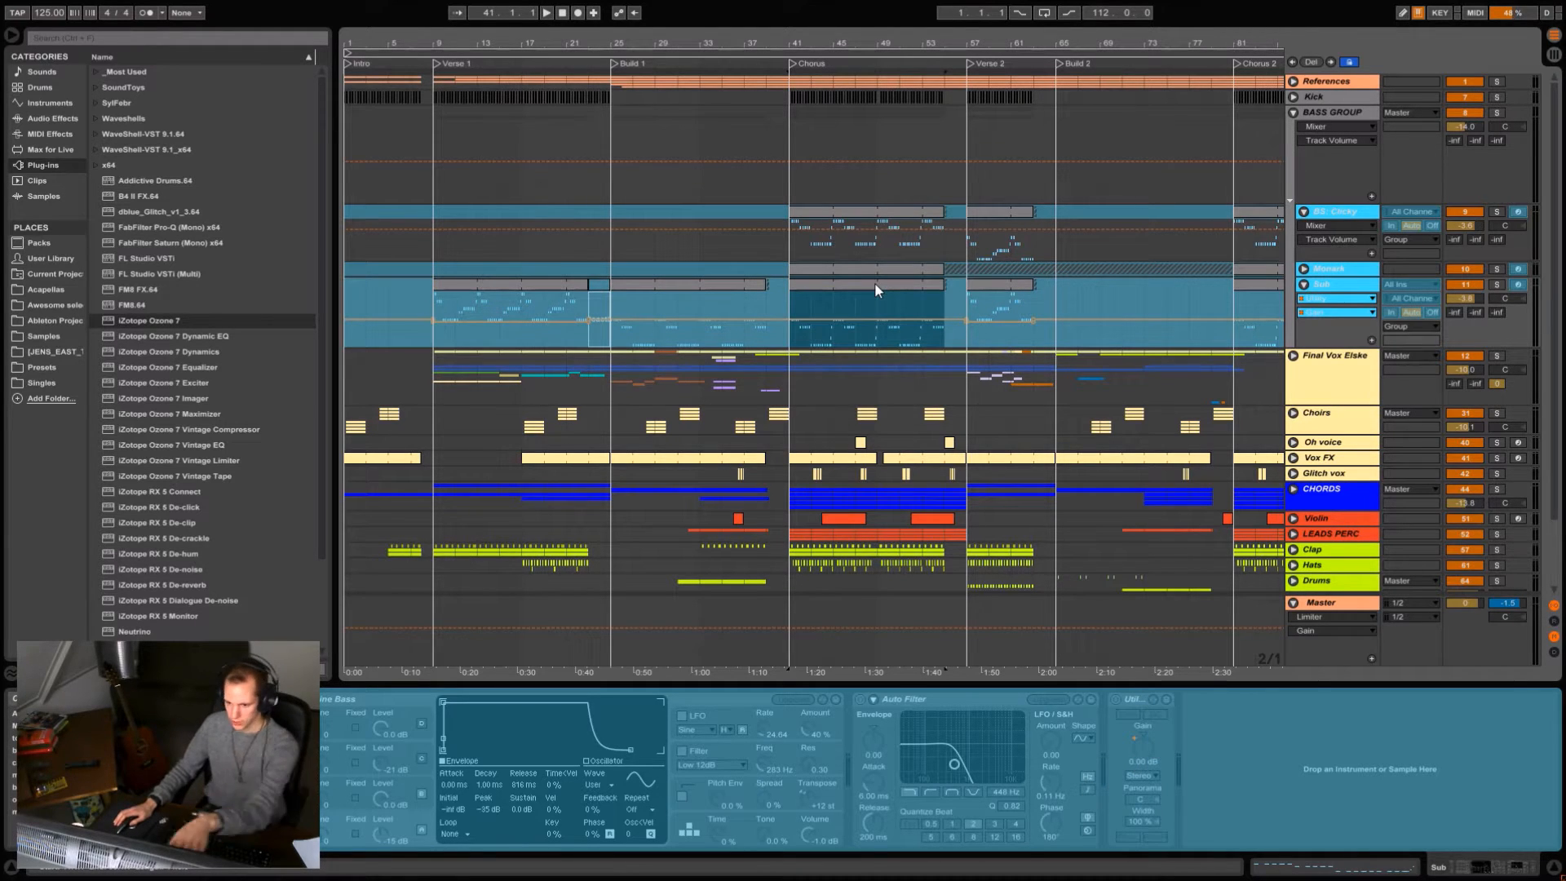
# Unfold the Monark track to view its notes and devices, and fold all three bass tracks again.
pyautogui.click(1304, 269)
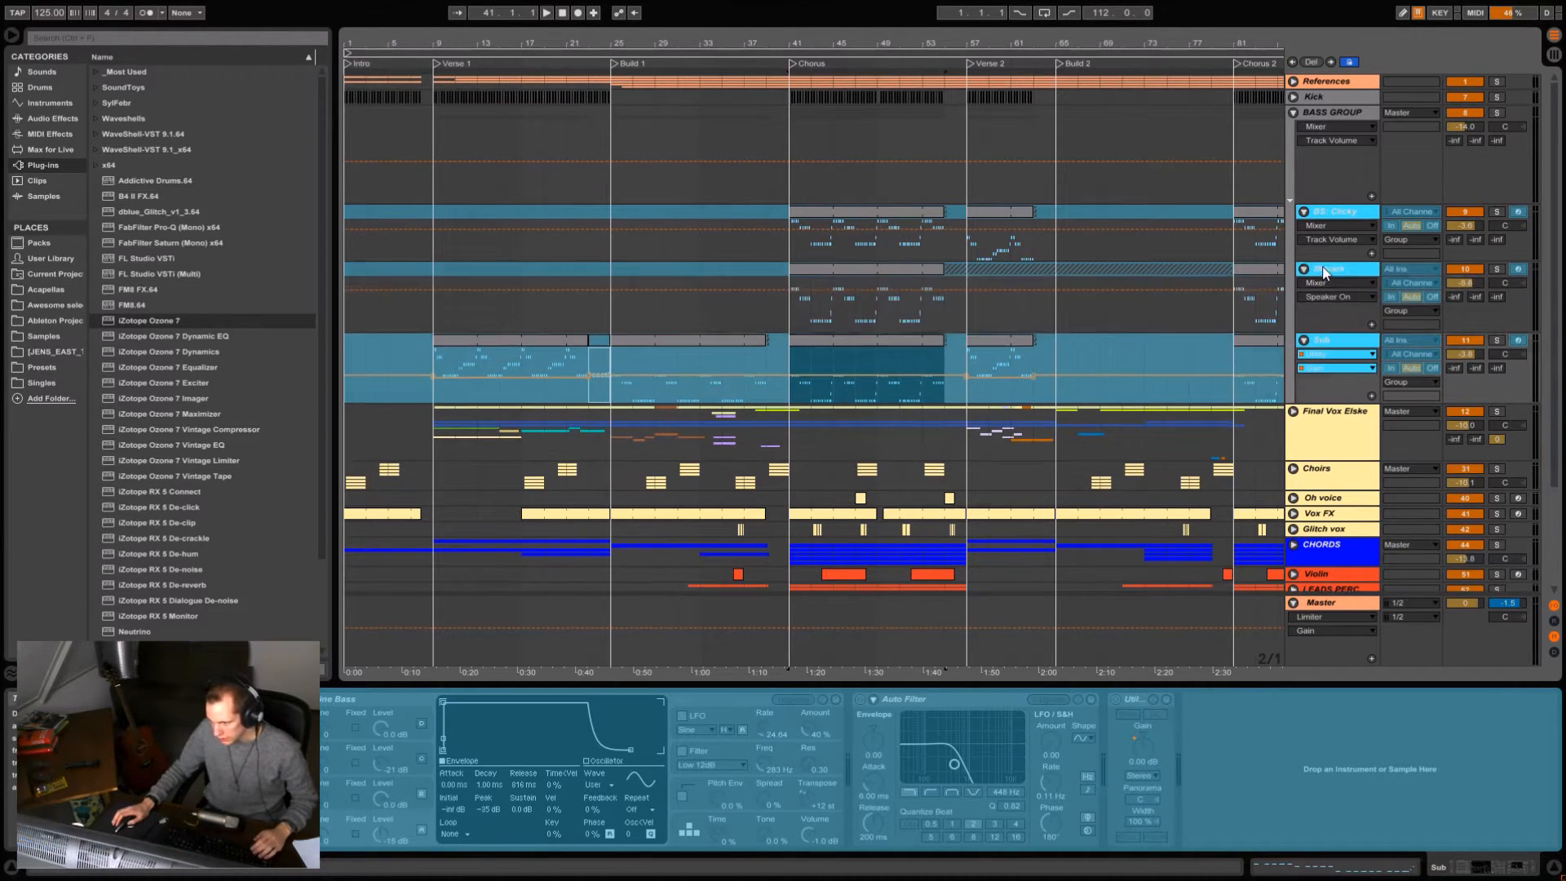
pyautogui.click(1324, 271)
pyautogui.click(1337, 214)
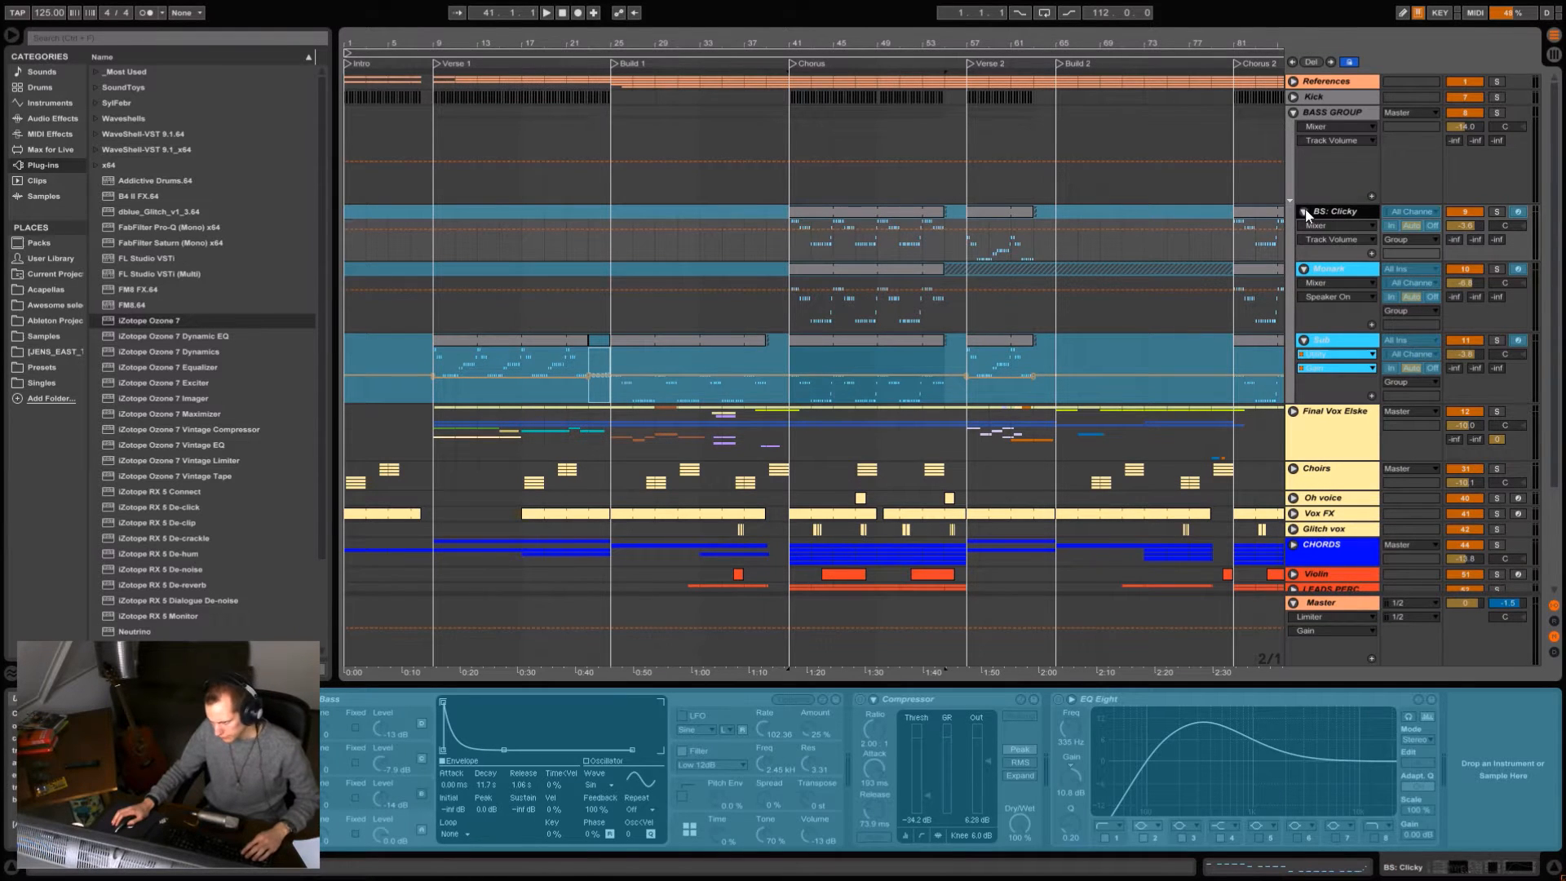
pyautogui.click(1304, 212)
pyautogui.moveTo(1132, 43); pyautogui.dragTo(1135, 16)
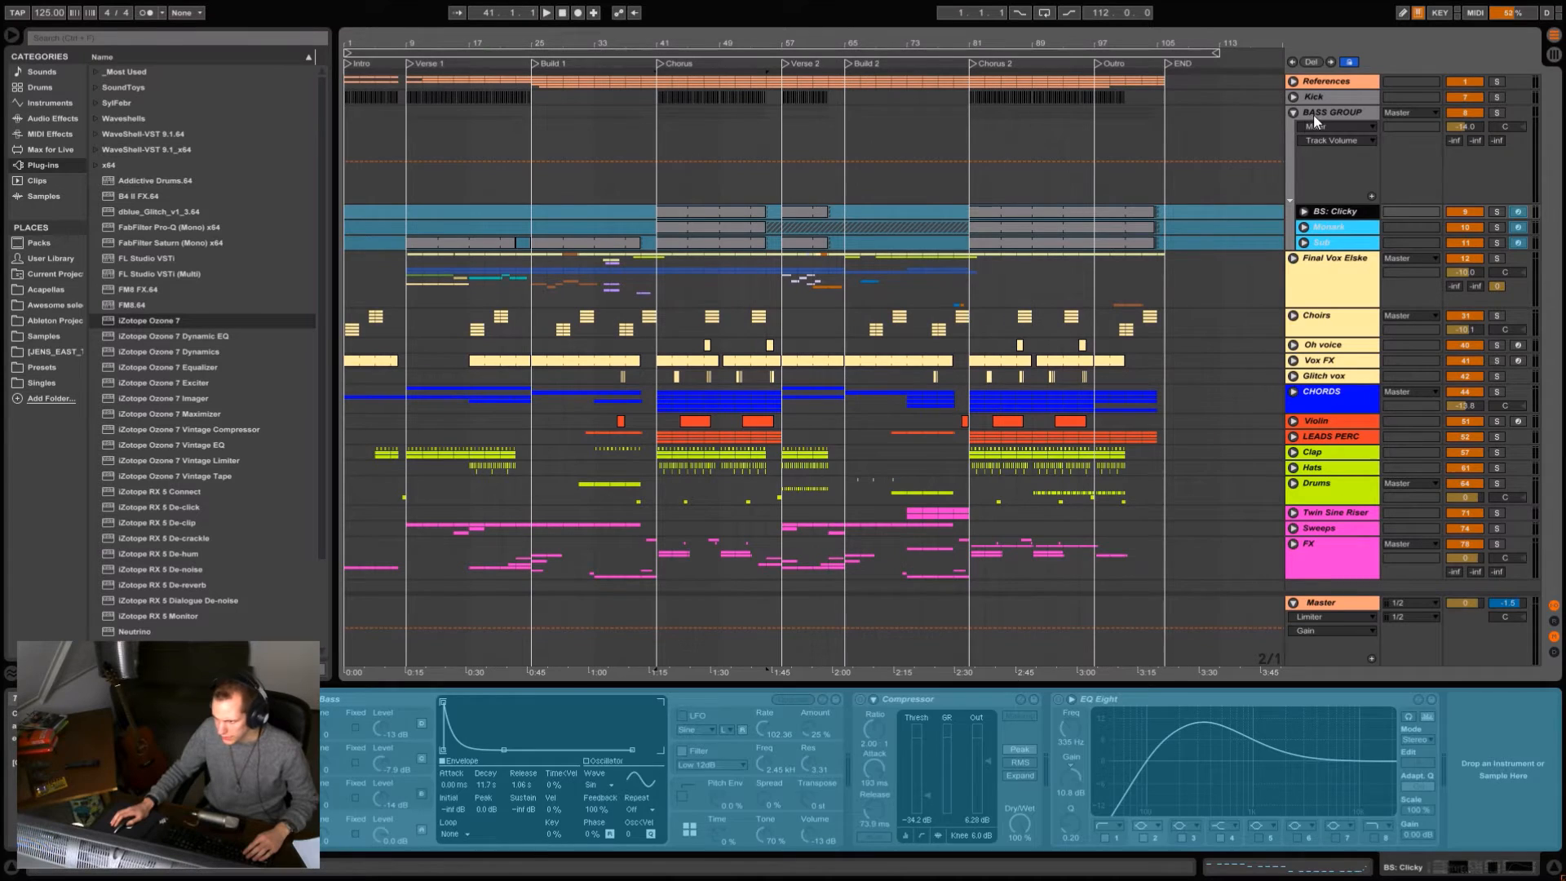
# Open the BASS GROUP's dblue Glitch plug-in, play the end of the Chorus from bar 54, stop playback and close the plug-in.
pyautogui.click(1313, 116)
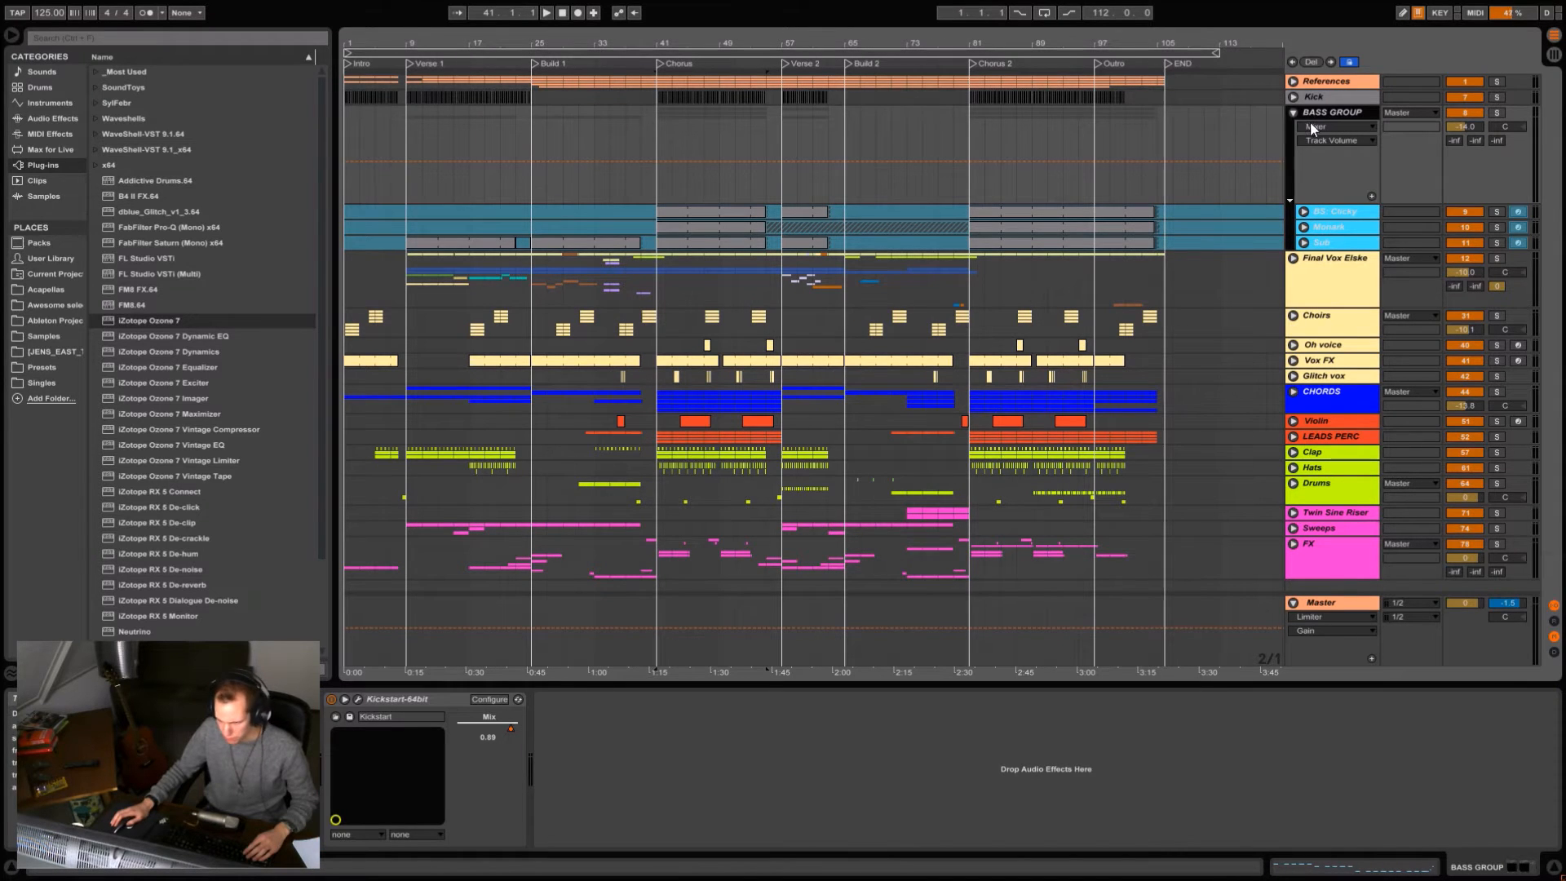
pyautogui.moveTo(729, 45); pyautogui.dragTo(732, 78)
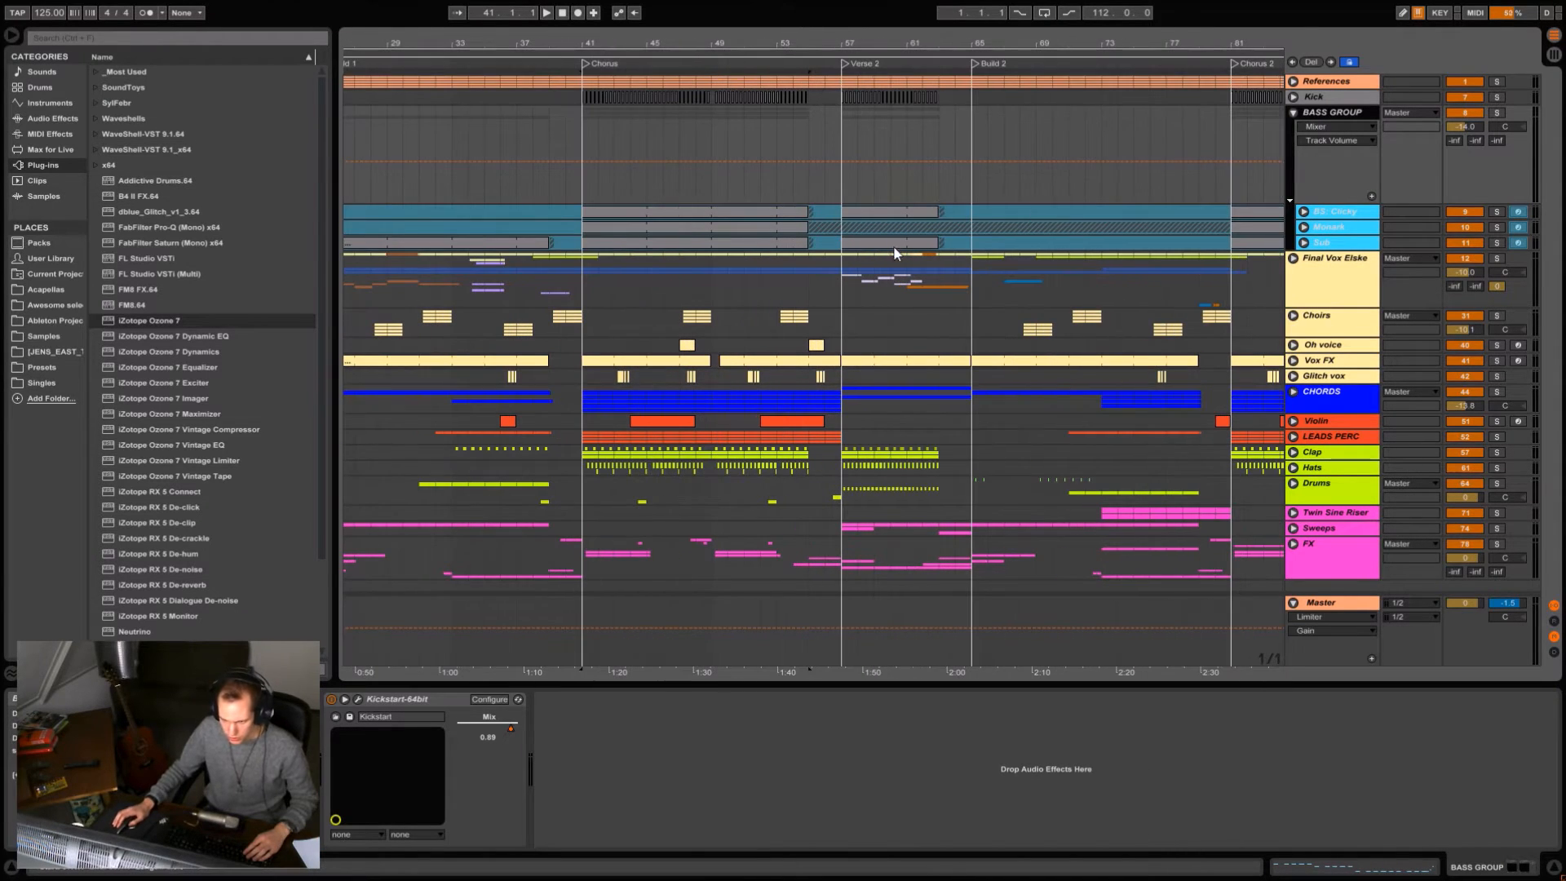
pyautogui.click(801, 188)
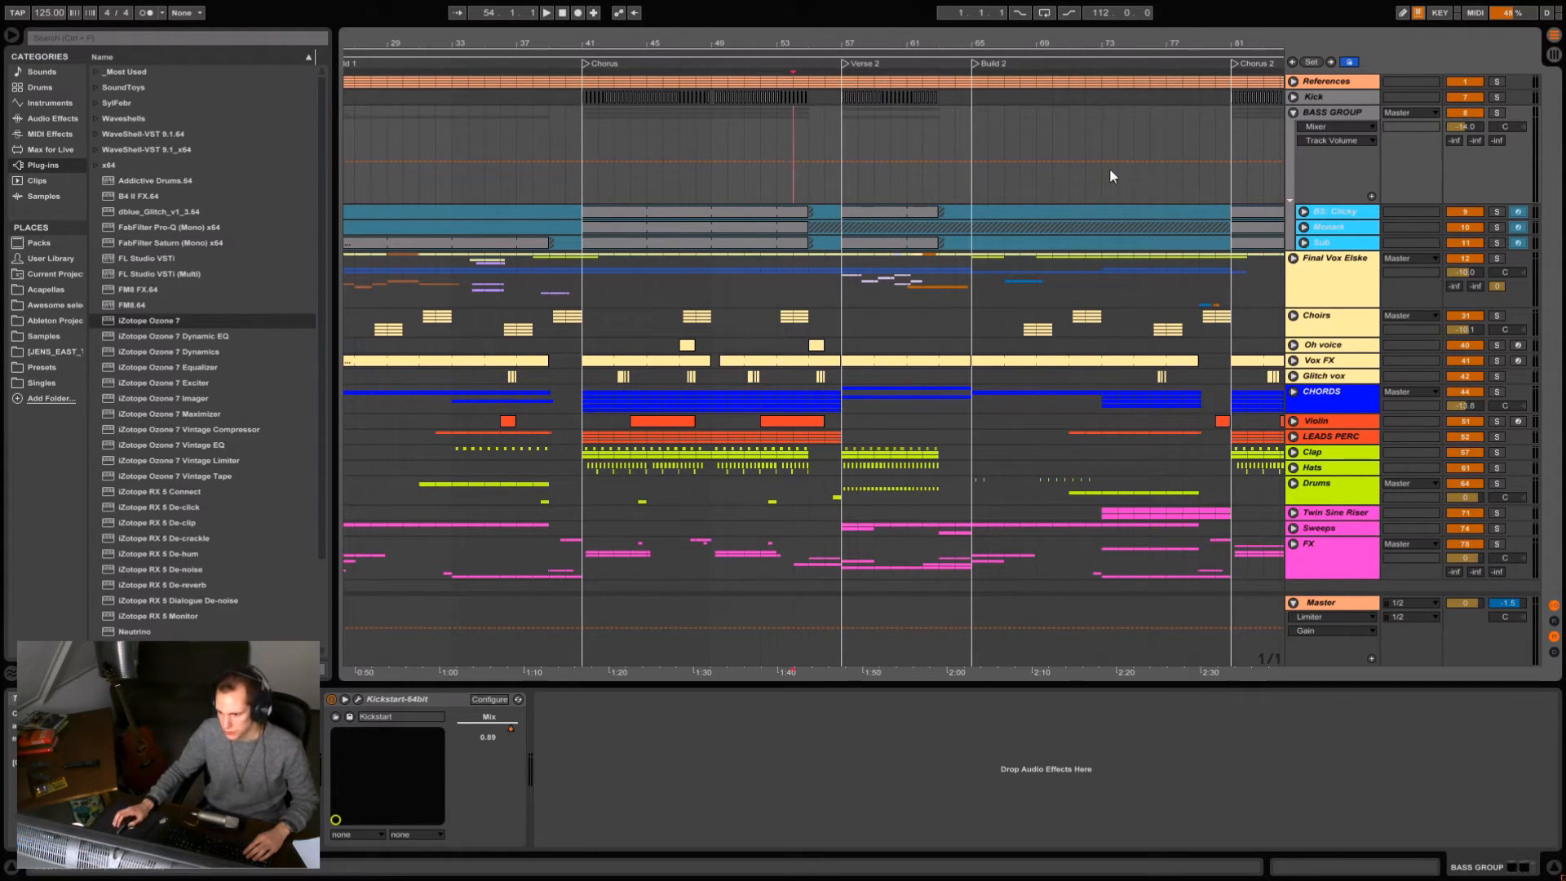
pyautogui.click(226, 699)
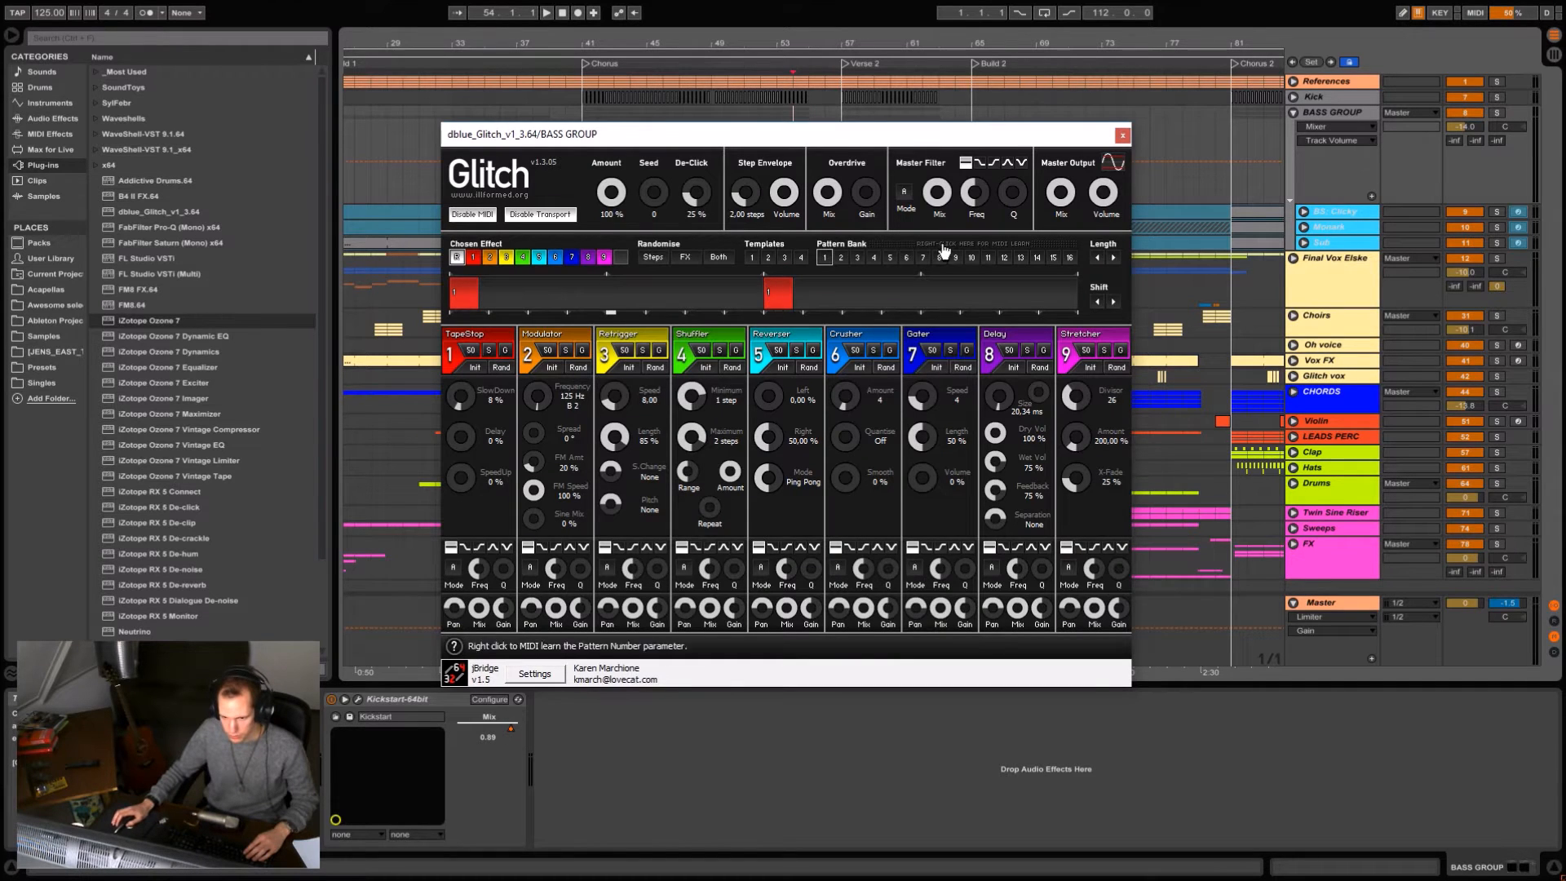
pyautogui.press('space')
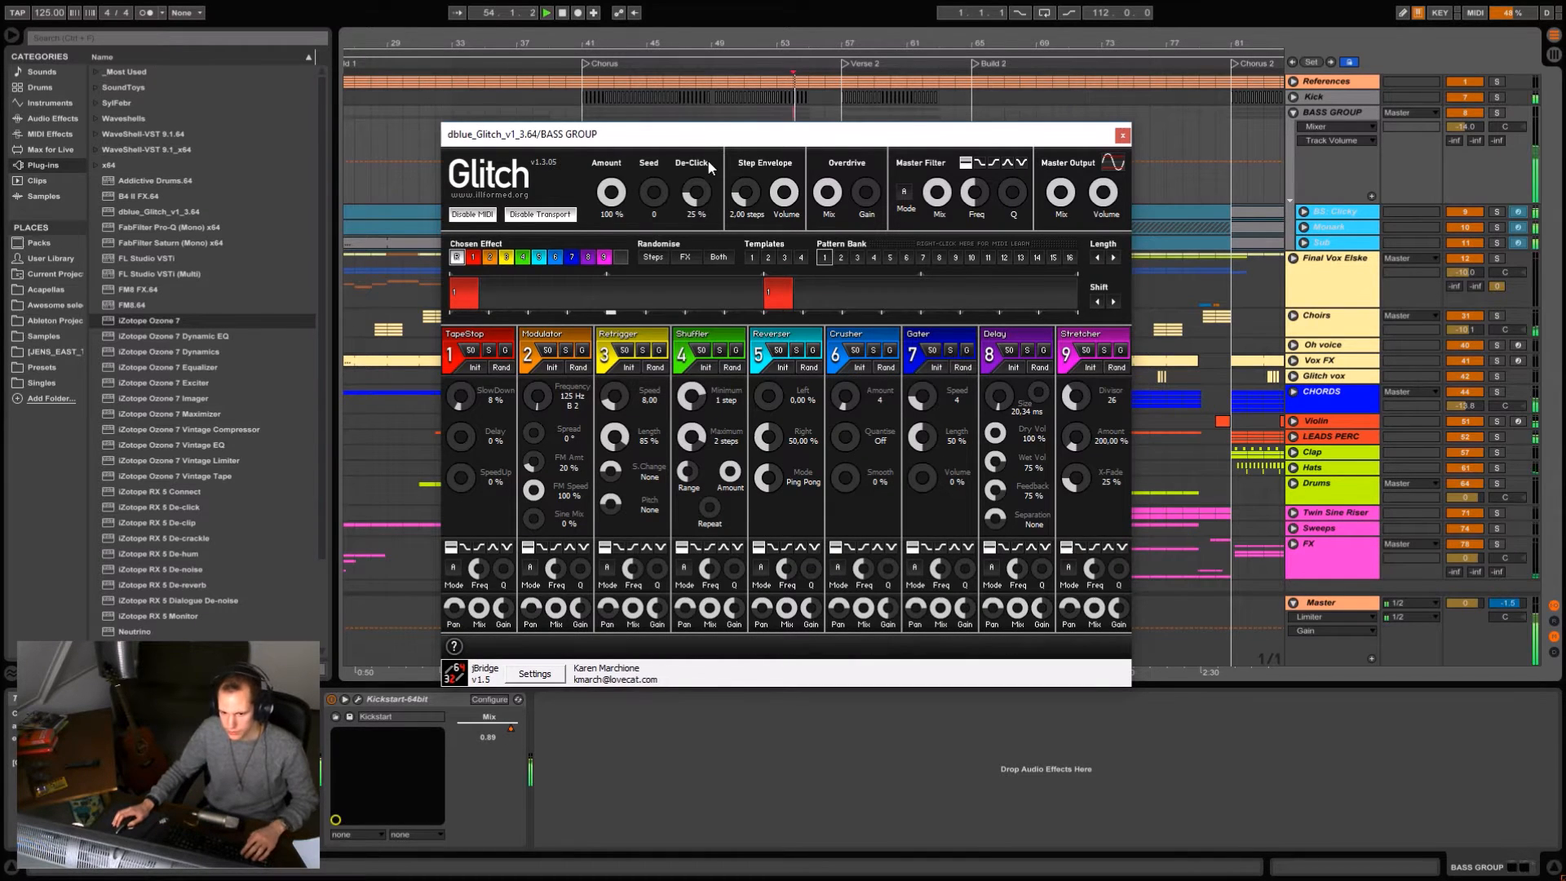
pyautogui.moveTo(1041, 131); pyautogui.dragTo(1046, 232)
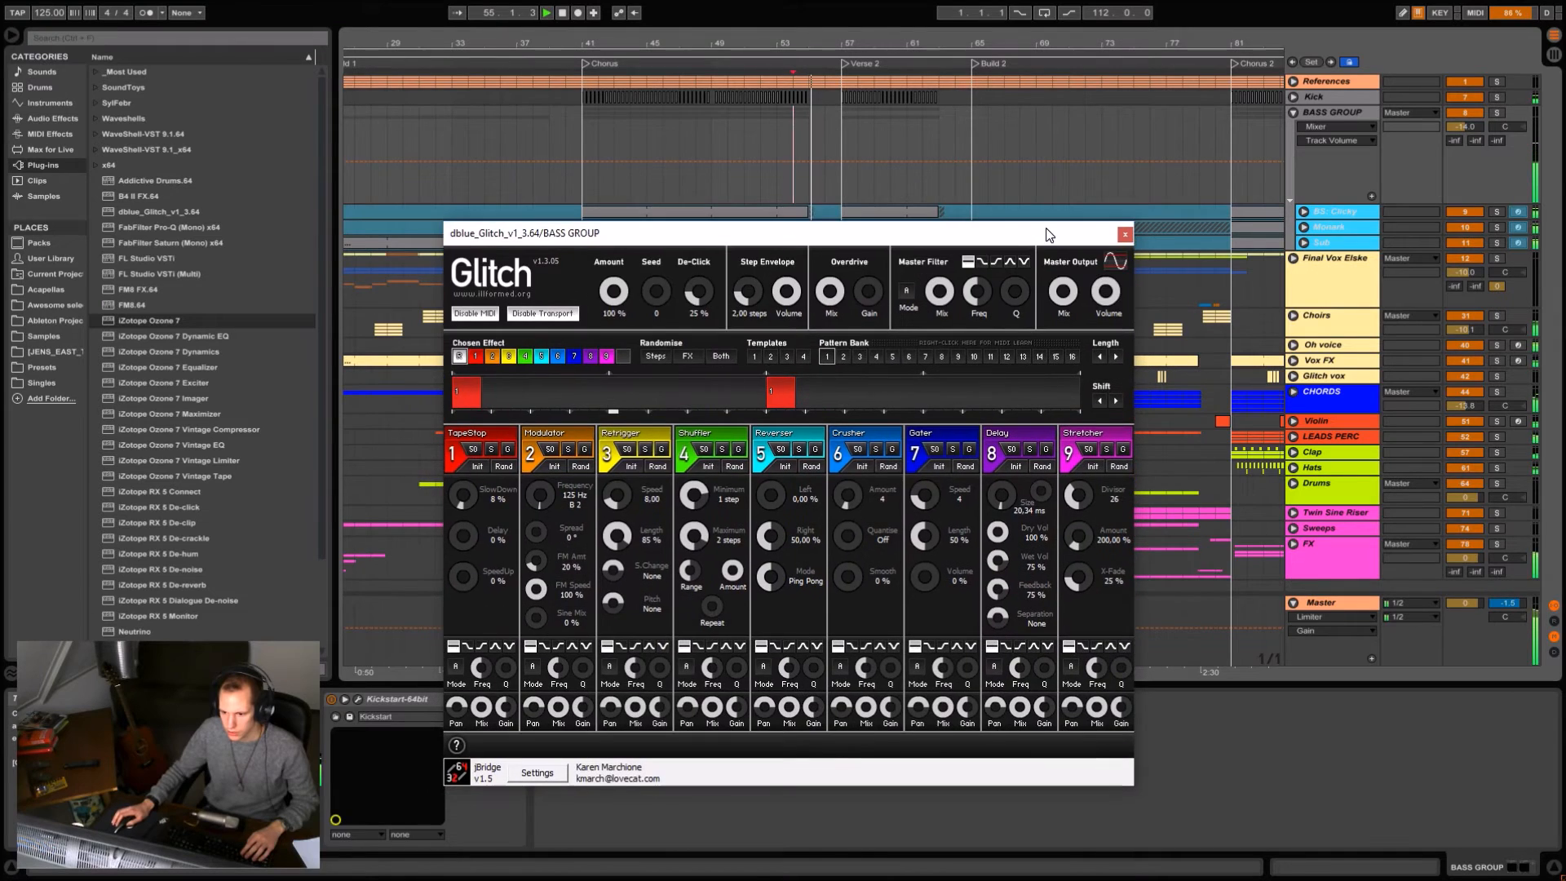
pyautogui.press('space')
pyautogui.click(1124, 235)
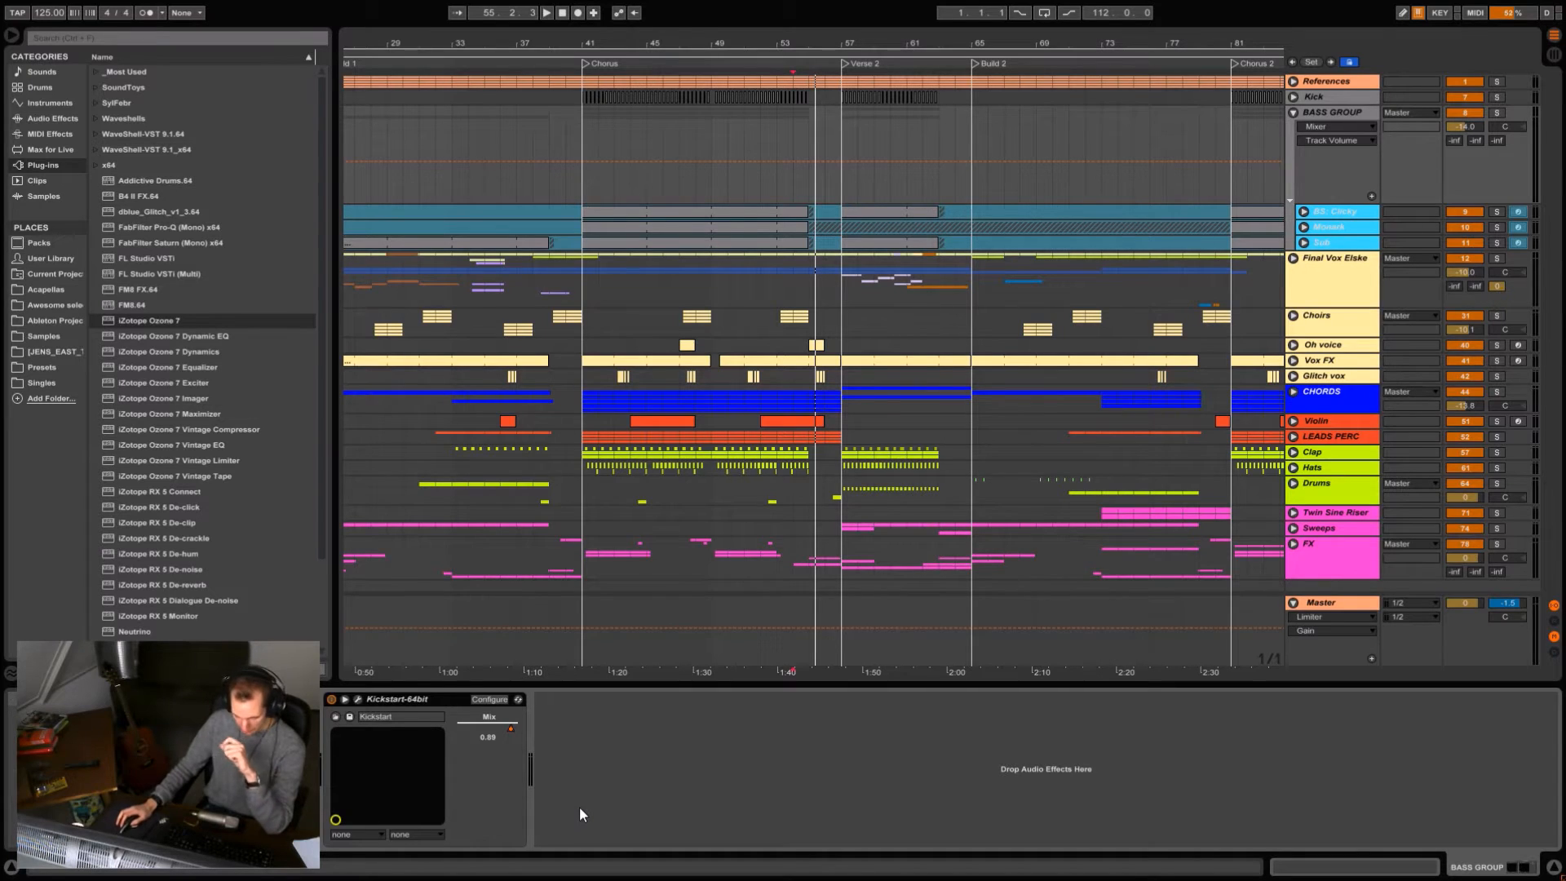
# Open and close the BASS GROUP's Kickstart plug-in, and display its Mix automation across the whole song.
pyautogui.click(356, 699)
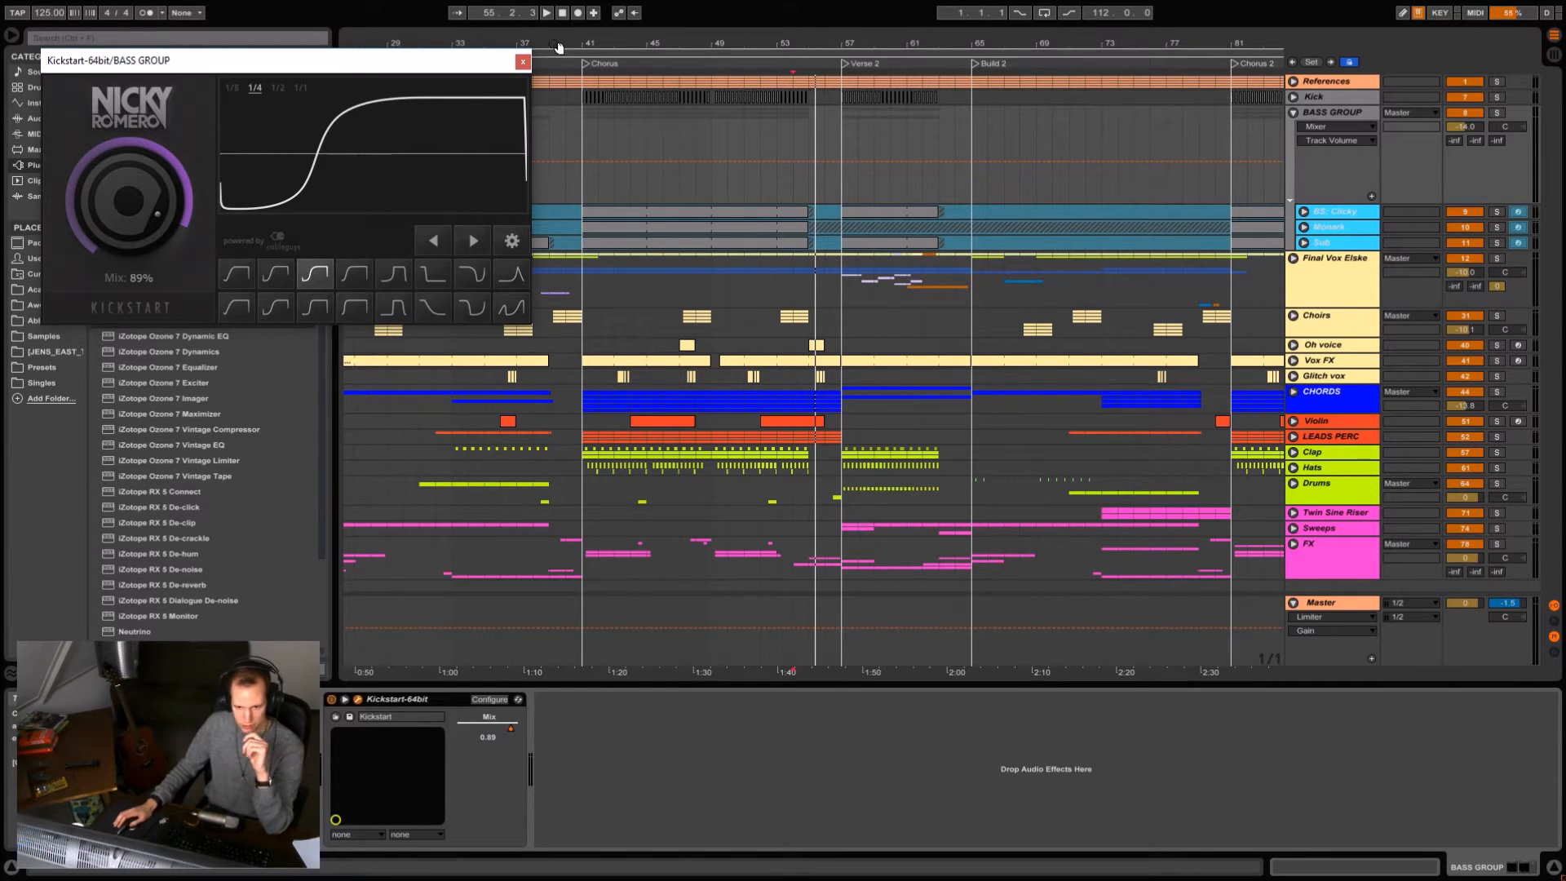
pyautogui.click(522, 62)
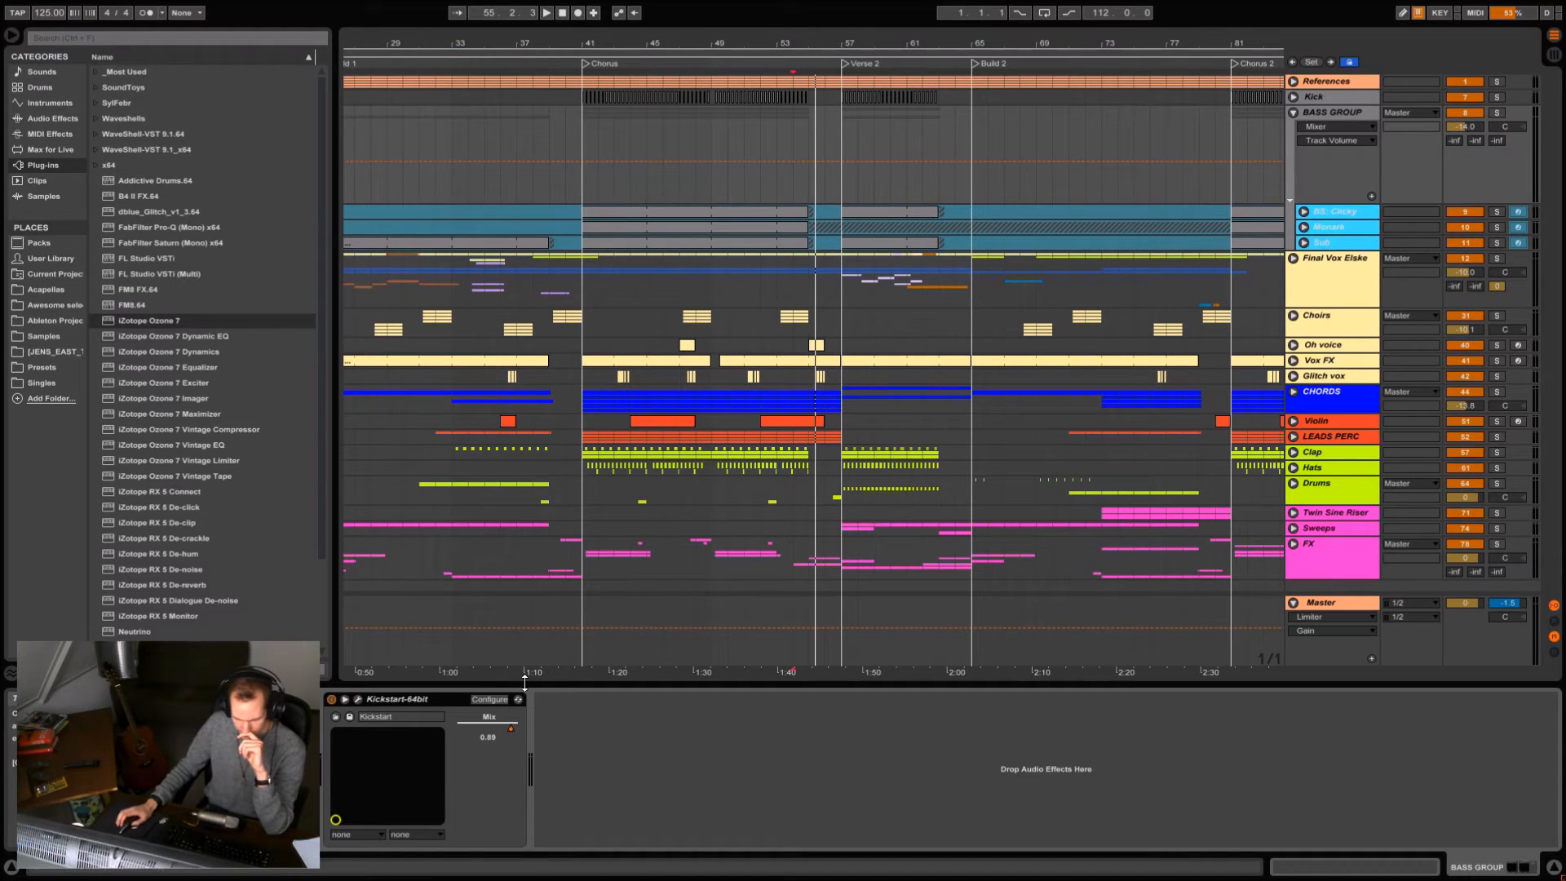
pyautogui.click(511, 730)
pyautogui.press('w')
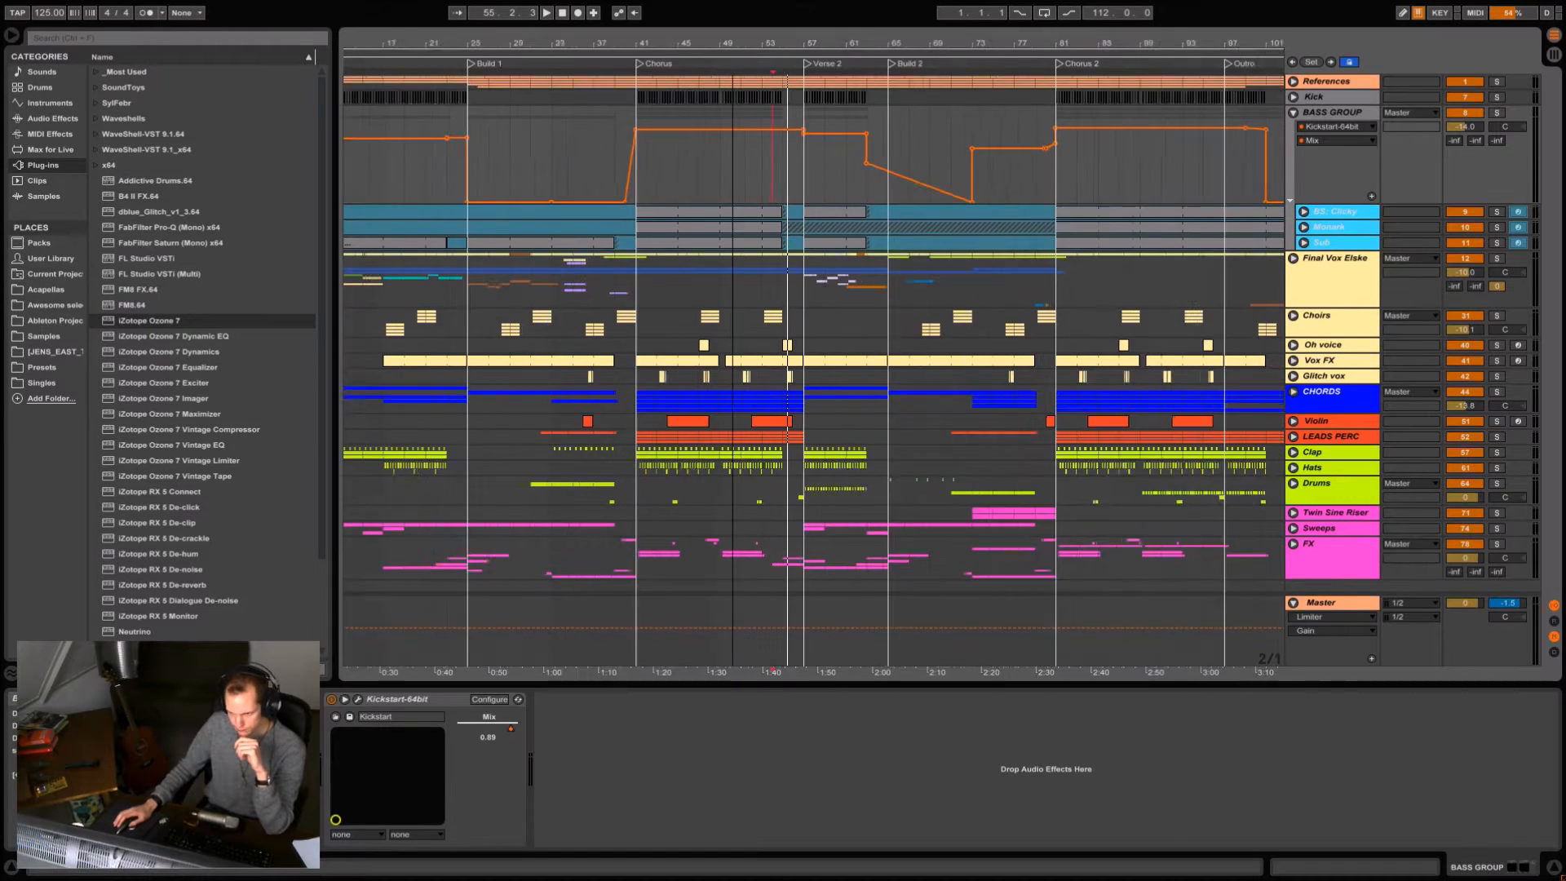
pyautogui.moveTo(760, 42); pyautogui.dragTo(692, 34)
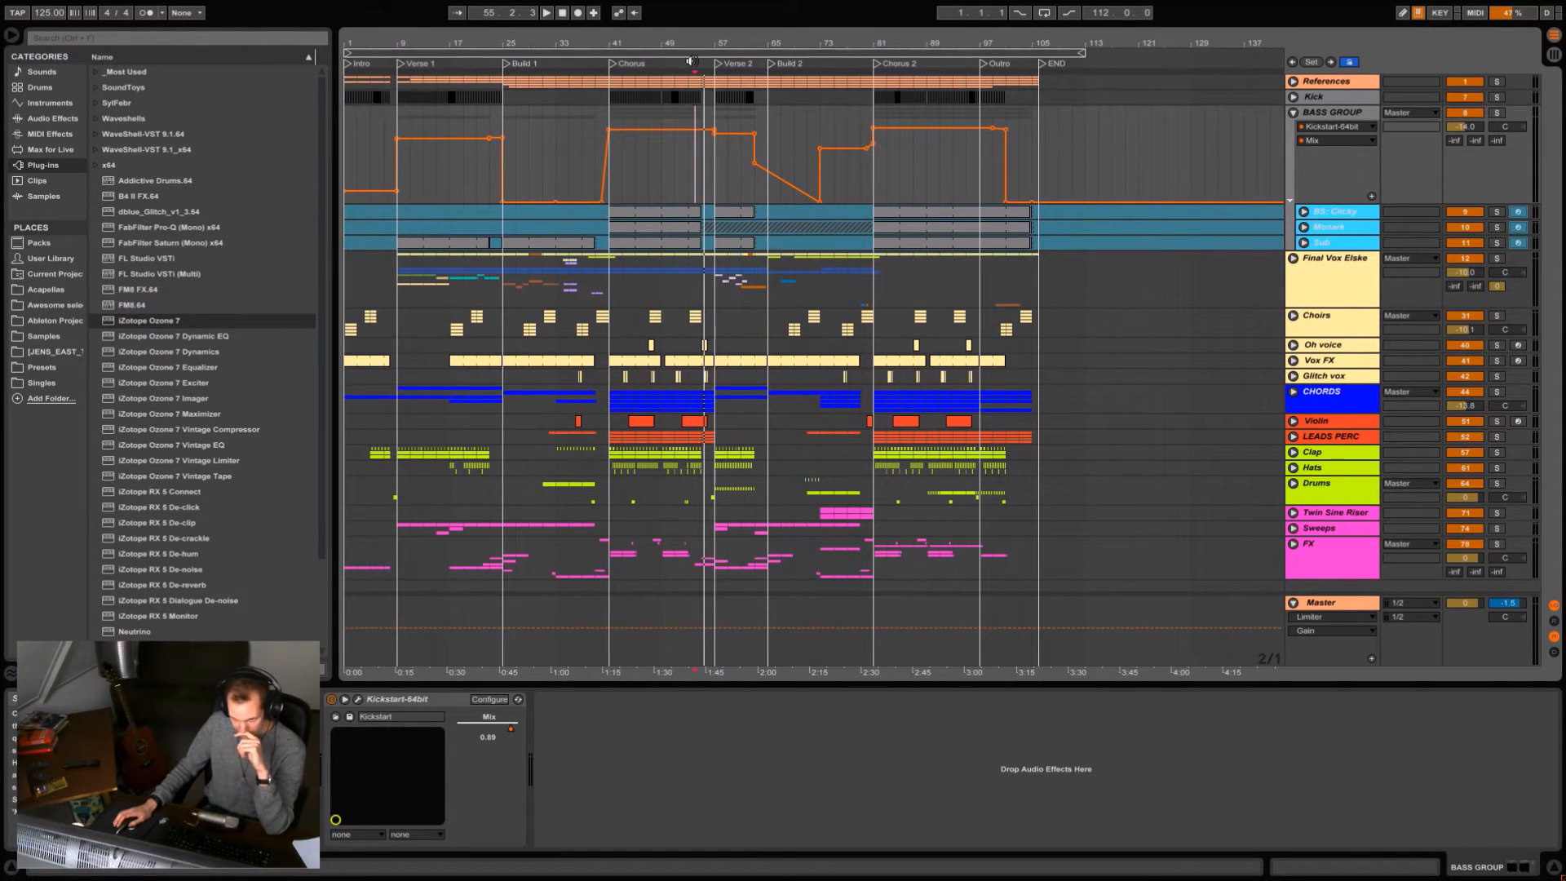
# Fold the BASS GROUP, unfold the final vocal group and display the Final vox1 track's devices at the start of Verse 1.
pyautogui.click(1293, 113)
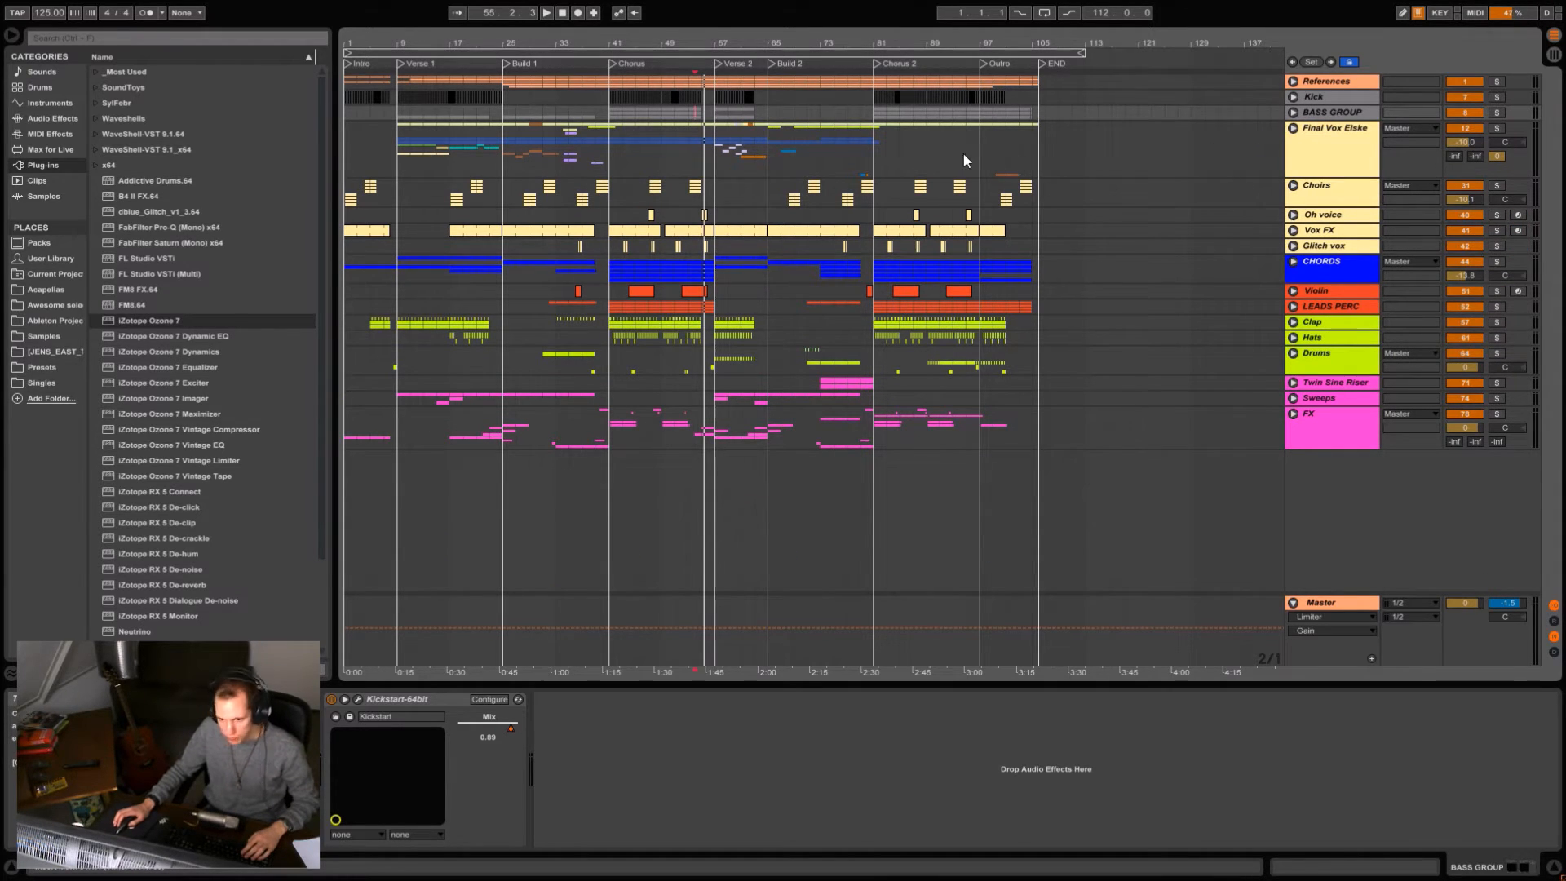
pyautogui.click(1293, 129)
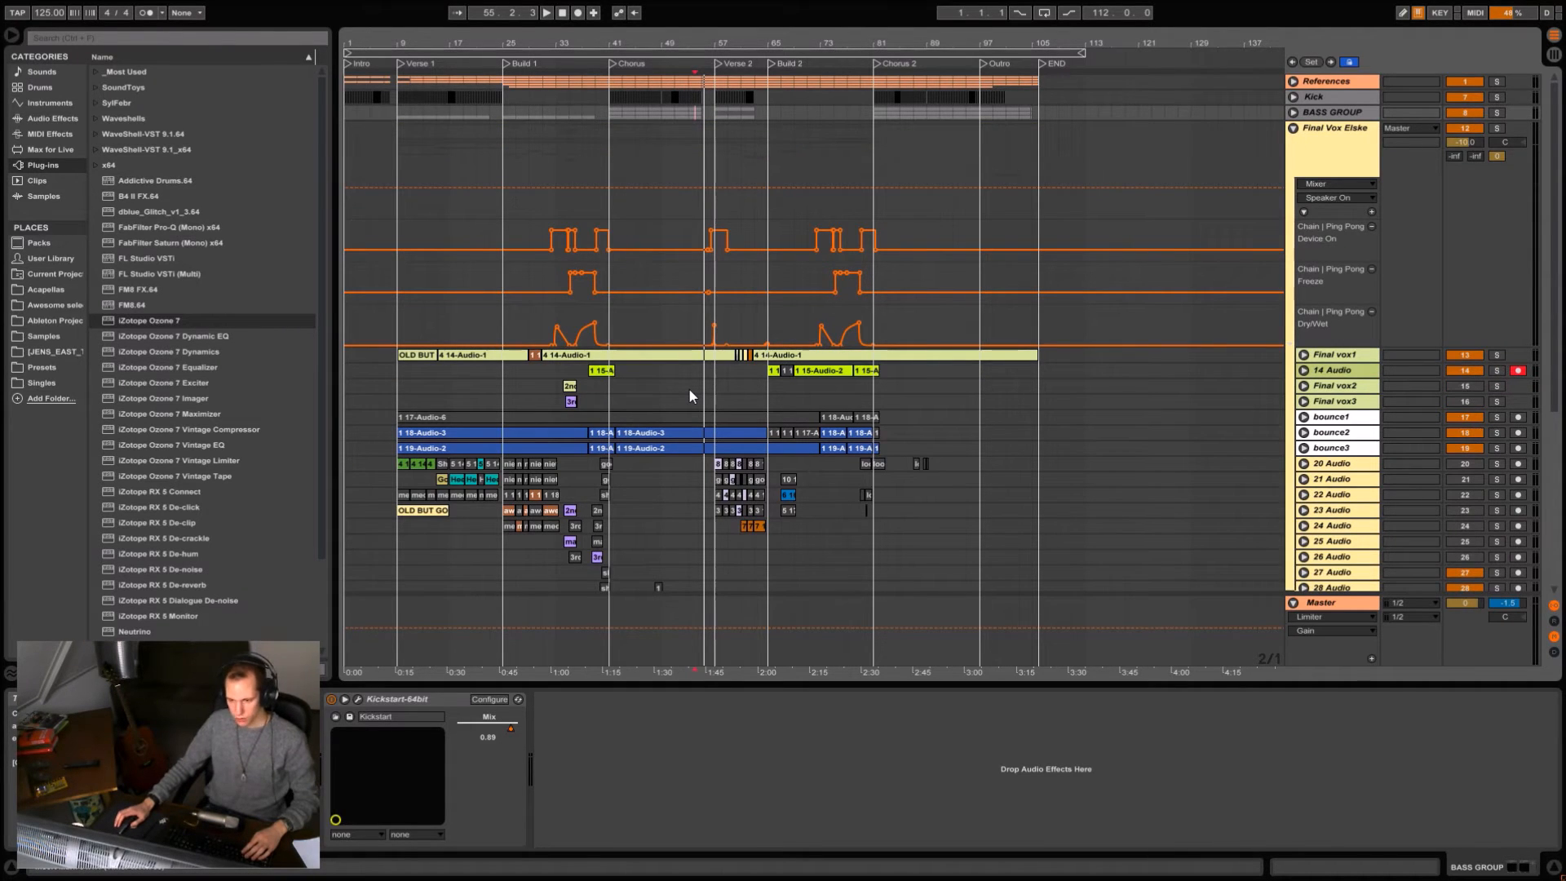
pyautogui.moveTo(471, 41); pyautogui.dragTo(555, 80)
pyautogui.scroll(-1, 650, 268)
pyautogui.scroll(1, 652, 270)
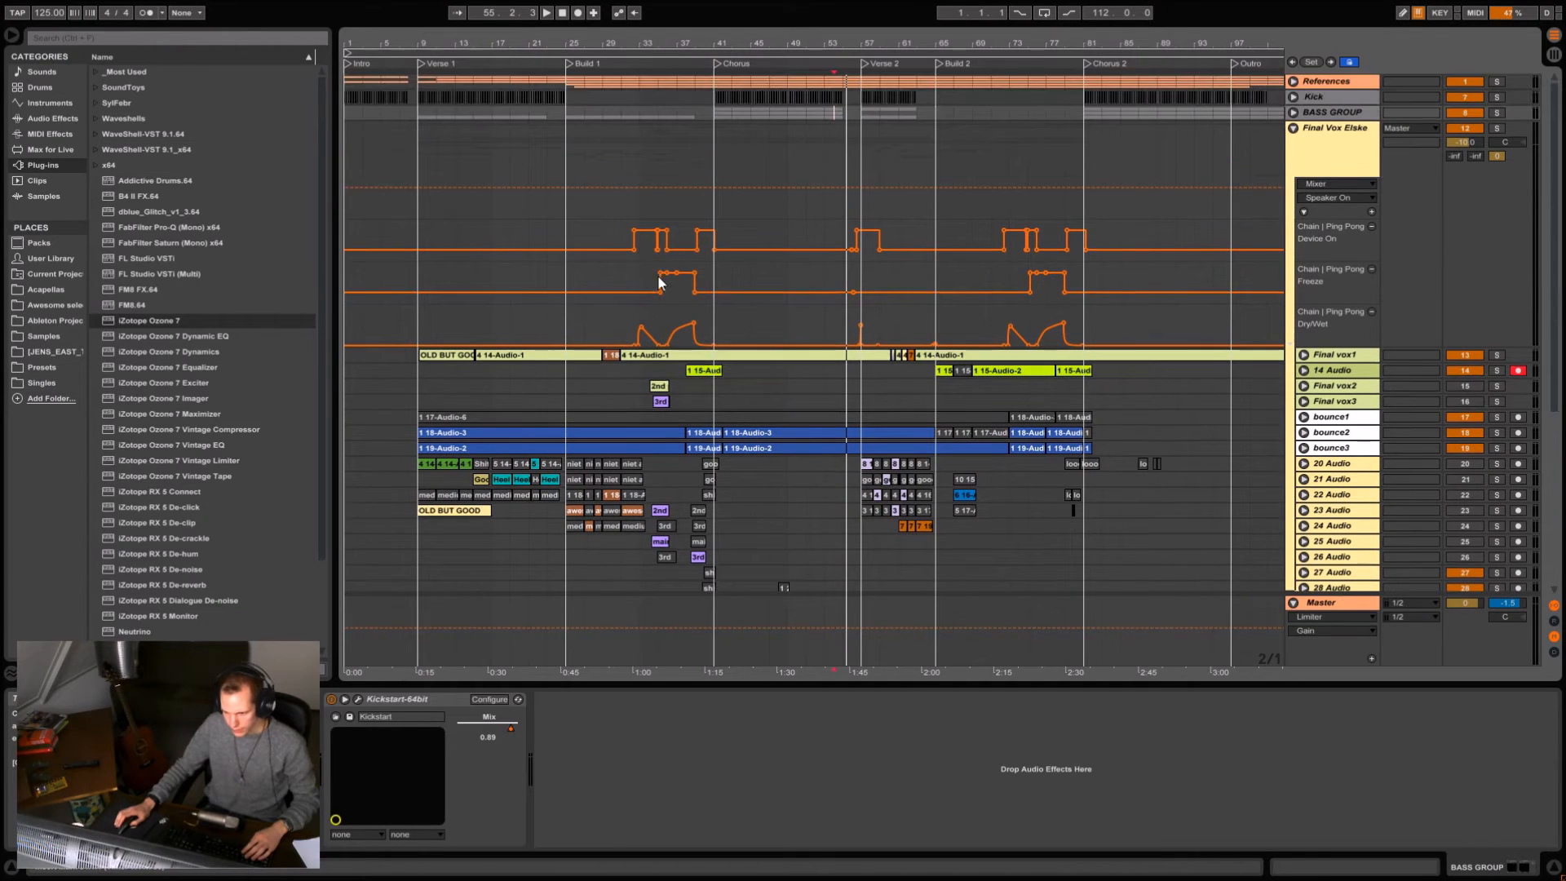
pyautogui.click(419, 374)
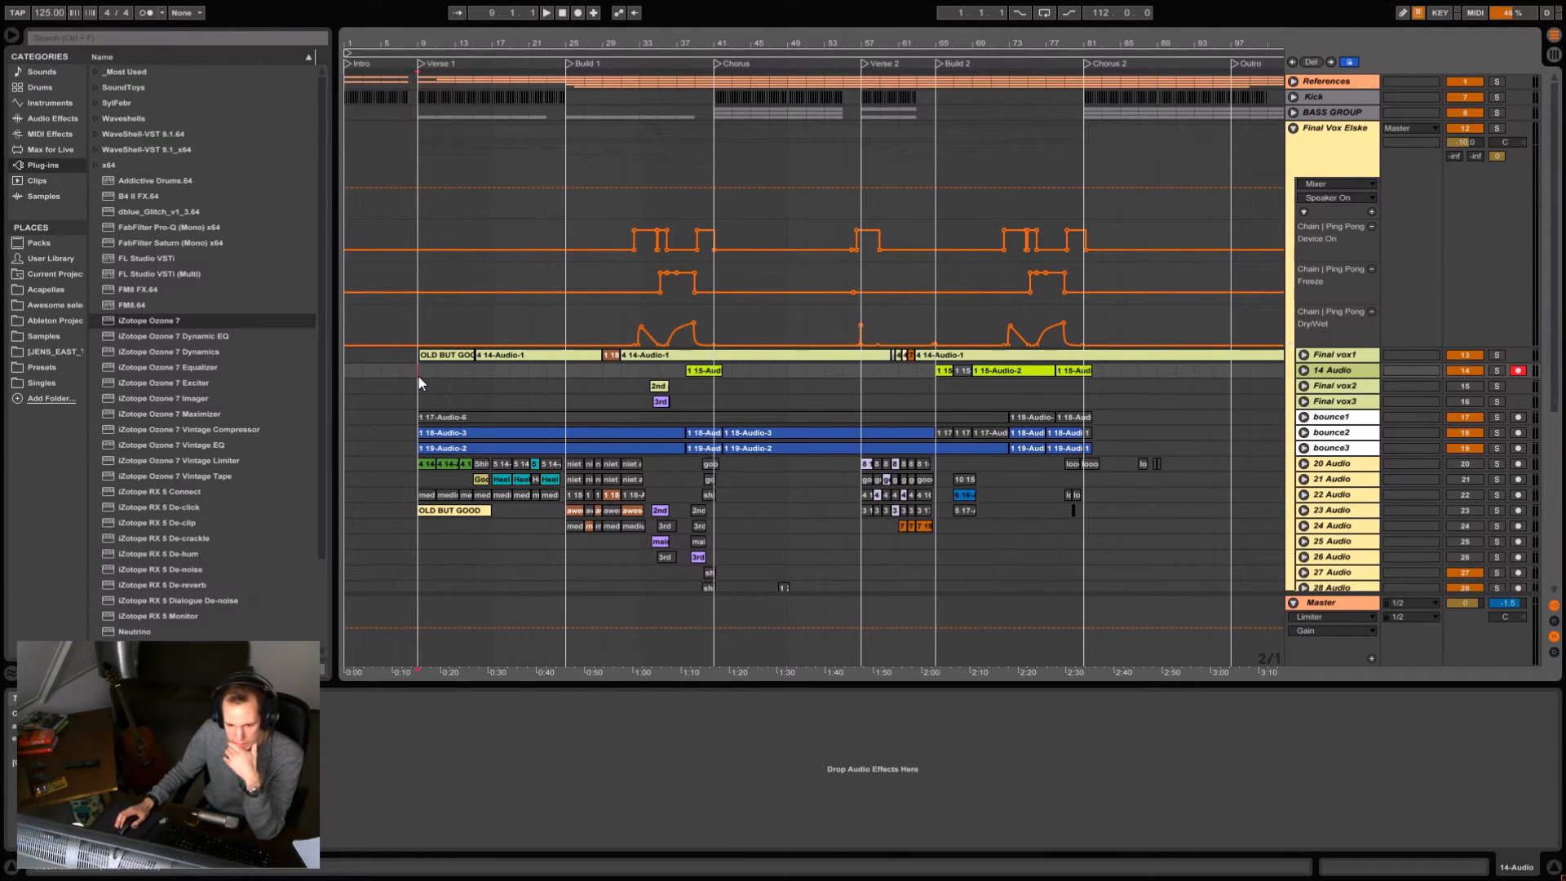
pyautogui.click(416, 359)
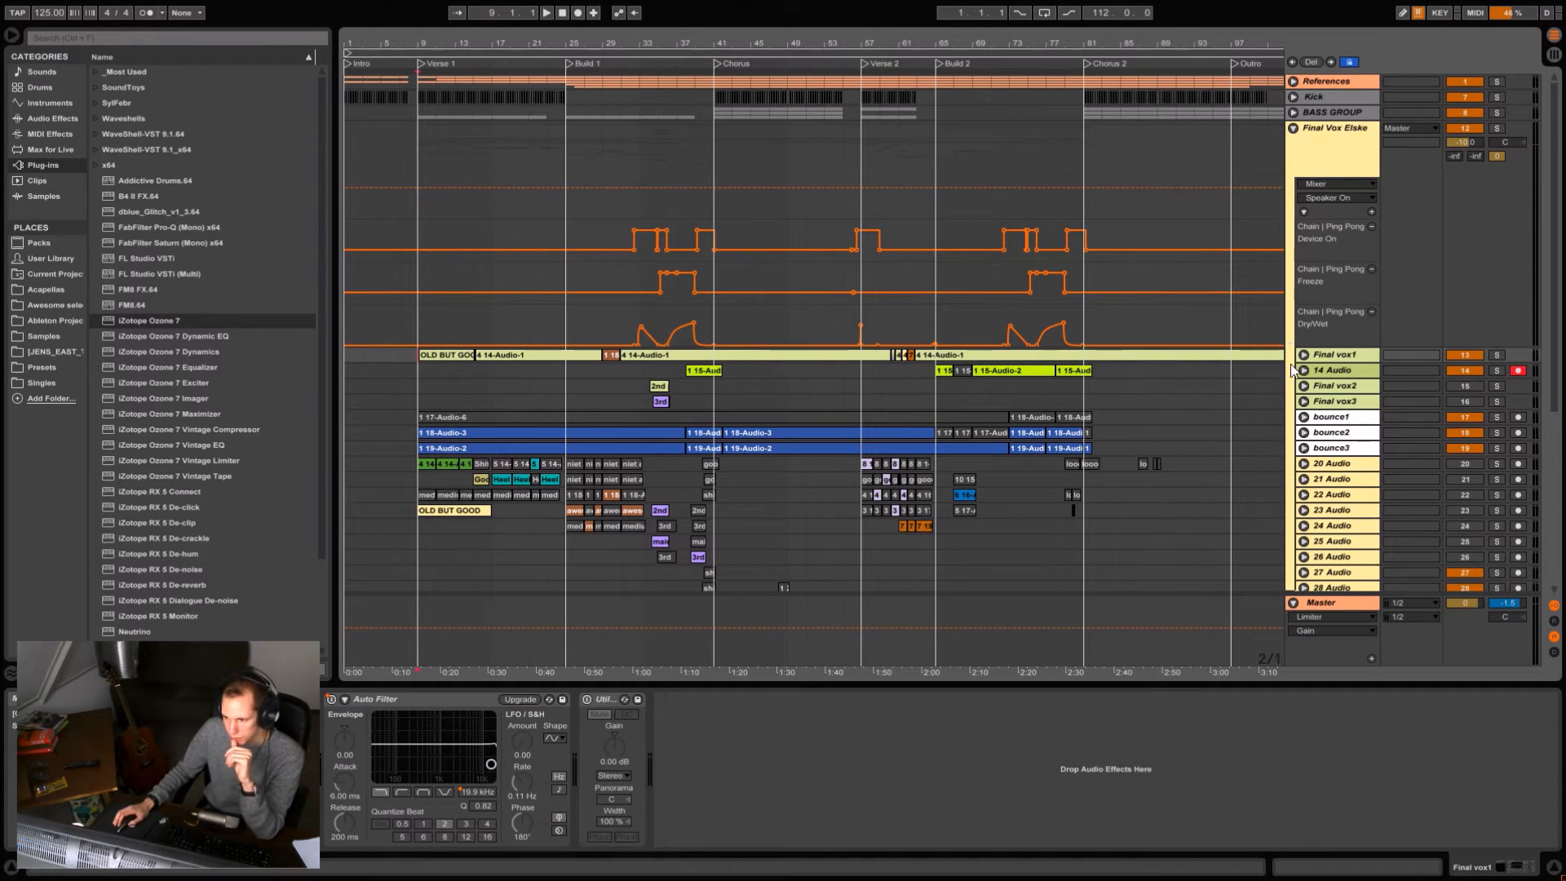
# Unfold the 20 Audio take track, play it soloed from the start of Verse 1, and stop playback and unsolo it.
pyautogui.scroll(-3, 685, 314)
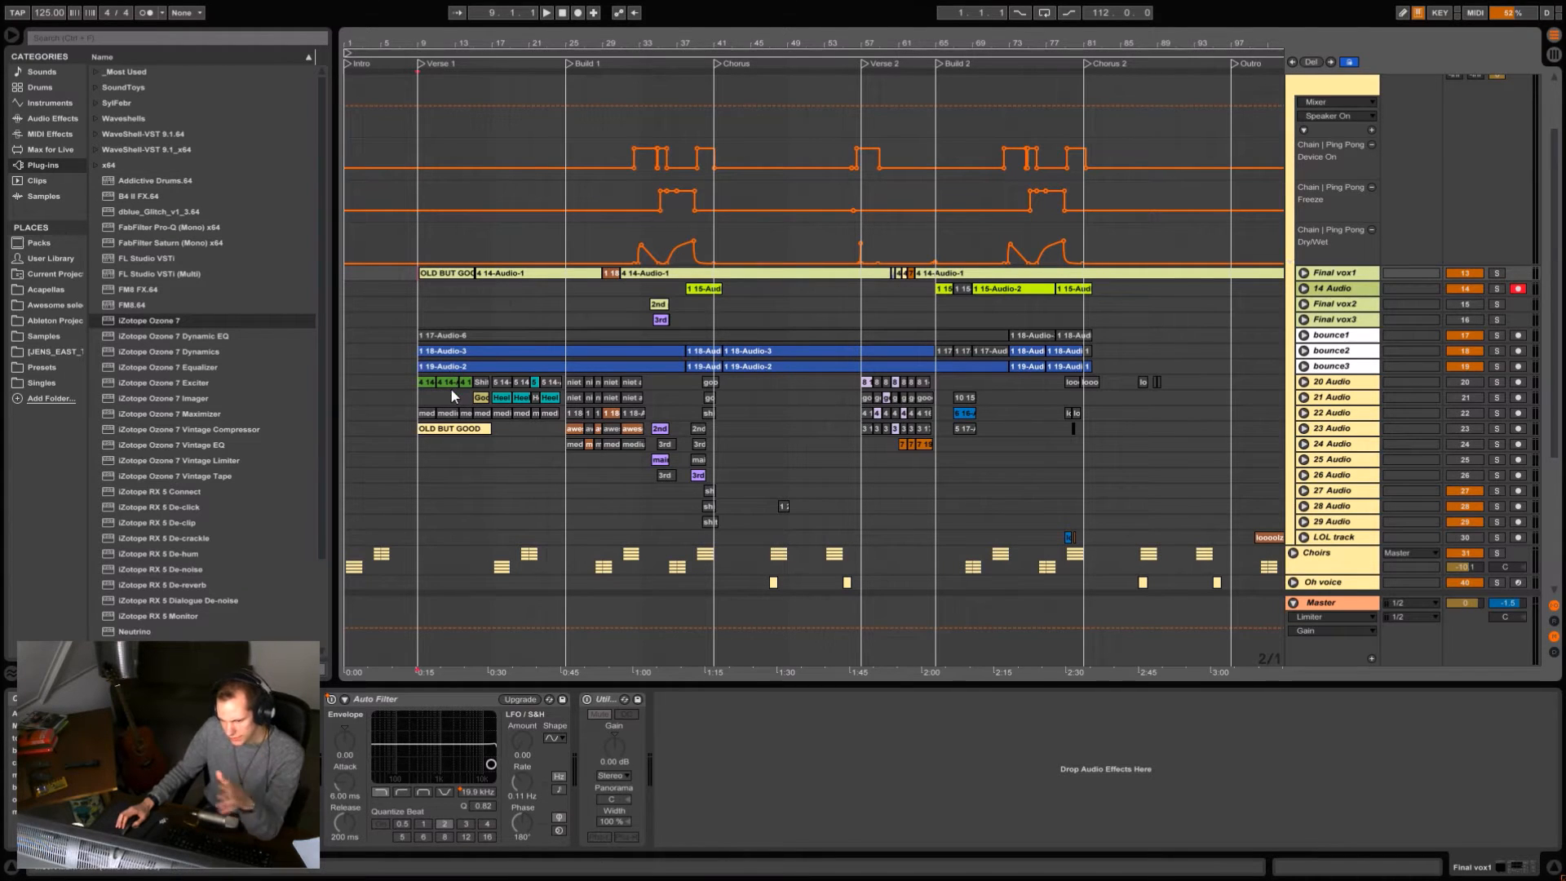
pyautogui.click(1304, 383)
pyautogui.moveTo(477, 44); pyautogui.dragTo(529, 92)
pyautogui.click(424, 422)
pyautogui.click(1497, 384)
pyautogui.press('space')
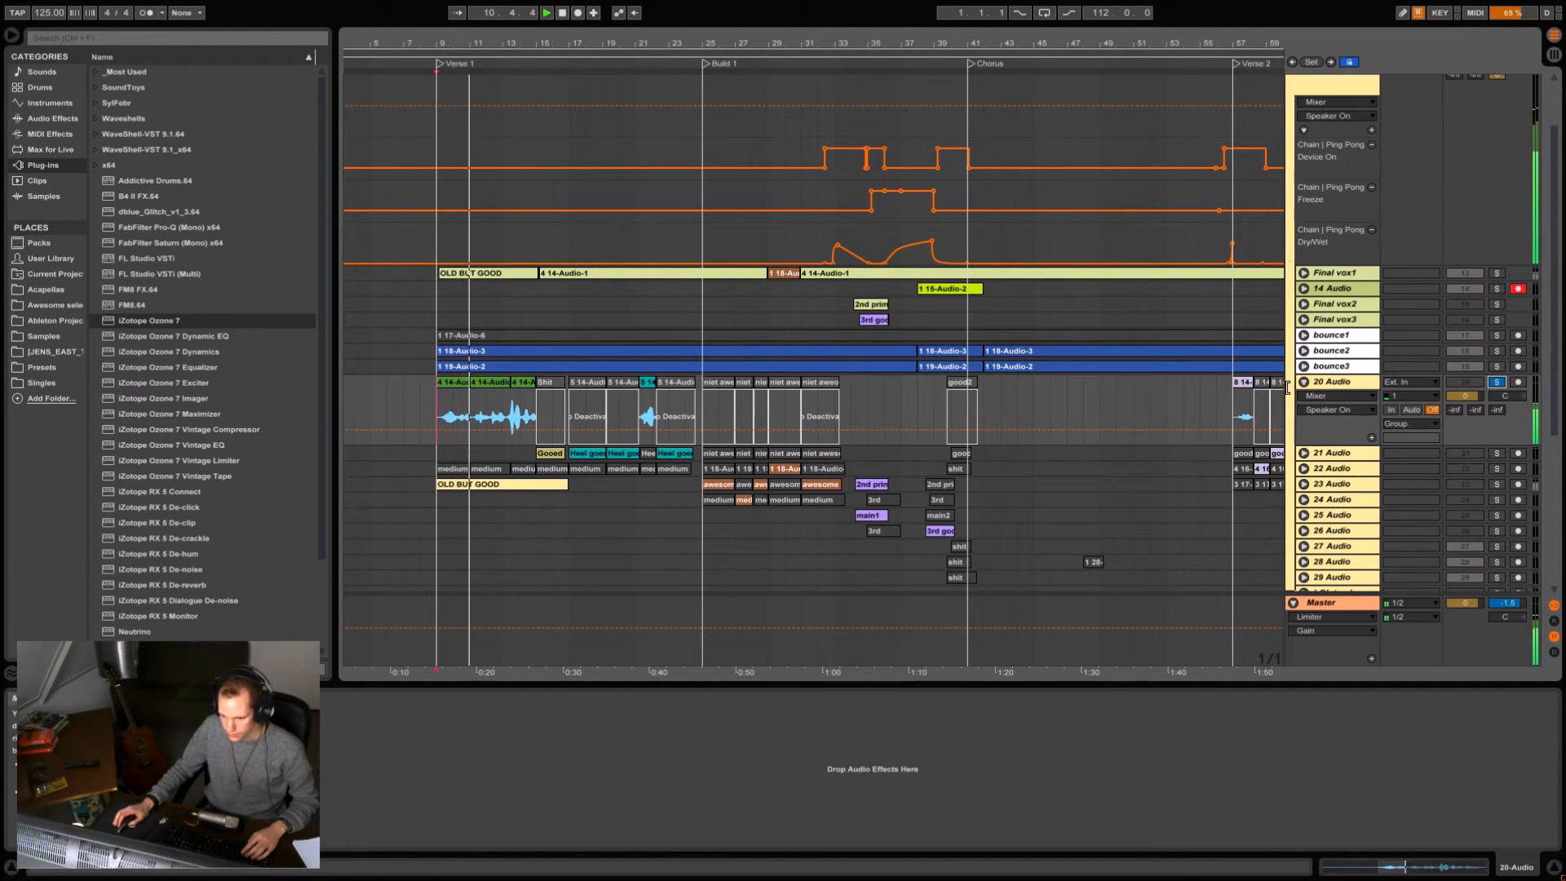
pyautogui.click(1497, 383)
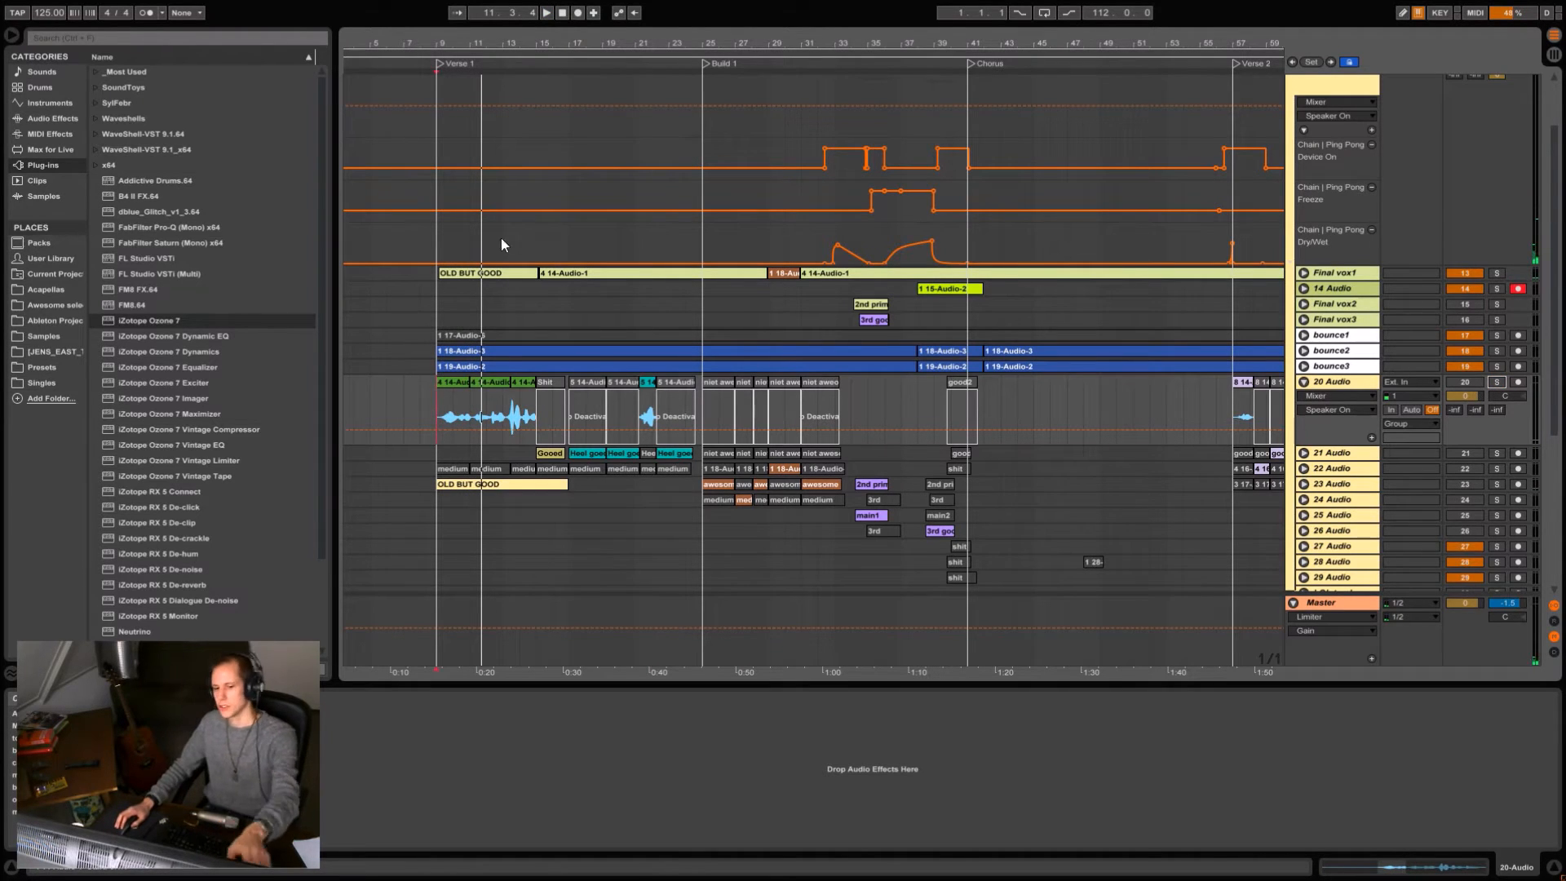
# Unfold the Final vox1 track and select its Verse 1 section up to Build 1.
pyautogui.click(1303, 272)
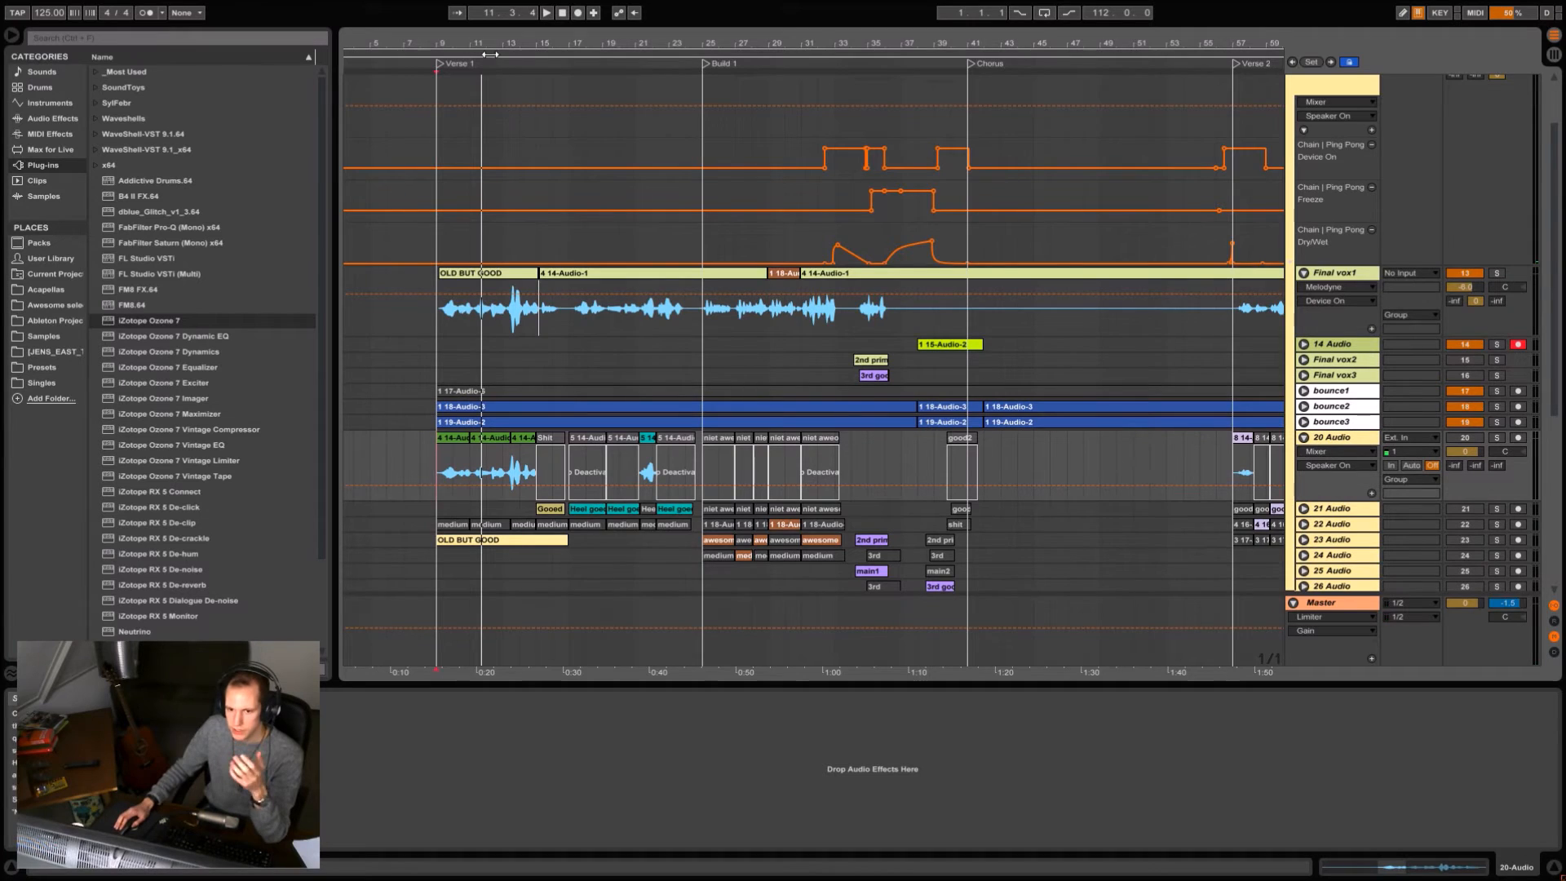
pyautogui.press('+')
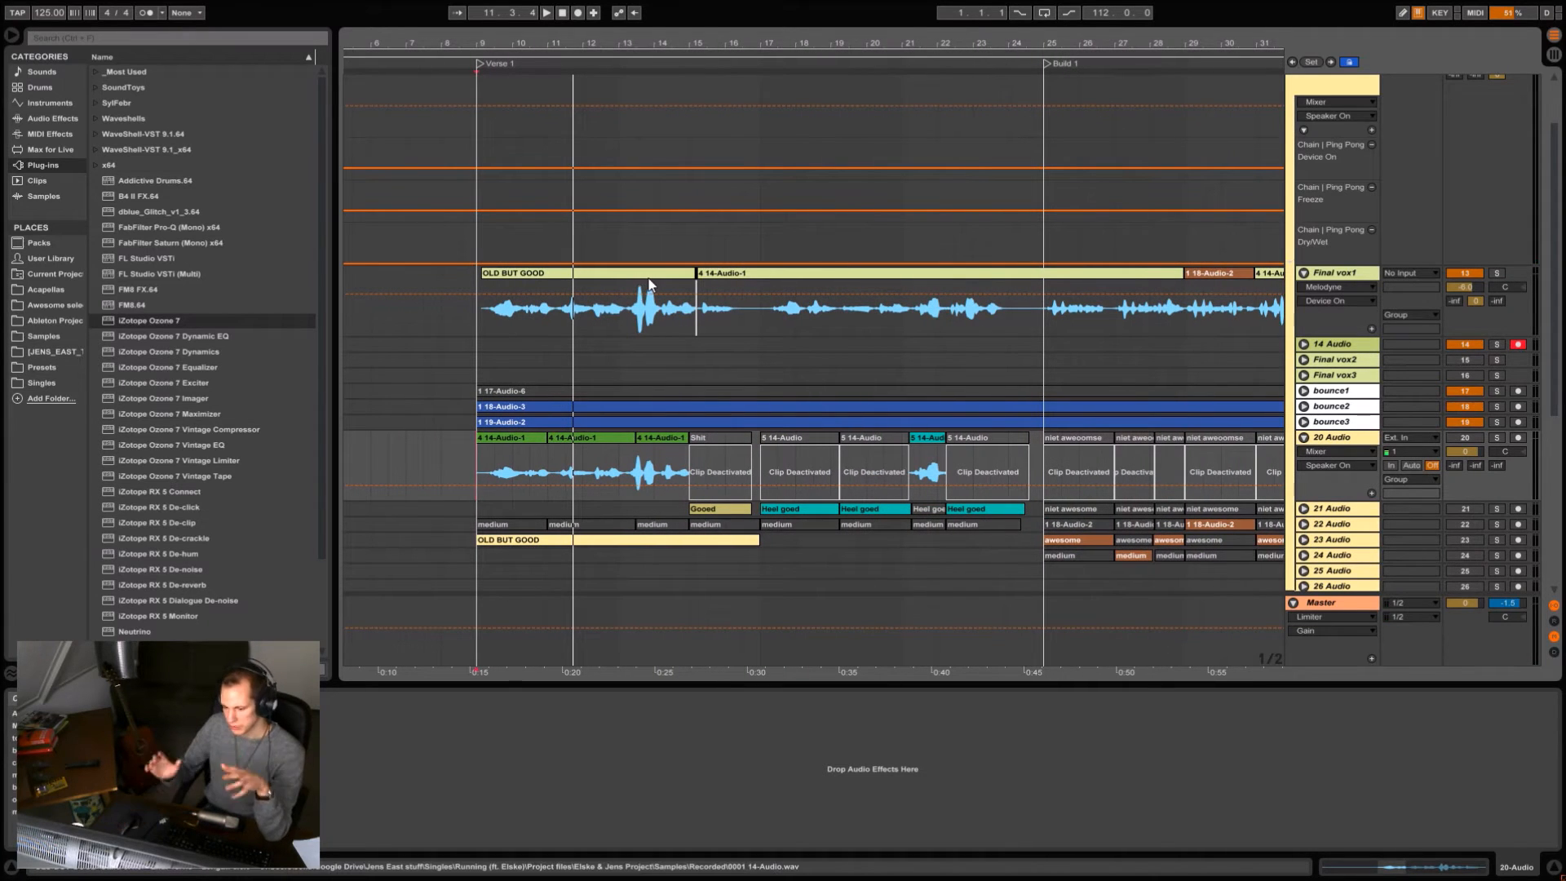
pyautogui.click(472, 323)
pyautogui.moveTo(682, 48); pyautogui.dragTo(576, 48)
pyautogui.moveTo(438, 320); pyautogui.dragTo(808, 317)
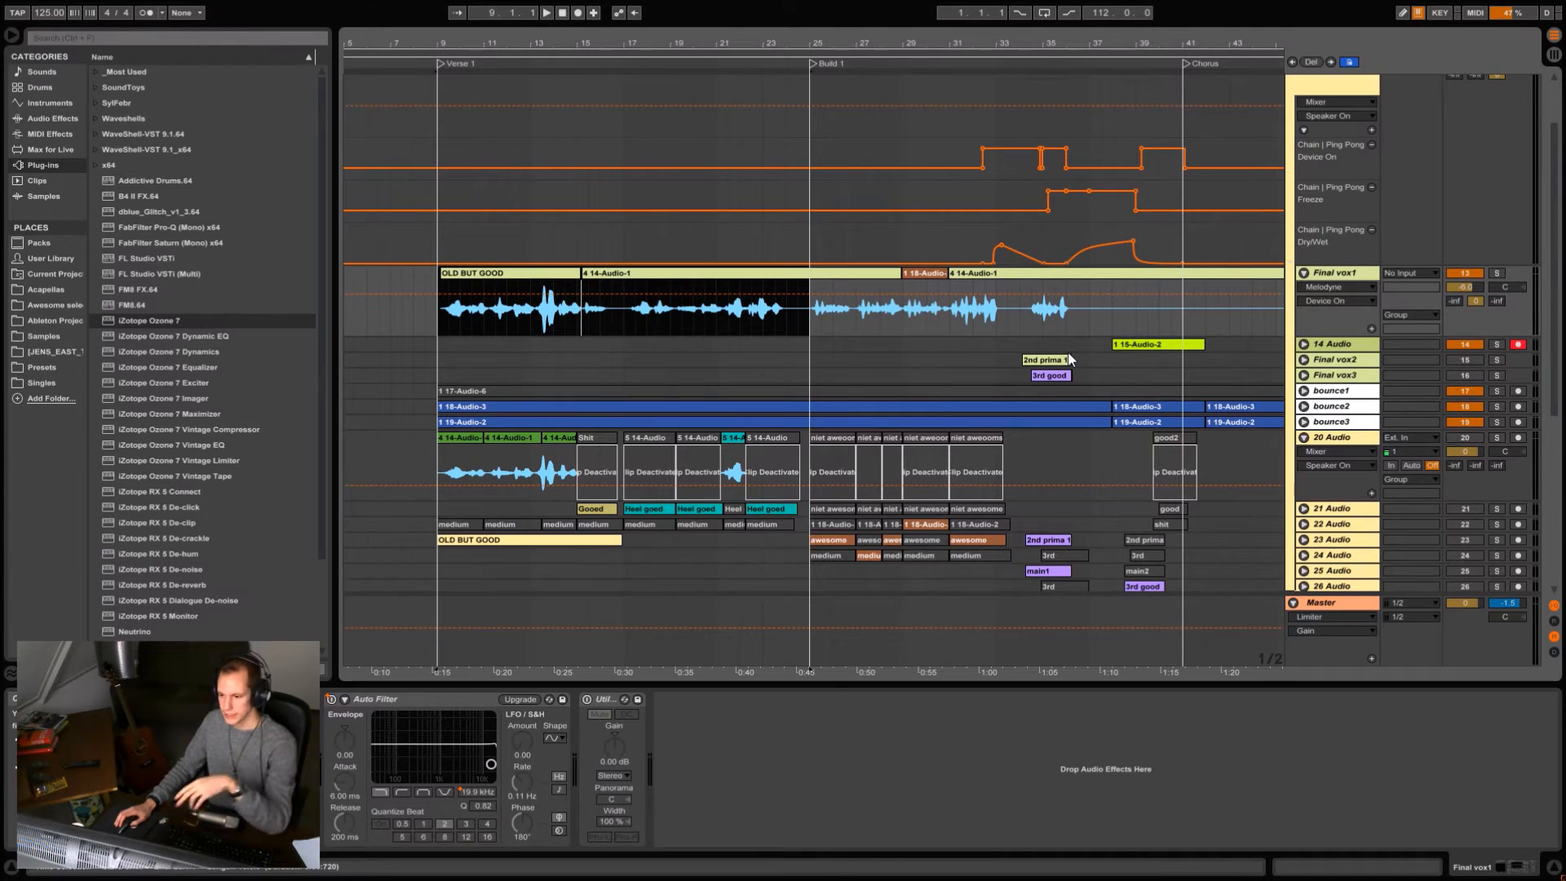
# Return the play position on Final vox1 to the start of Verse 1, play the opening vocal line and stop.
pyautogui.press('-')
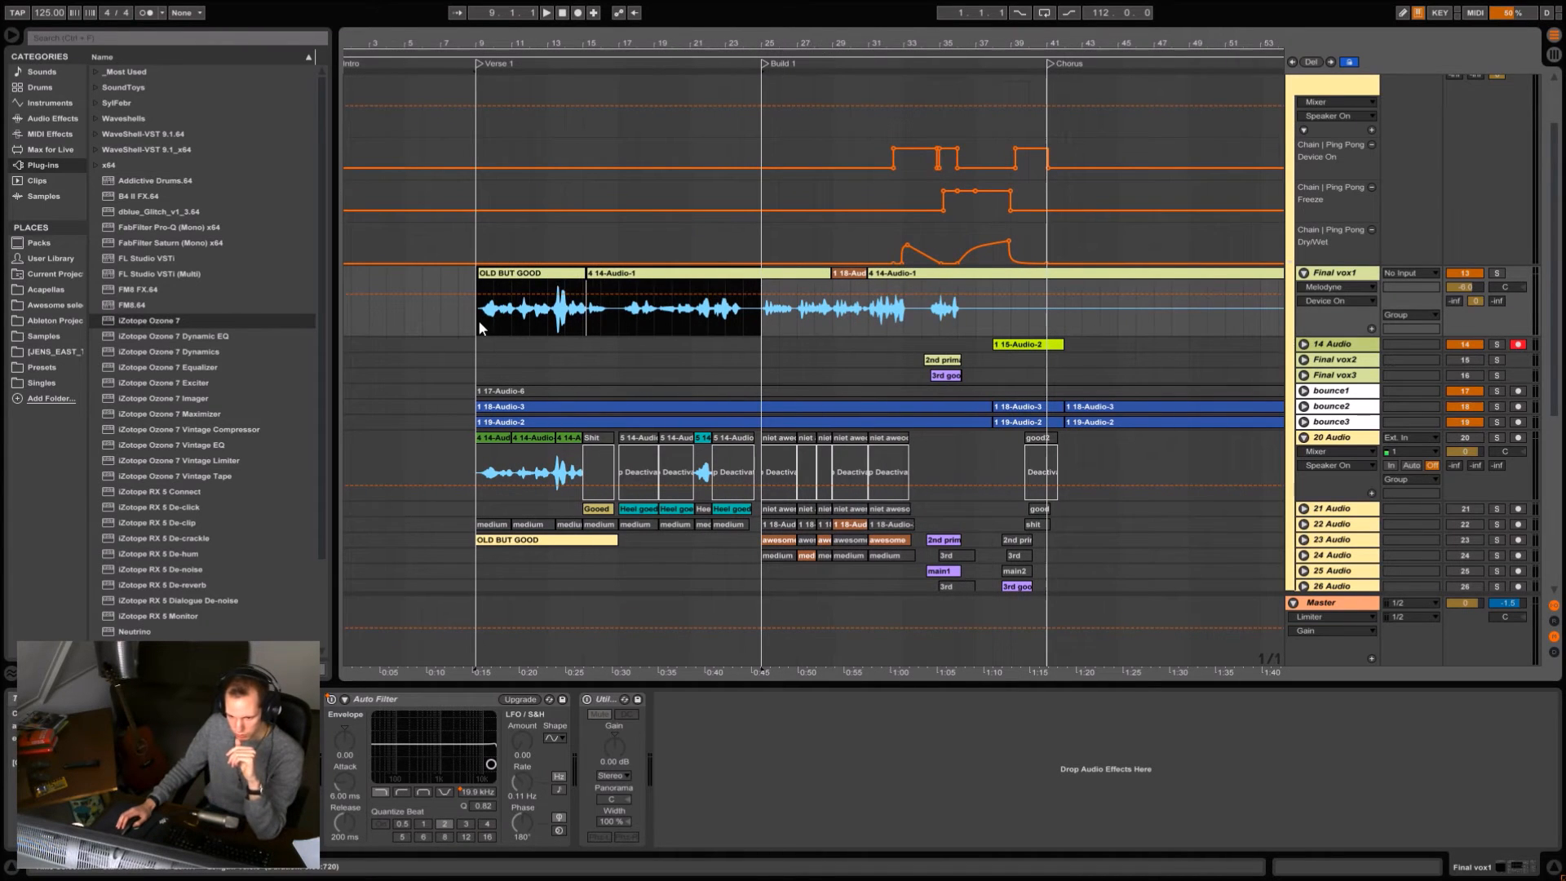
pyautogui.click(477, 319)
pyautogui.moveTo(596, 40); pyautogui.dragTo(598, 39)
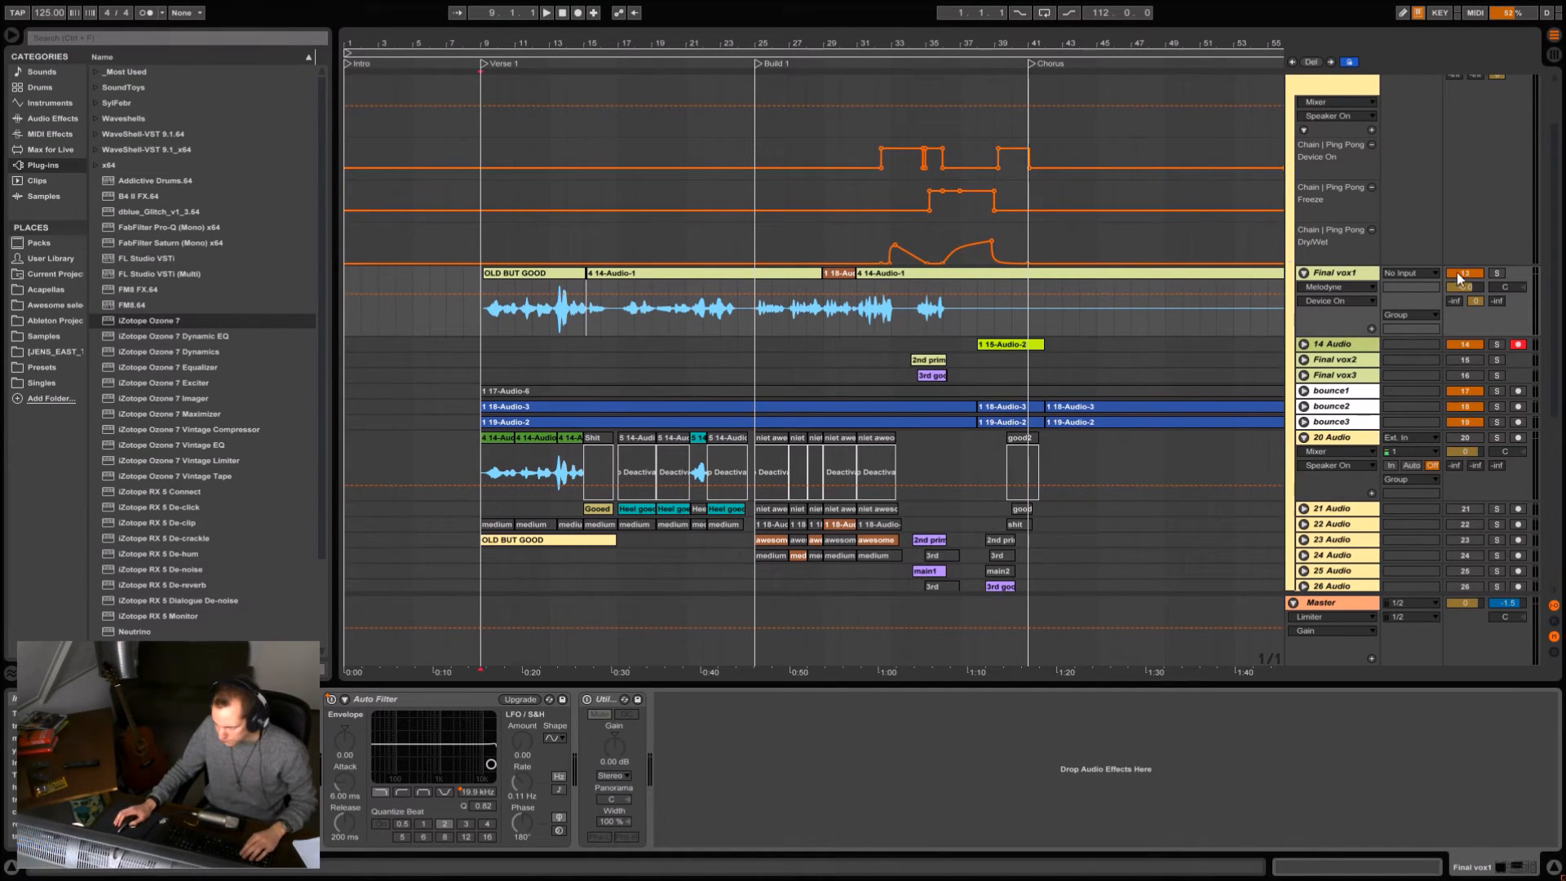
pyautogui.click(1334, 273)
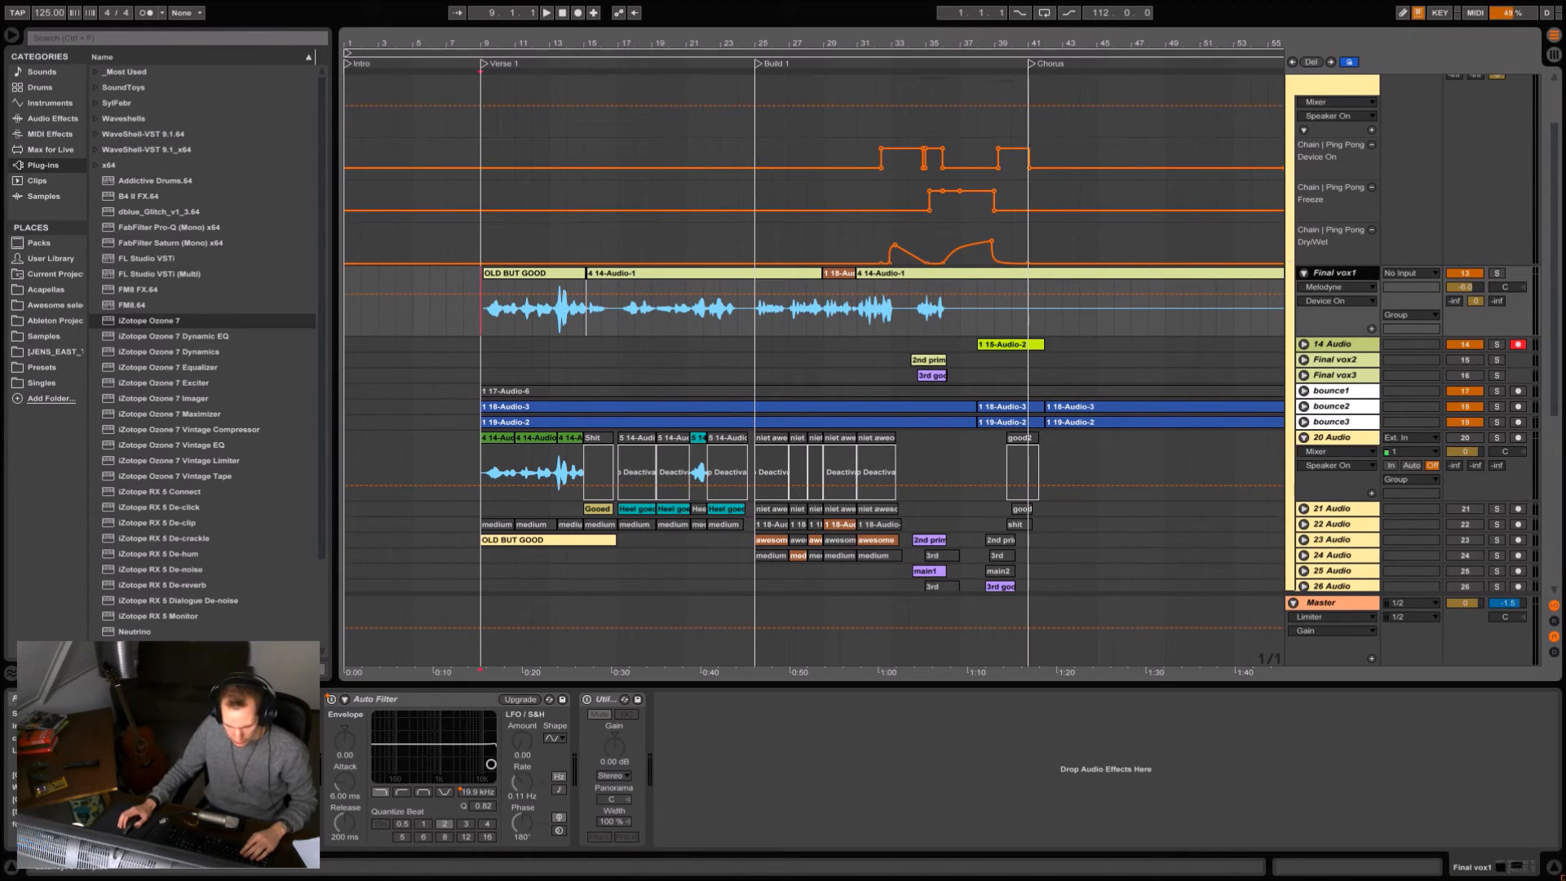
pyautogui.click(480, 315)
pyautogui.moveTo(488, 42); pyautogui.dragTo(488, 68)
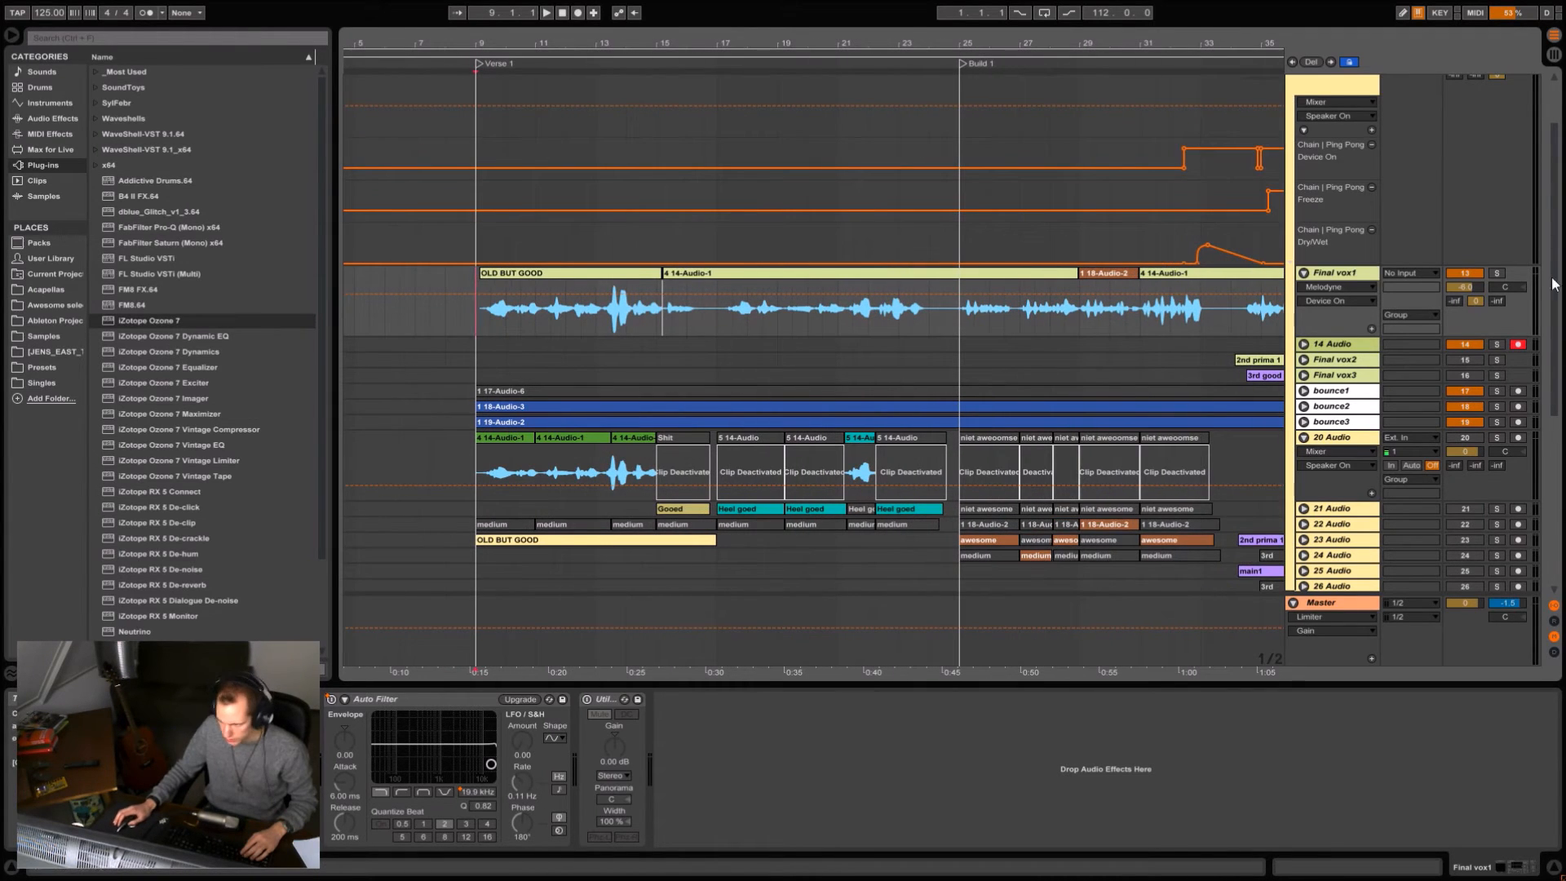
pyautogui.scroll(2, 1497, 274)
pyautogui.press('space')
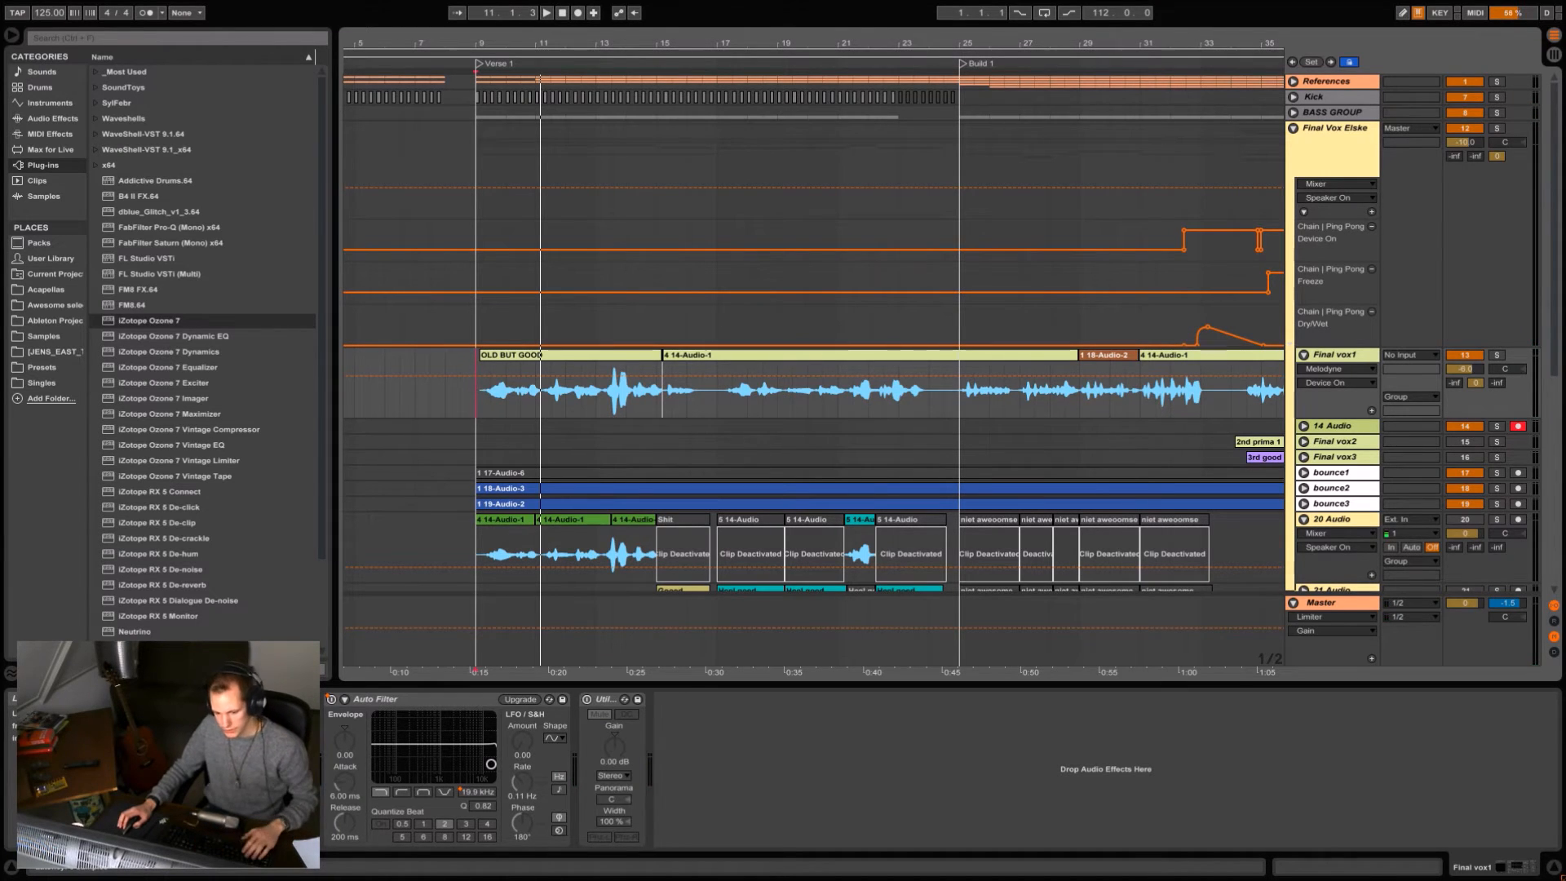
# Replay the Verse 1 vocal on Final vox1 from bar 11 and from bar 12, and stop playback.
pyautogui.press('space')
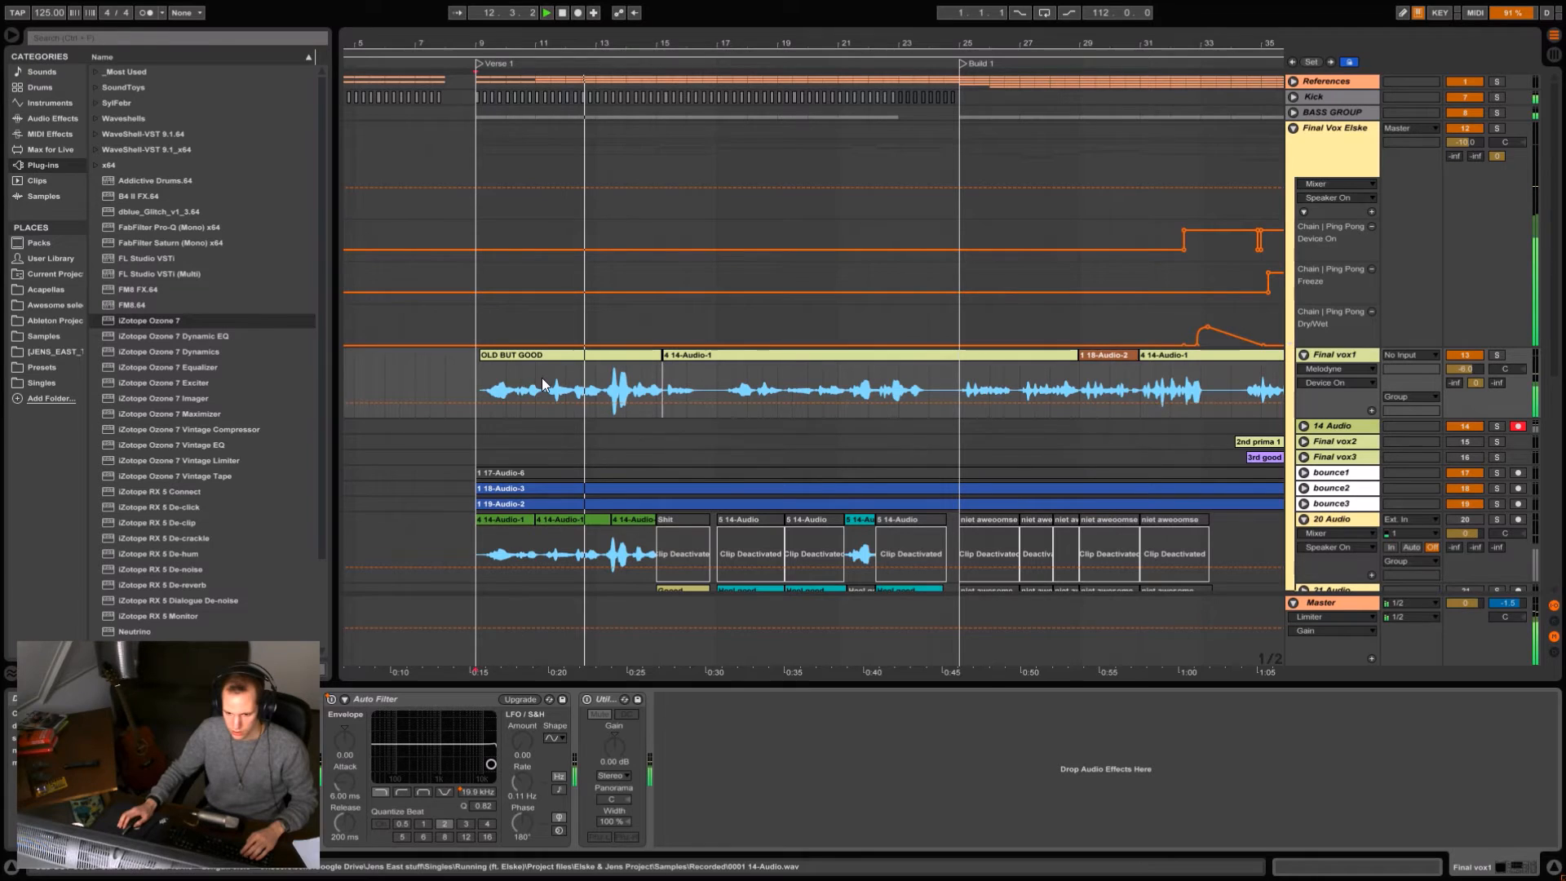
pyautogui.press('space')
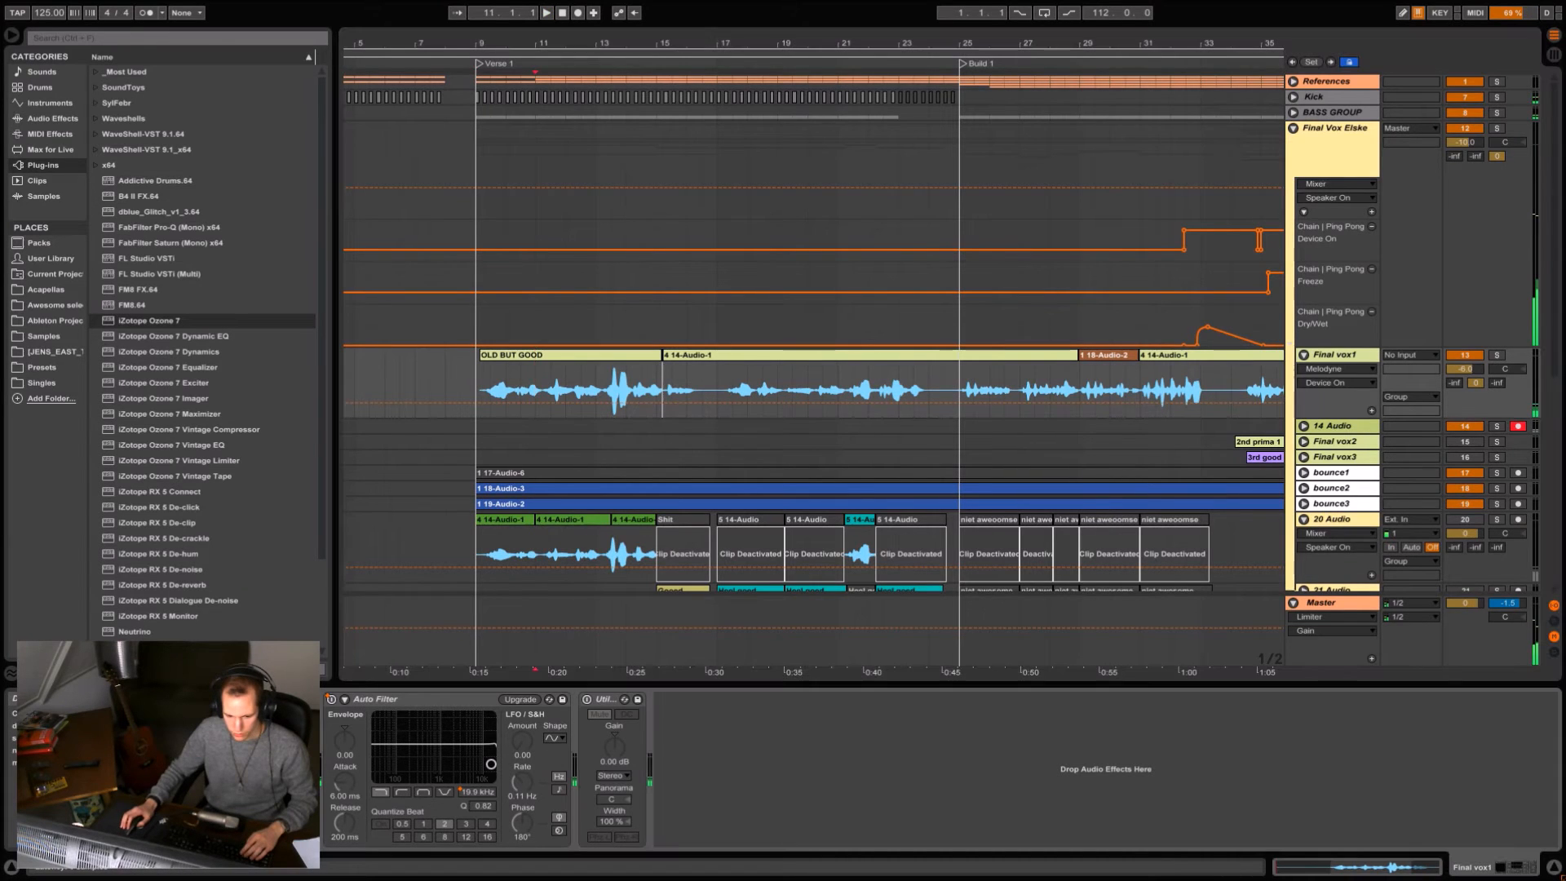
pyautogui.press('space')
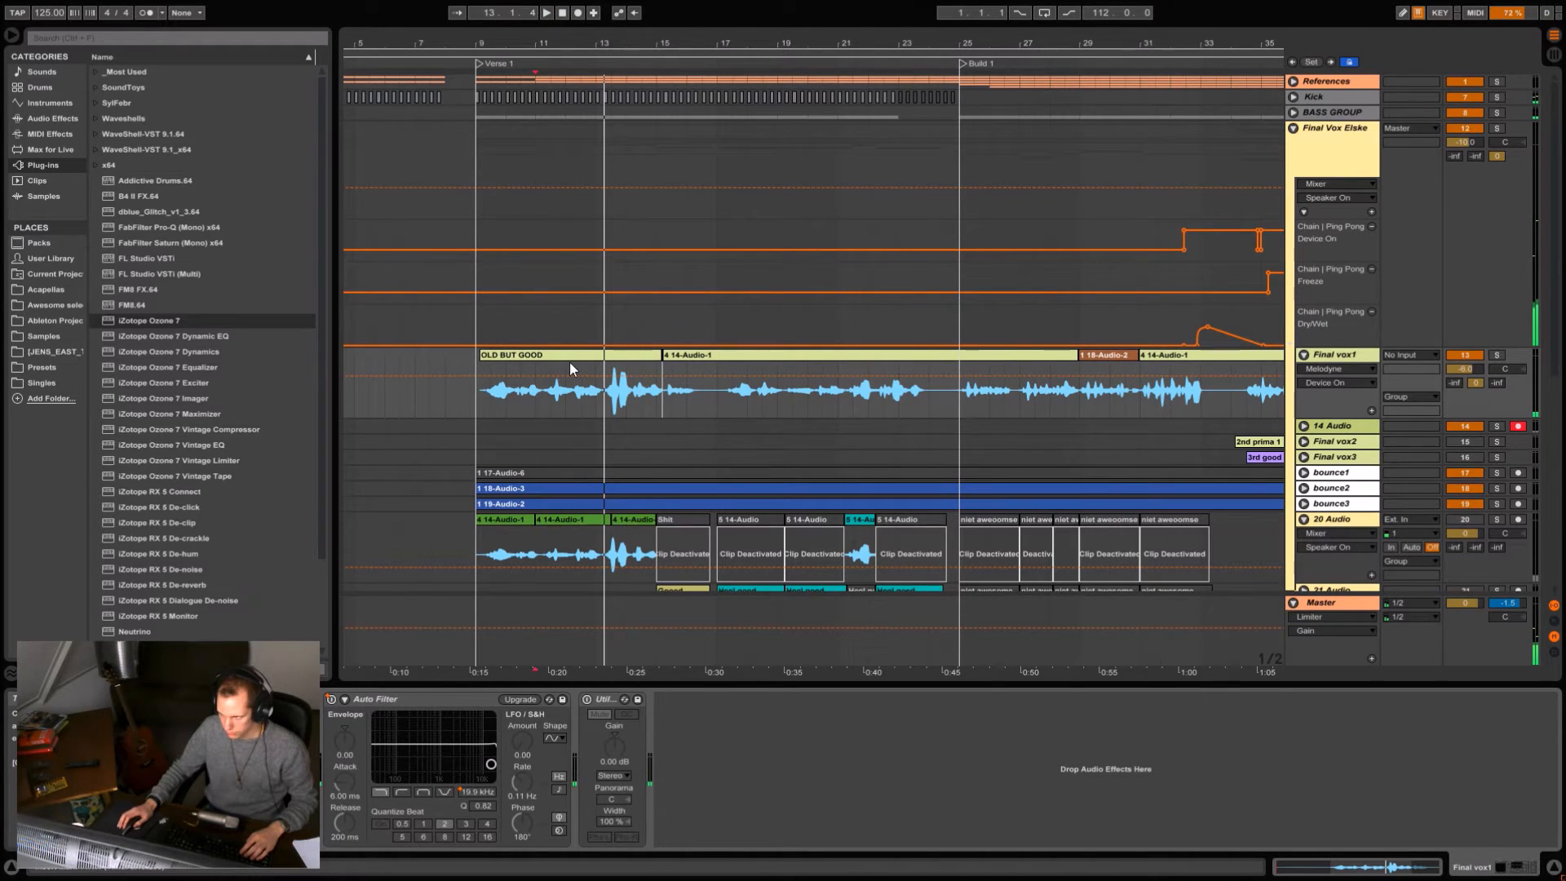
pyautogui.press('space')
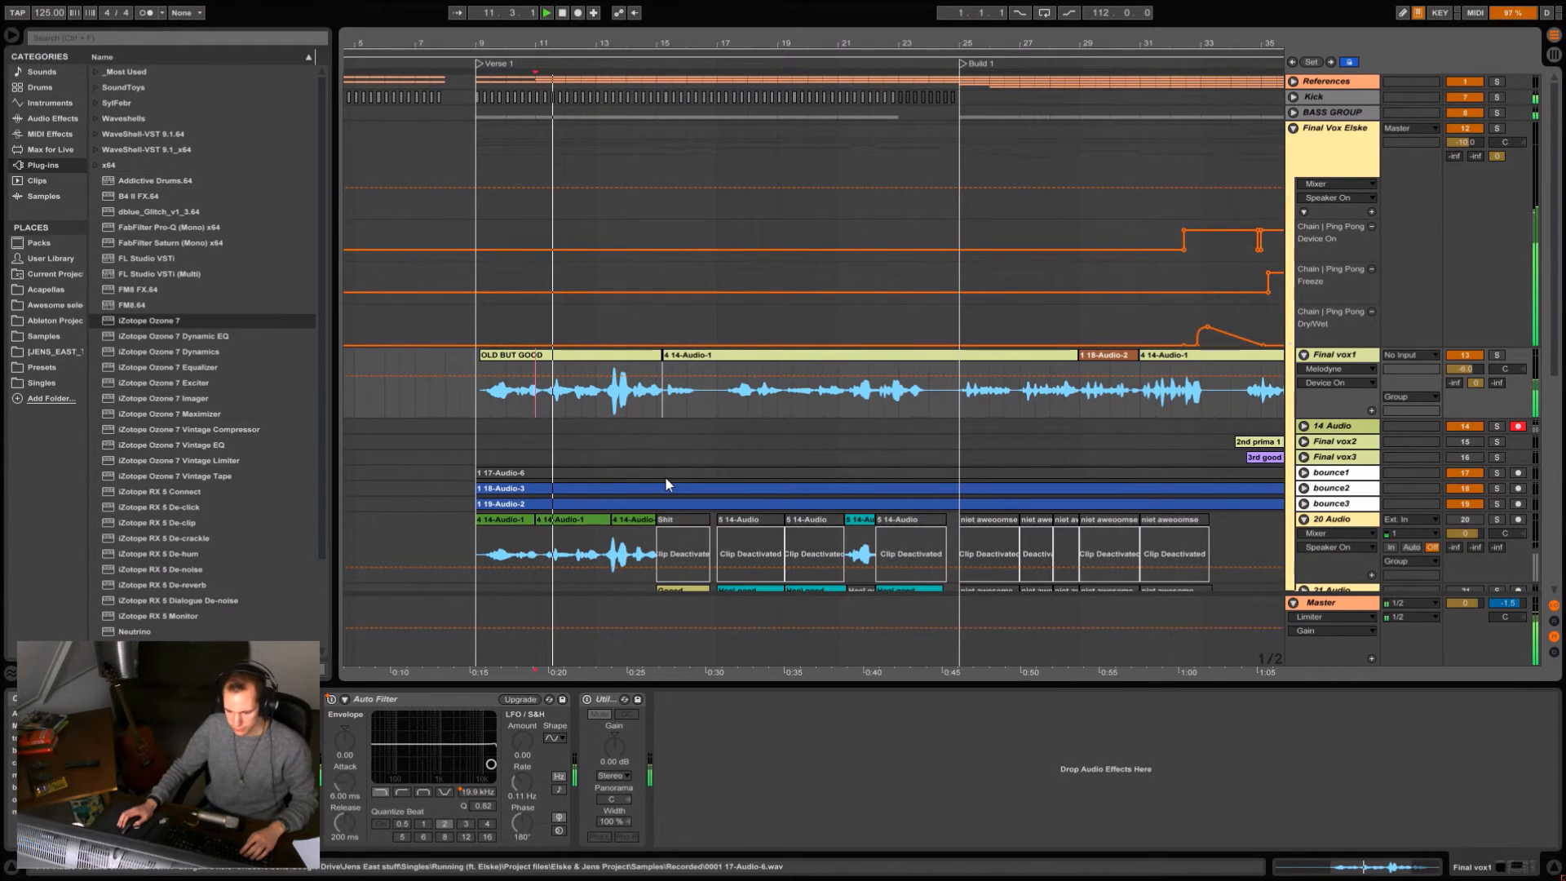
pyautogui.click(560, 395)
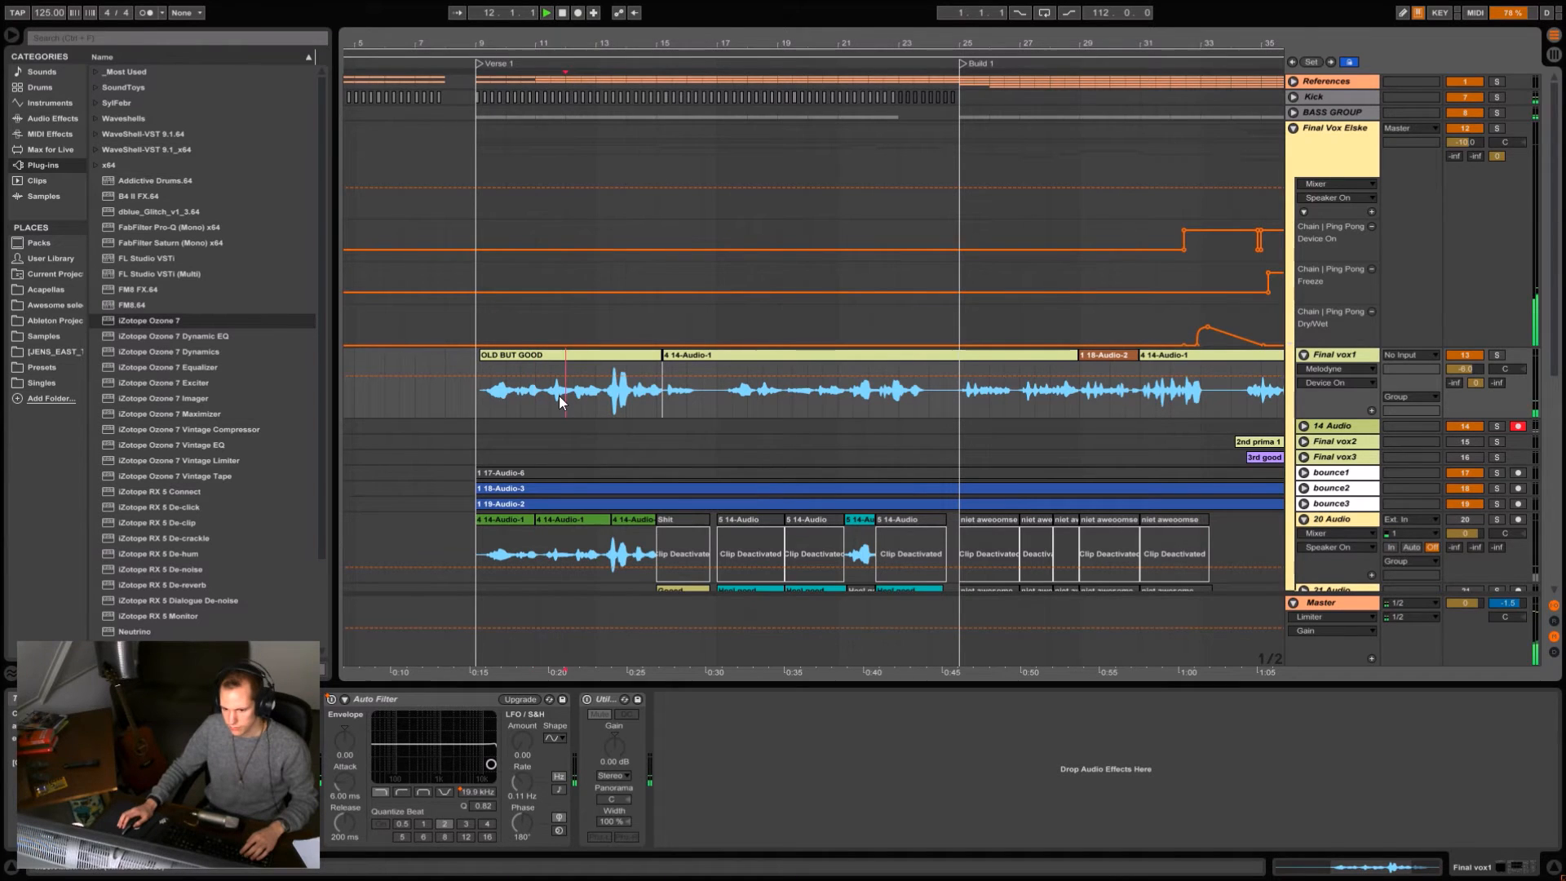
pyautogui.click(577, 405)
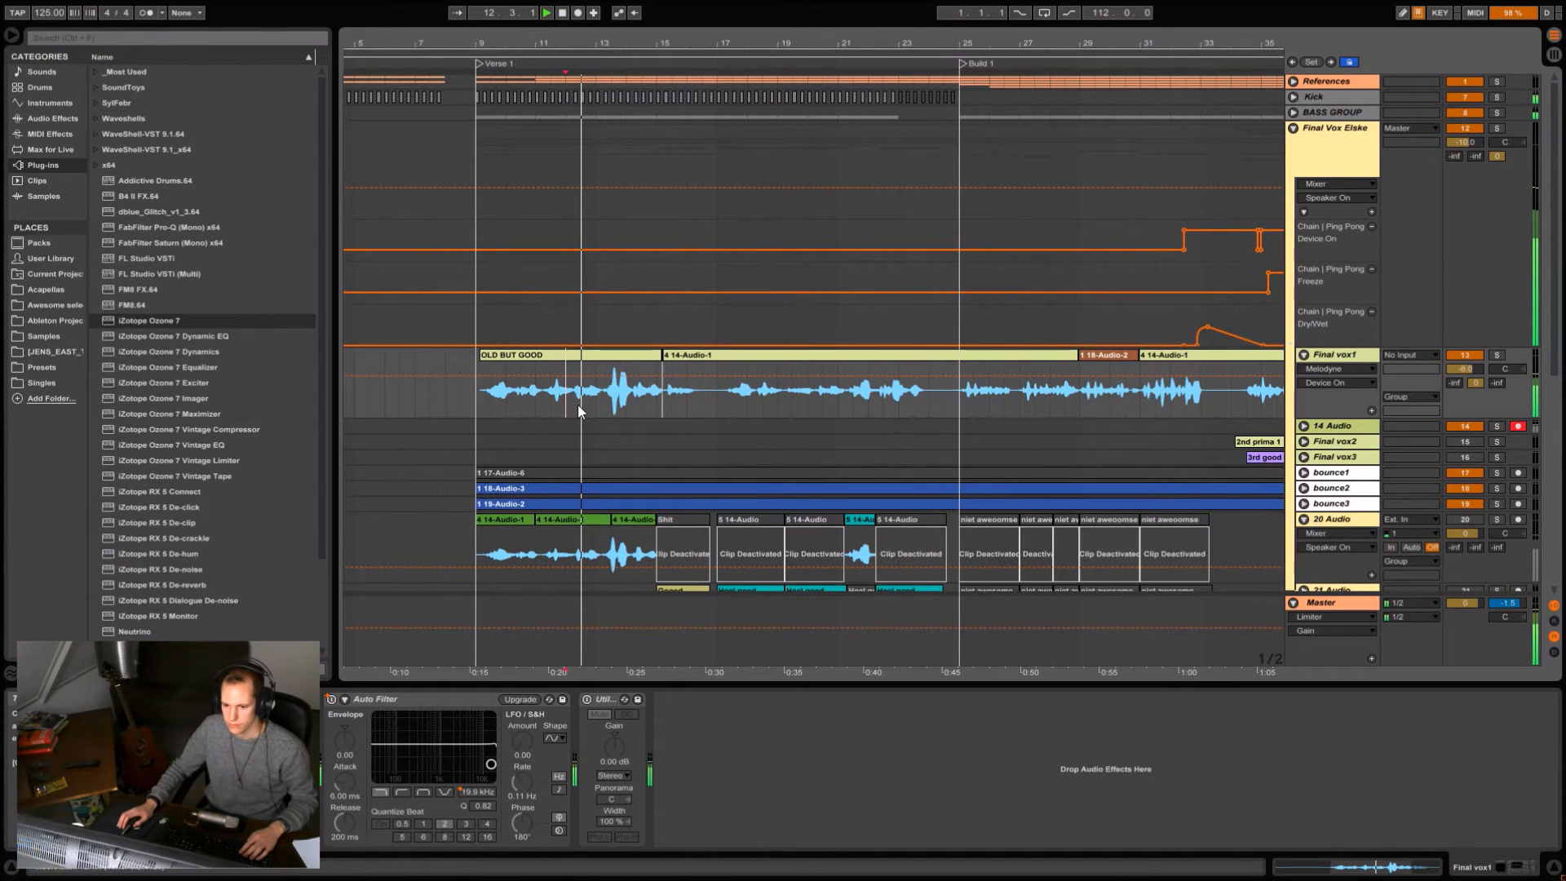
pyautogui.press('space')
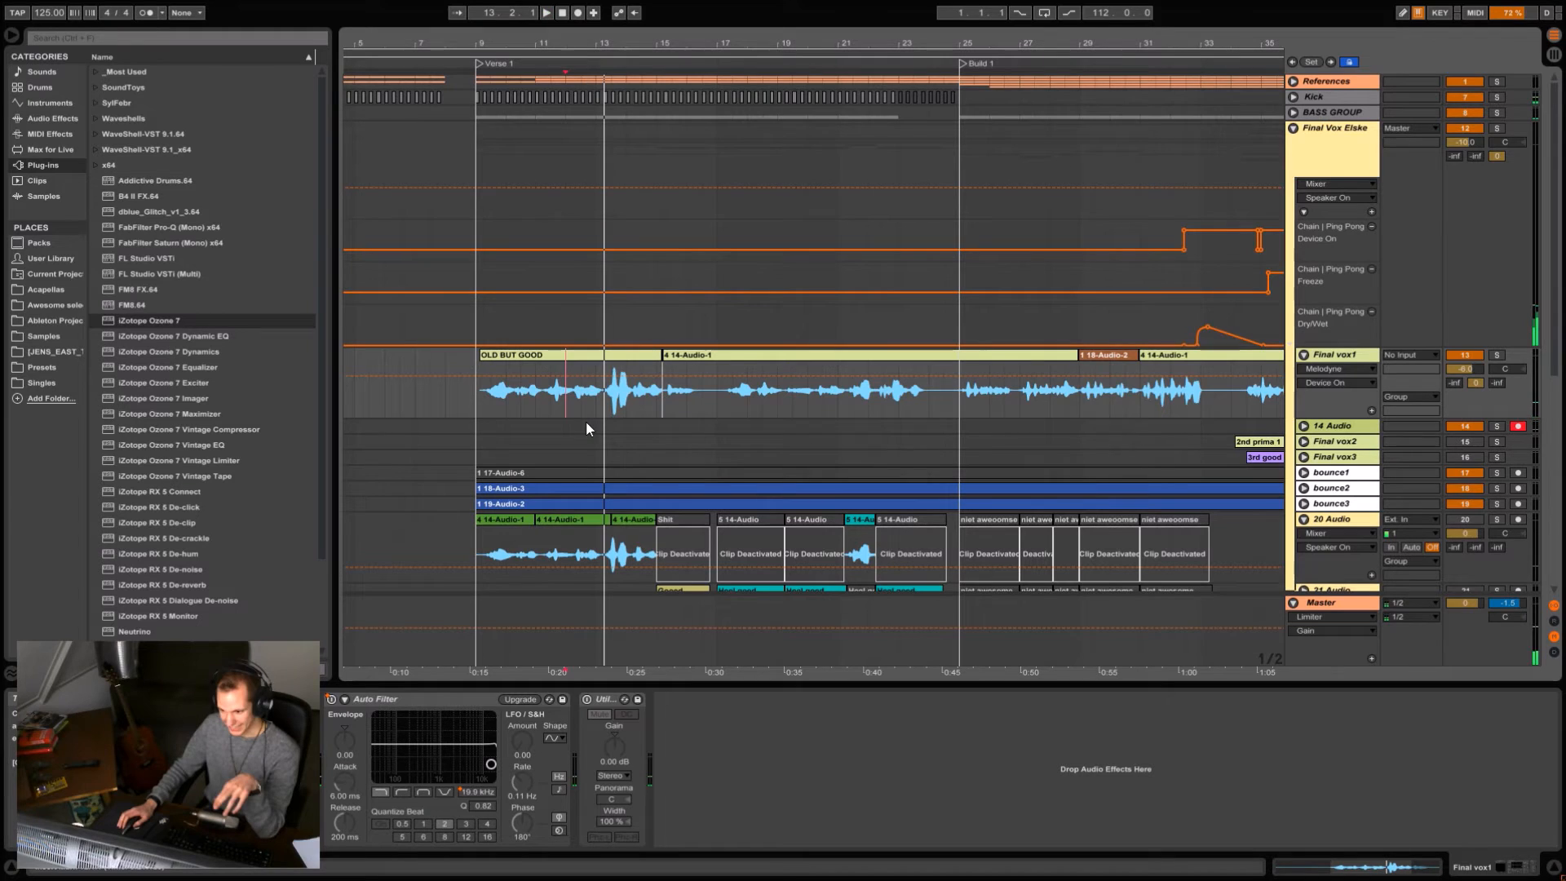
# Fold Final vox1, listen to Build 1's vocals from around bar 32, stop, and place the play position at bar 31.
pyautogui.click(1303, 355)
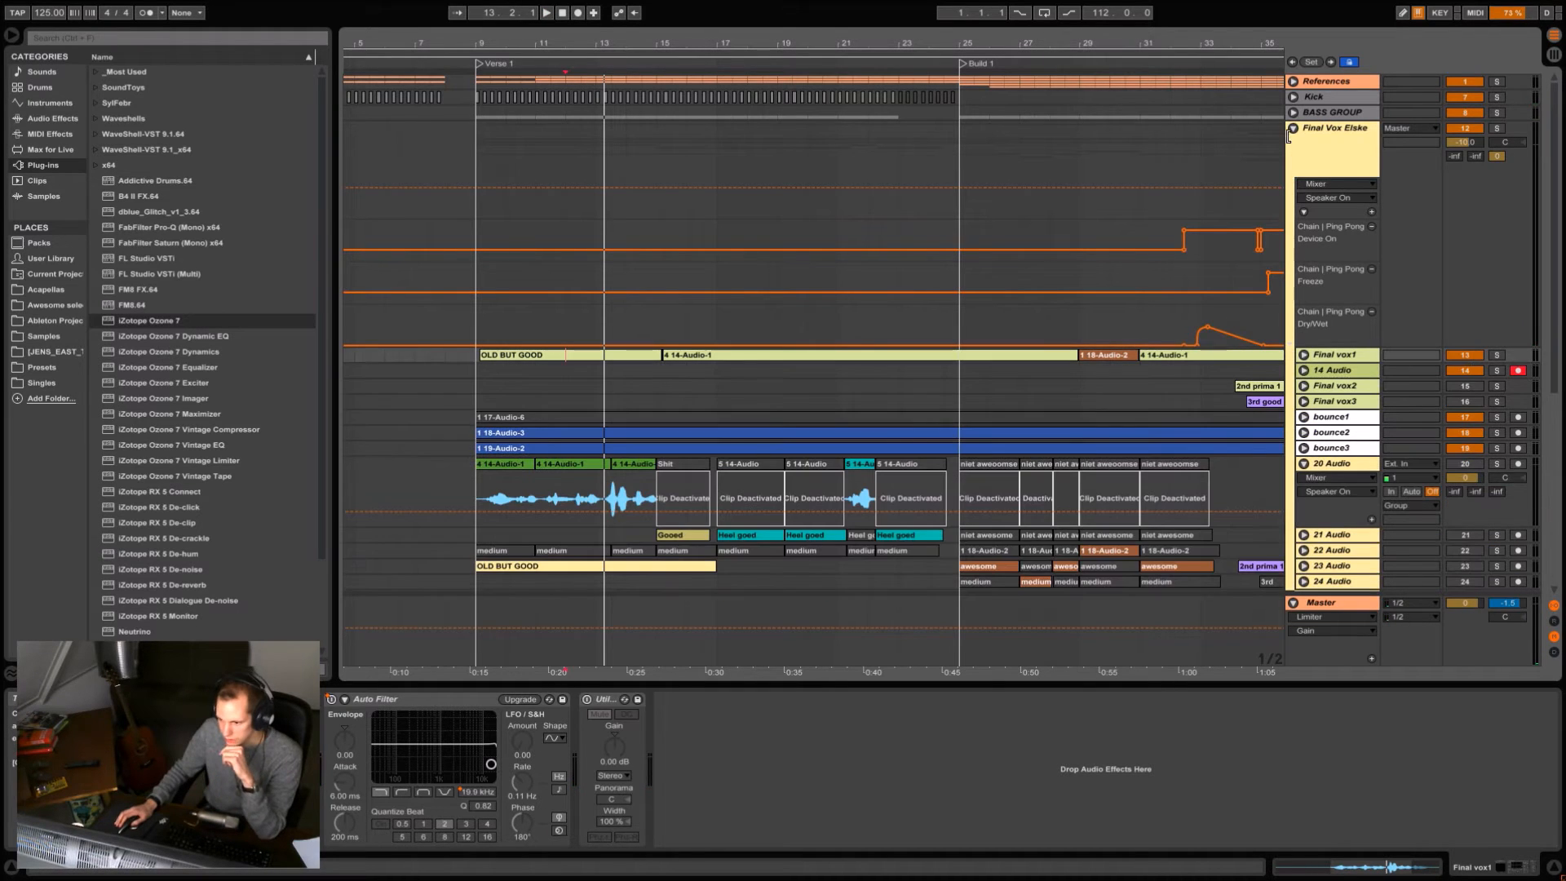
pyautogui.hscroll(5, 822, 80)
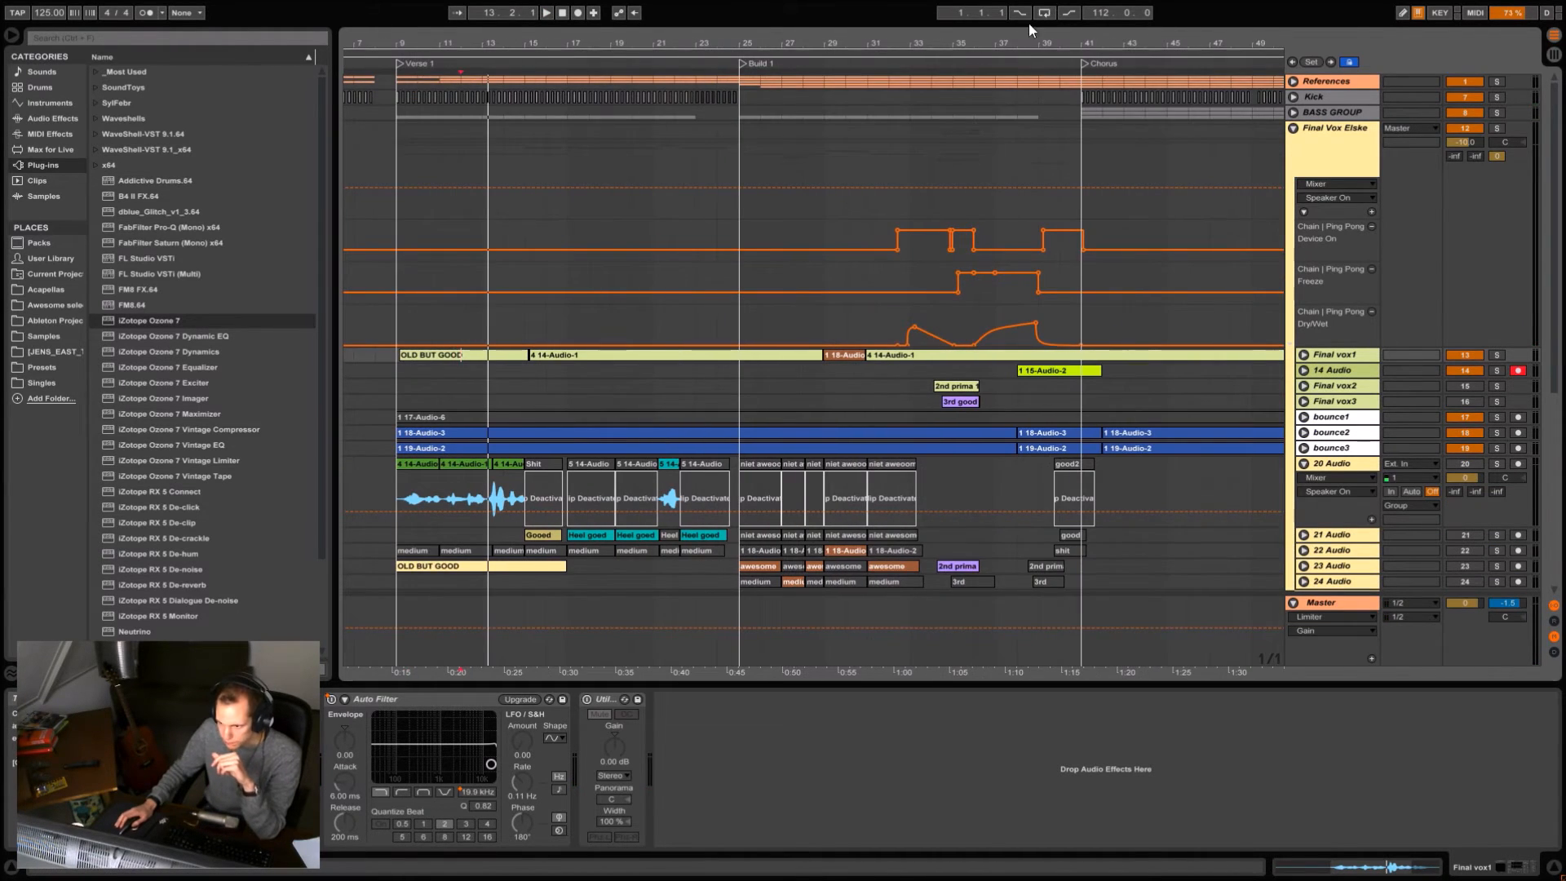
pyautogui.moveTo(987, 43); pyautogui.dragTo(855, 55)
pyautogui.click(722, 374)
pyautogui.press('space')
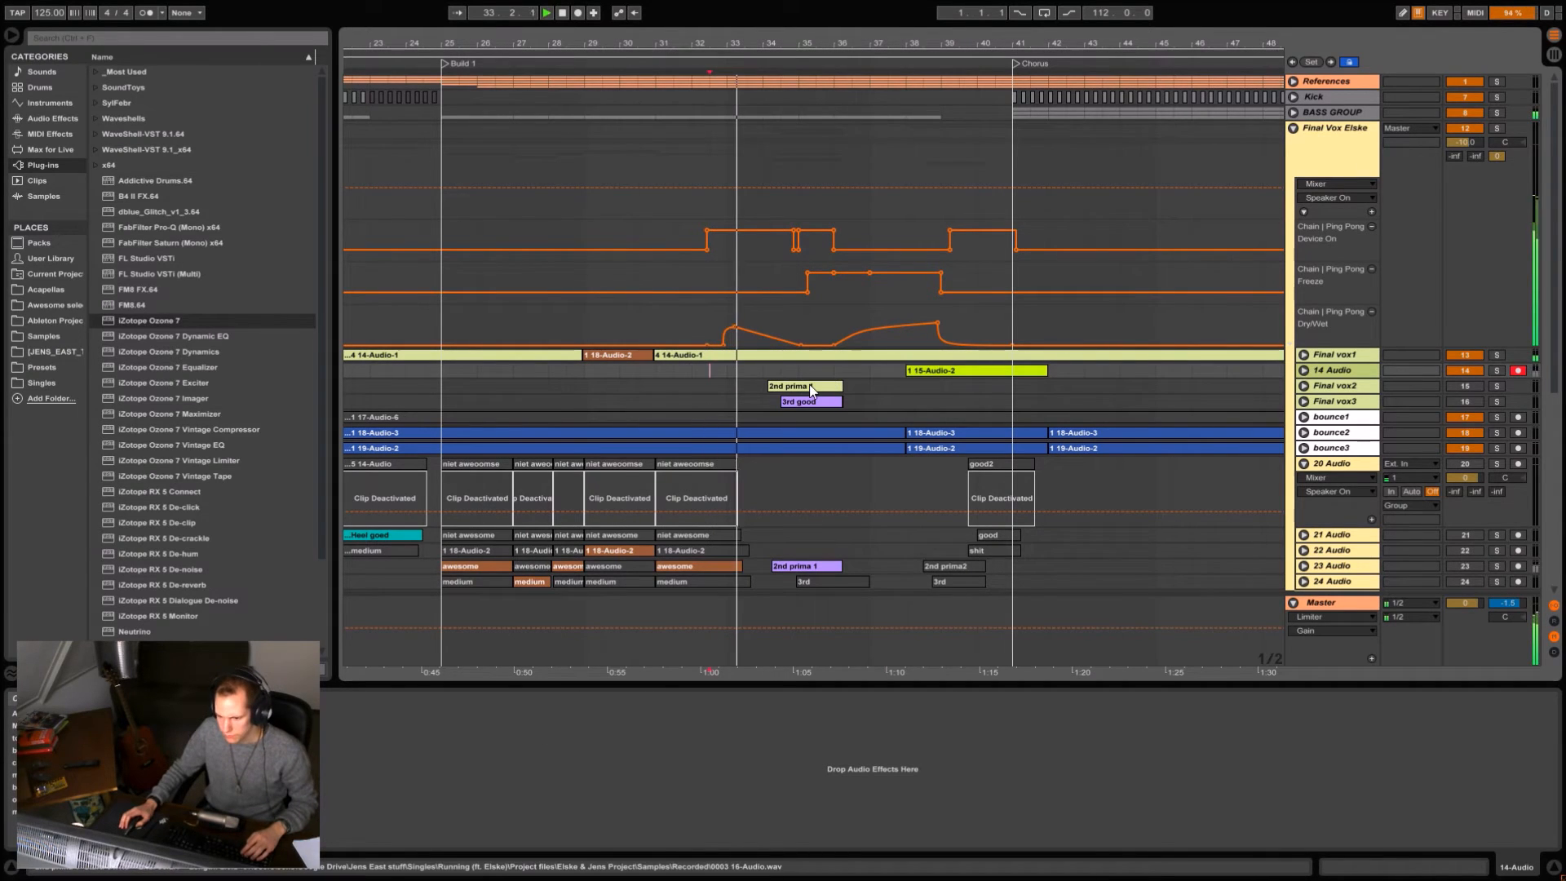
pyautogui.click(690, 370)
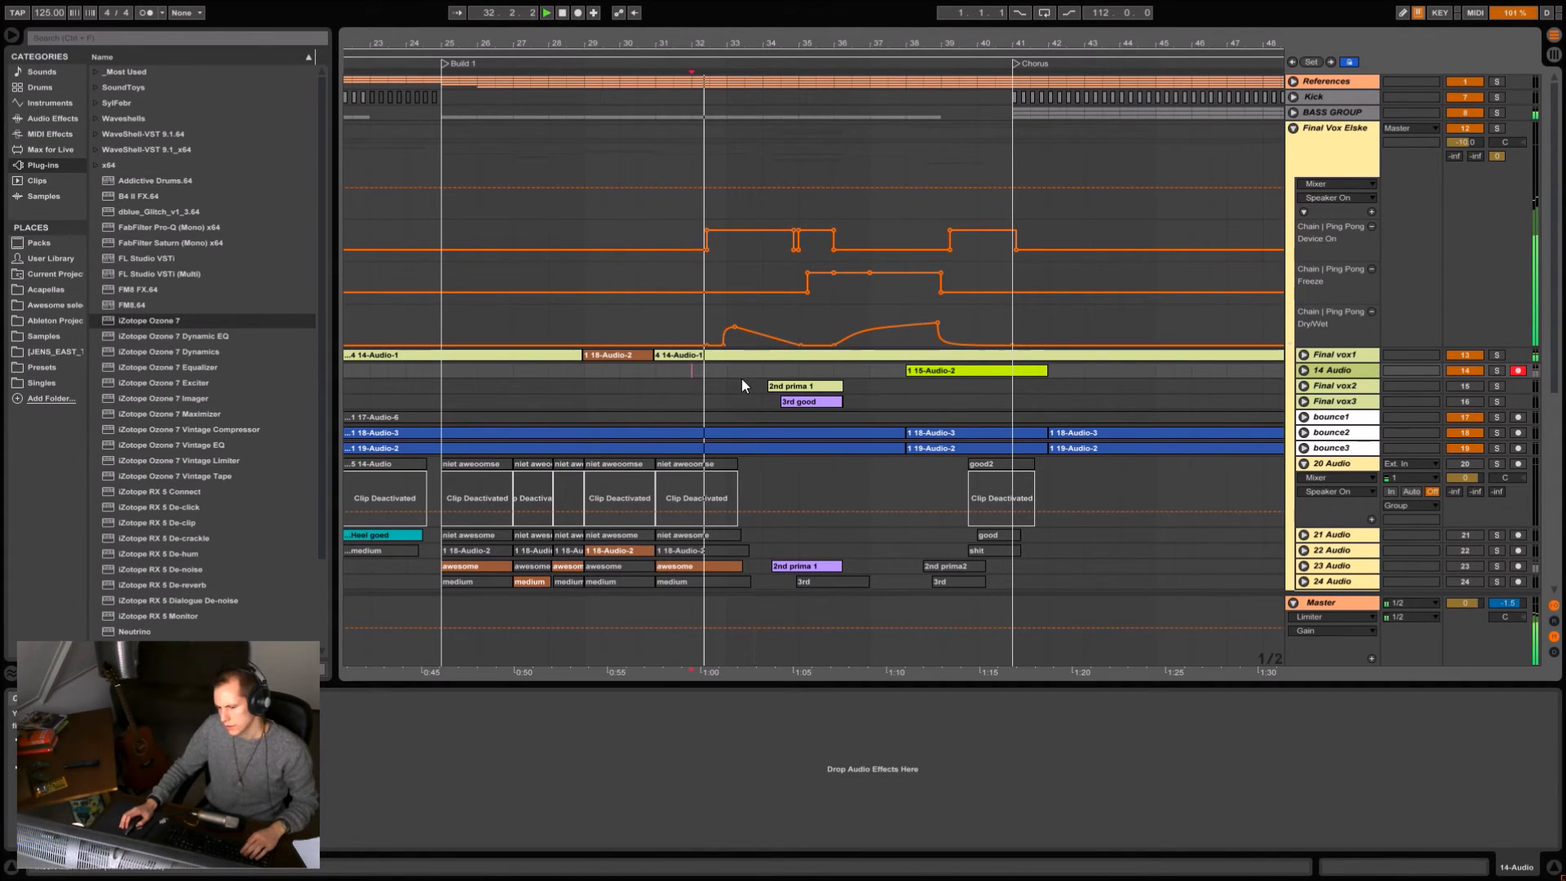
pyautogui.press('space')
pyautogui.click(657, 371)
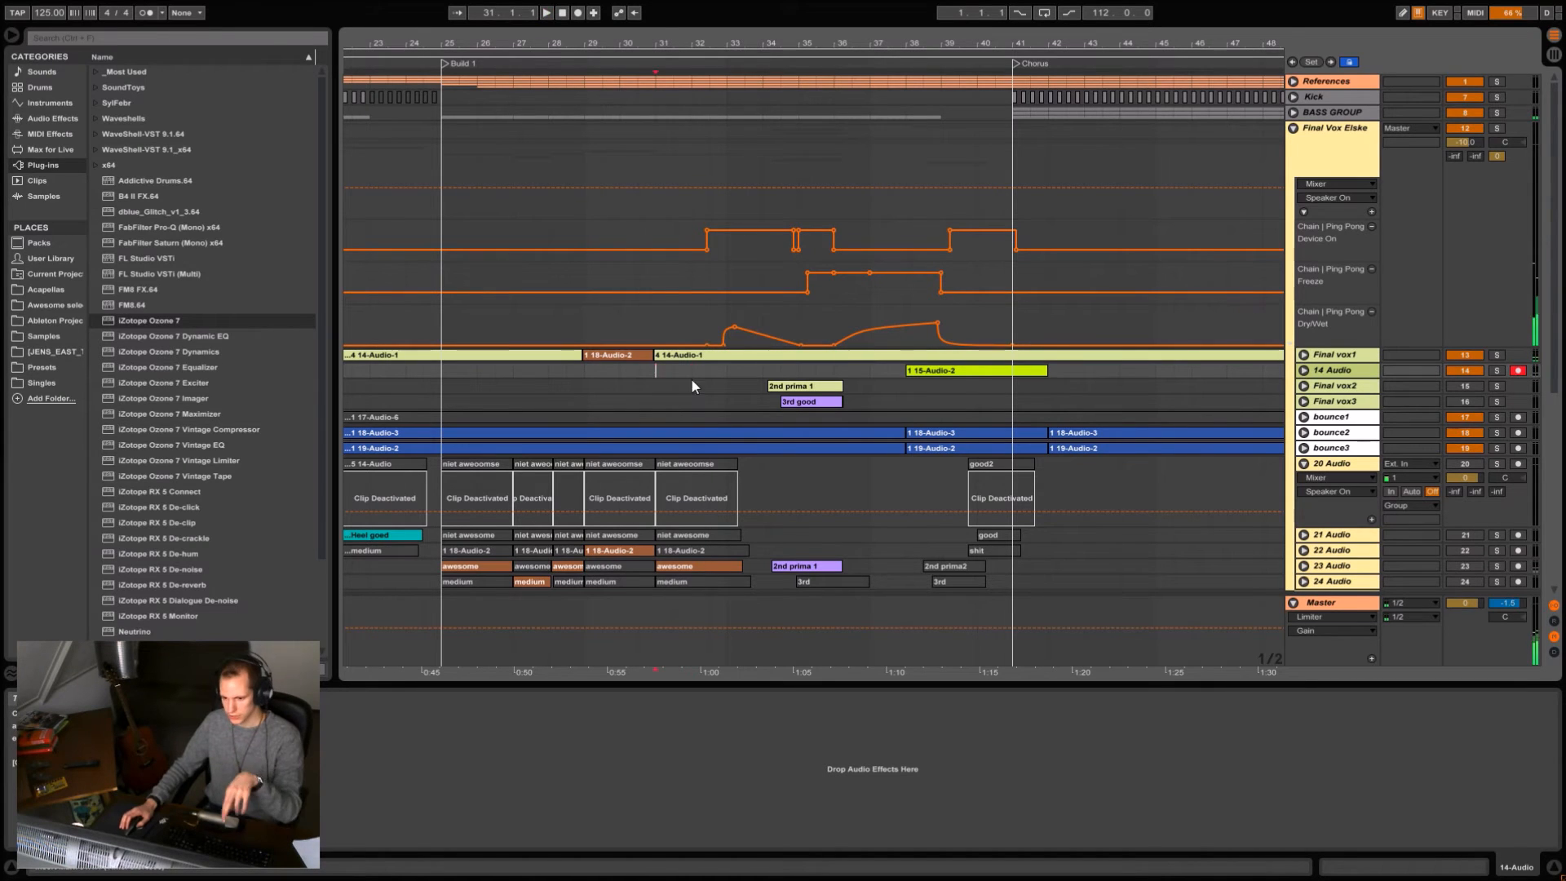
# Display the Final Vox Elske group's effects, play Build 1 from bar 32, stop, and set the play position to 34.3.
pyautogui.click(1345, 144)
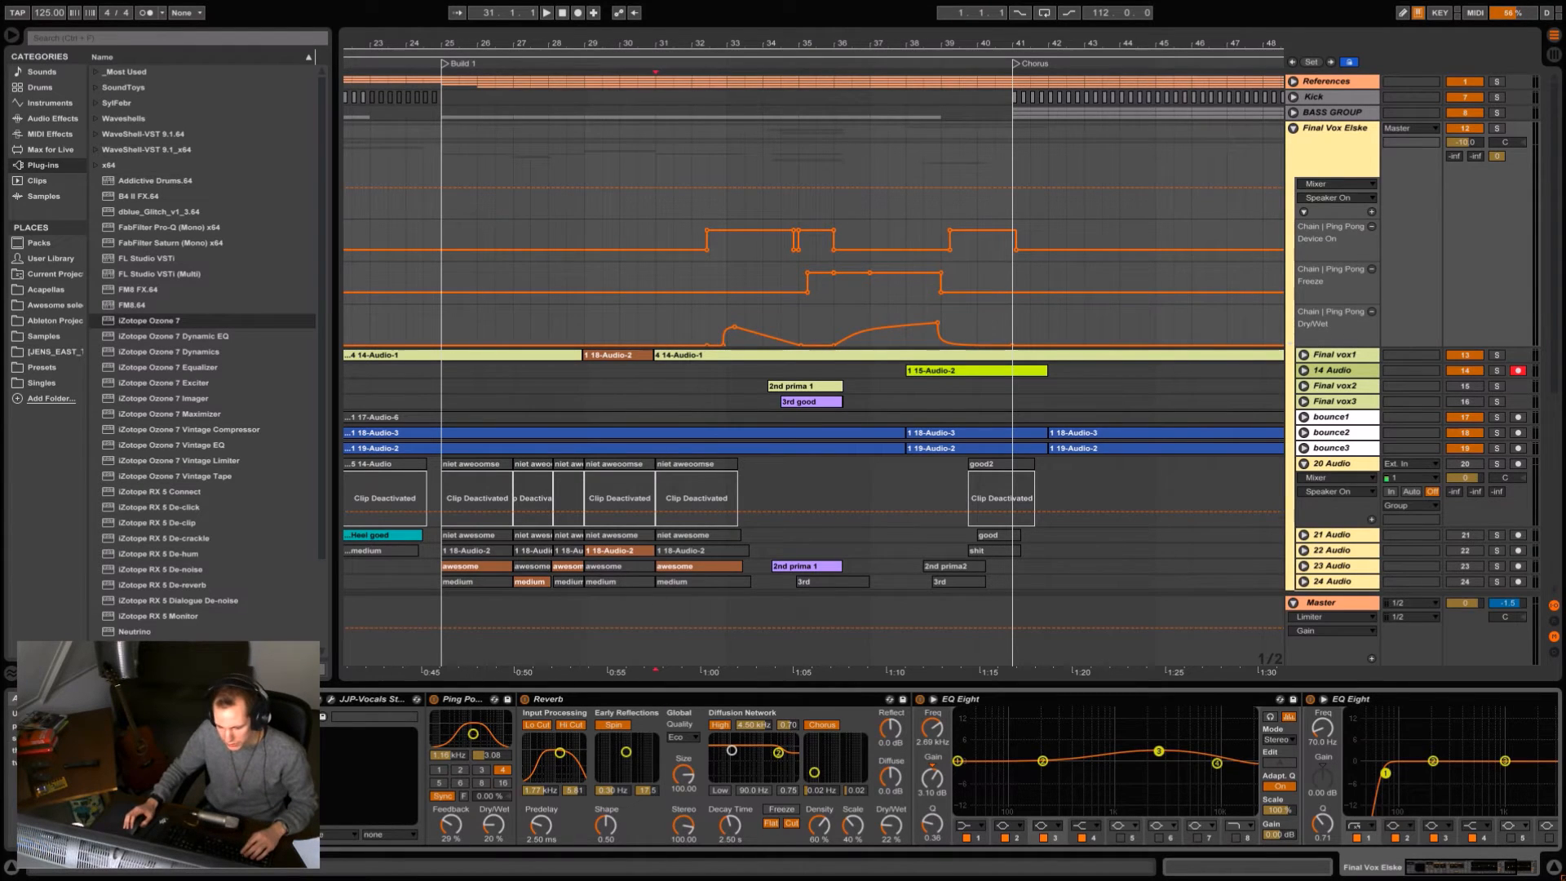
pyautogui.scroll(3, 760, 324)
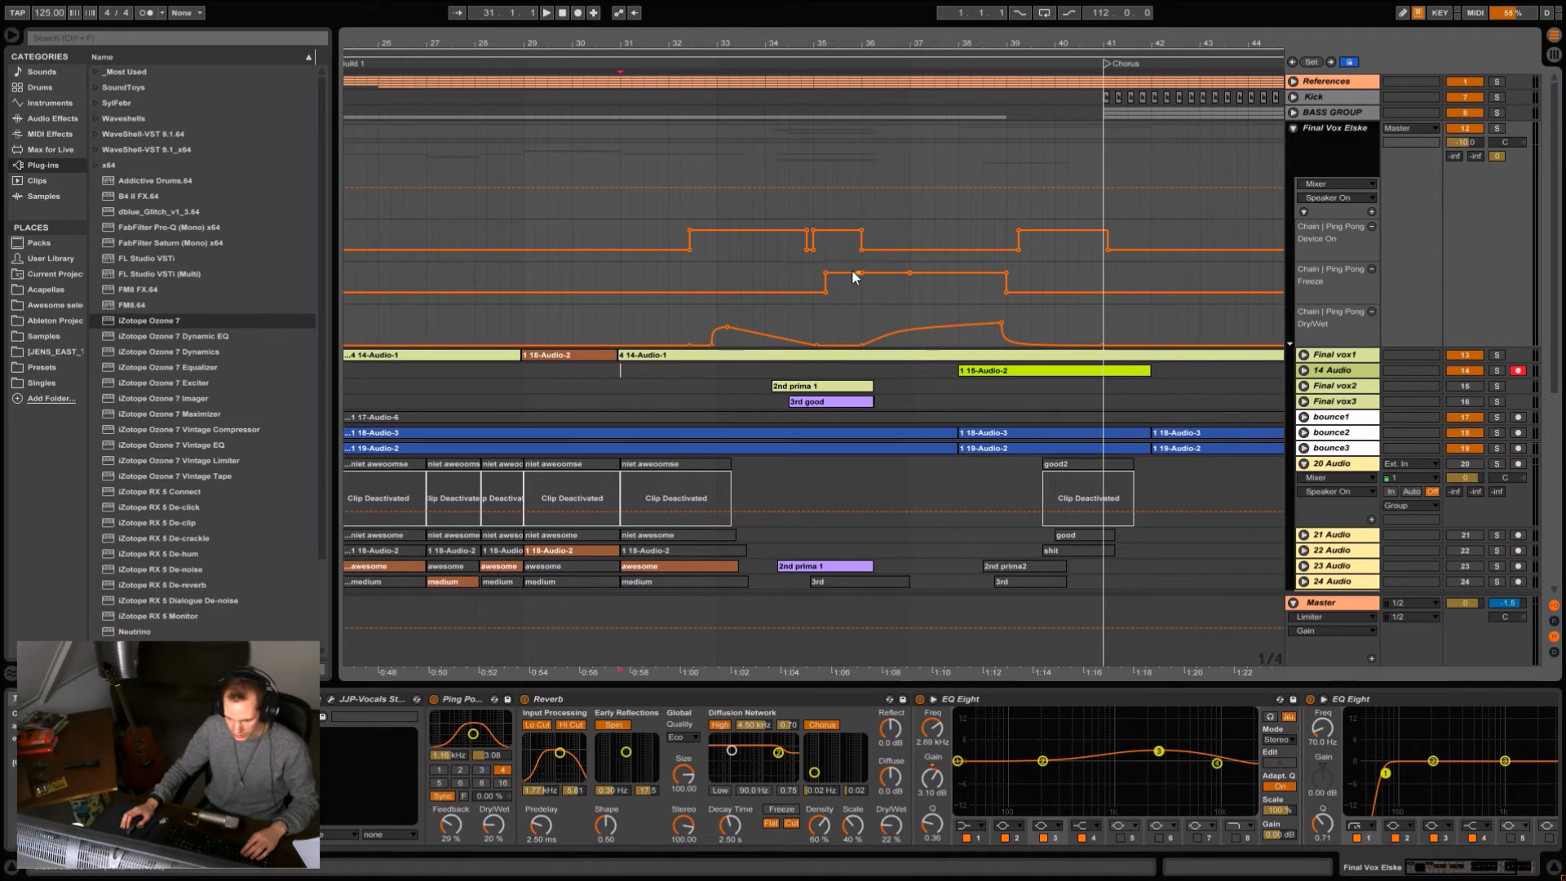
pyautogui.click(669, 277)
pyautogui.press('space')
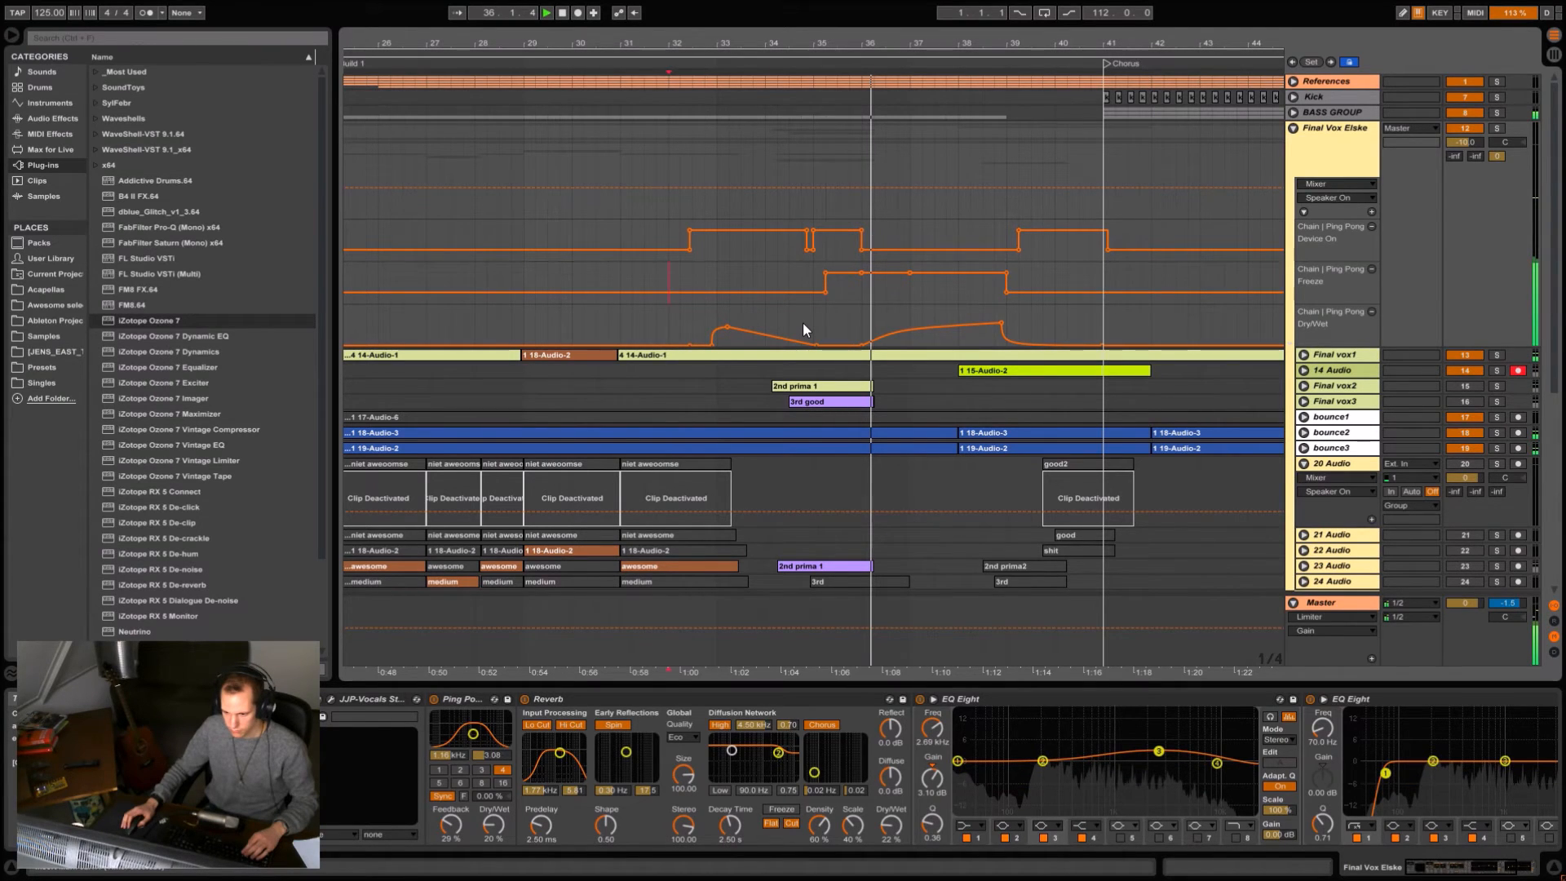
pyautogui.scroll(-2, 803, 330)
pyautogui.click(717, 371)
pyautogui.press('space')
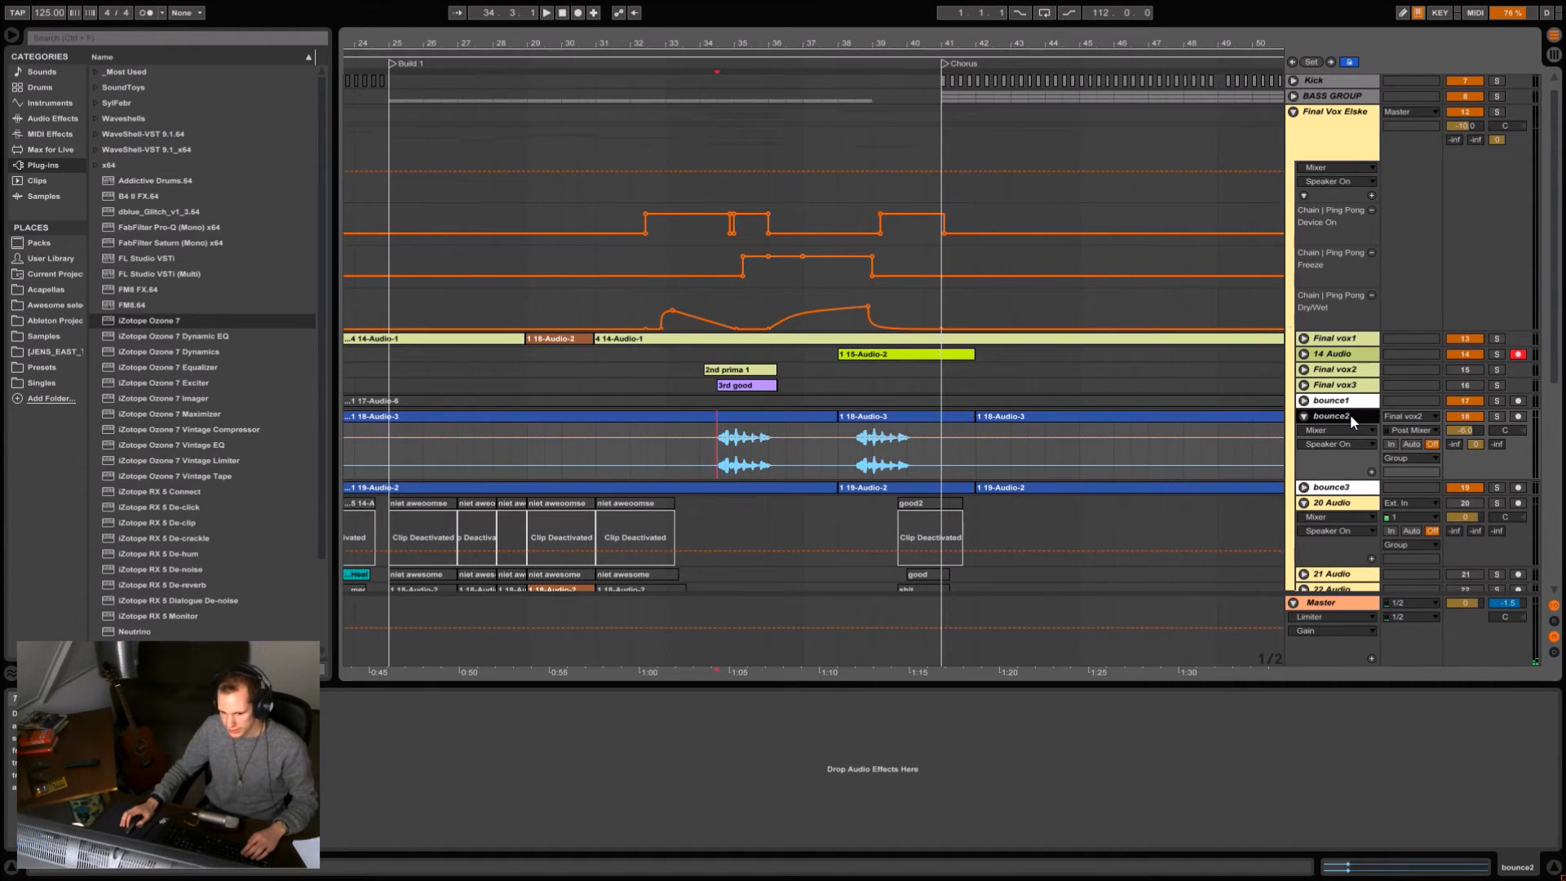
# Unfold the bounce2 track, solo it, play its first vocal phrase from 34.3 and stop.
pyautogui.click(1348, 416)
pyautogui.click(1497, 416)
pyautogui.press('space')
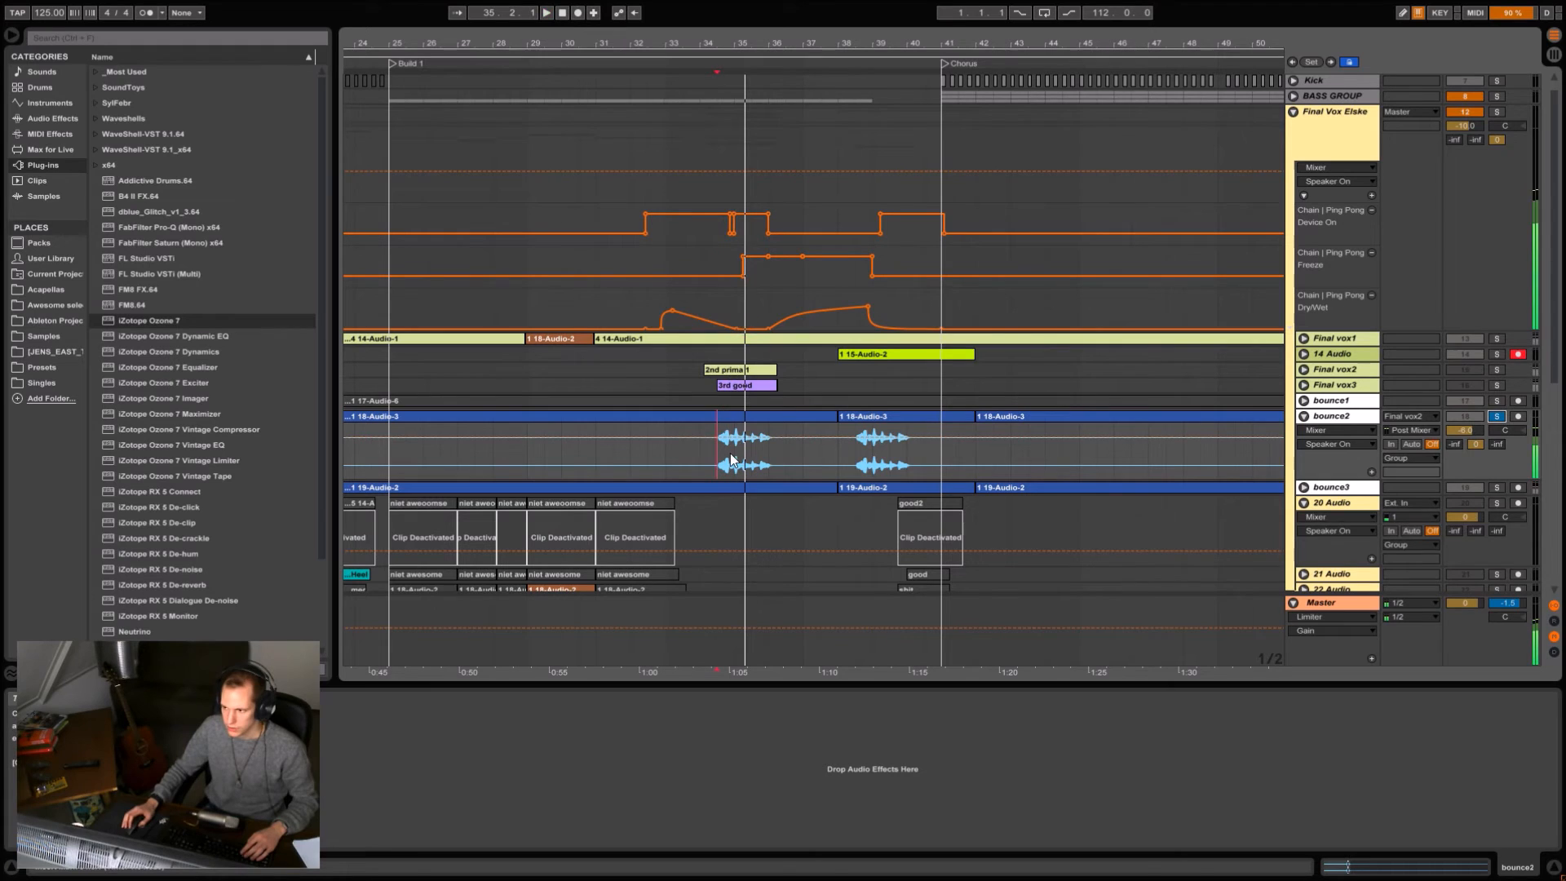
pyautogui.press('space')
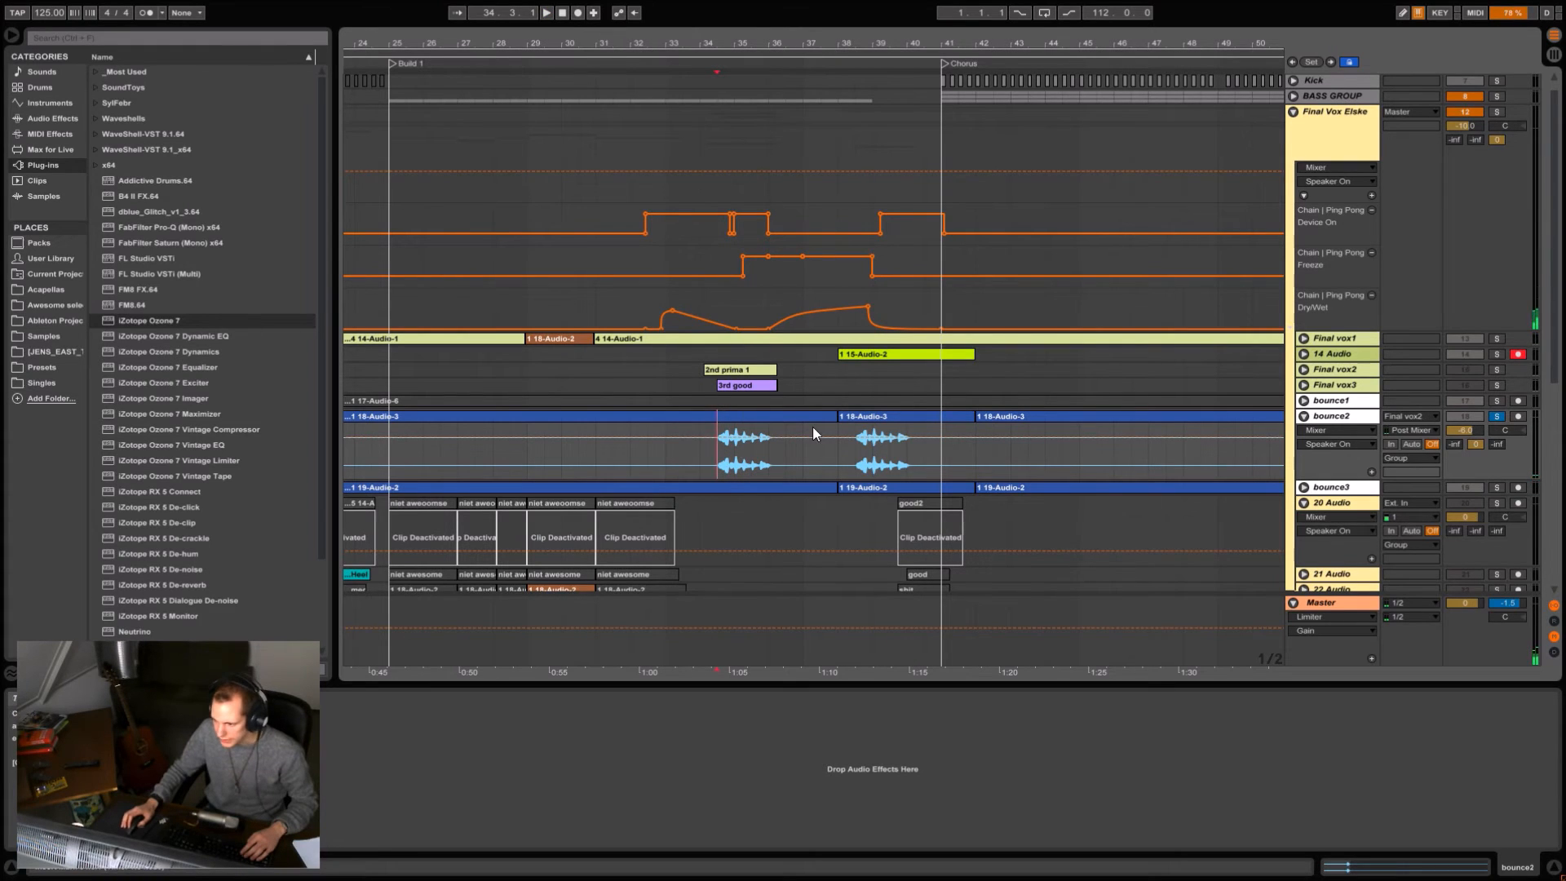
# Unfold the bounce3 track, solo it, listen to its phrase around bar 35 and stop.
pyautogui.moveTo(786, 38); pyautogui.dragTo(827, 114)
pyautogui.scroll(-1, 1367, 428)
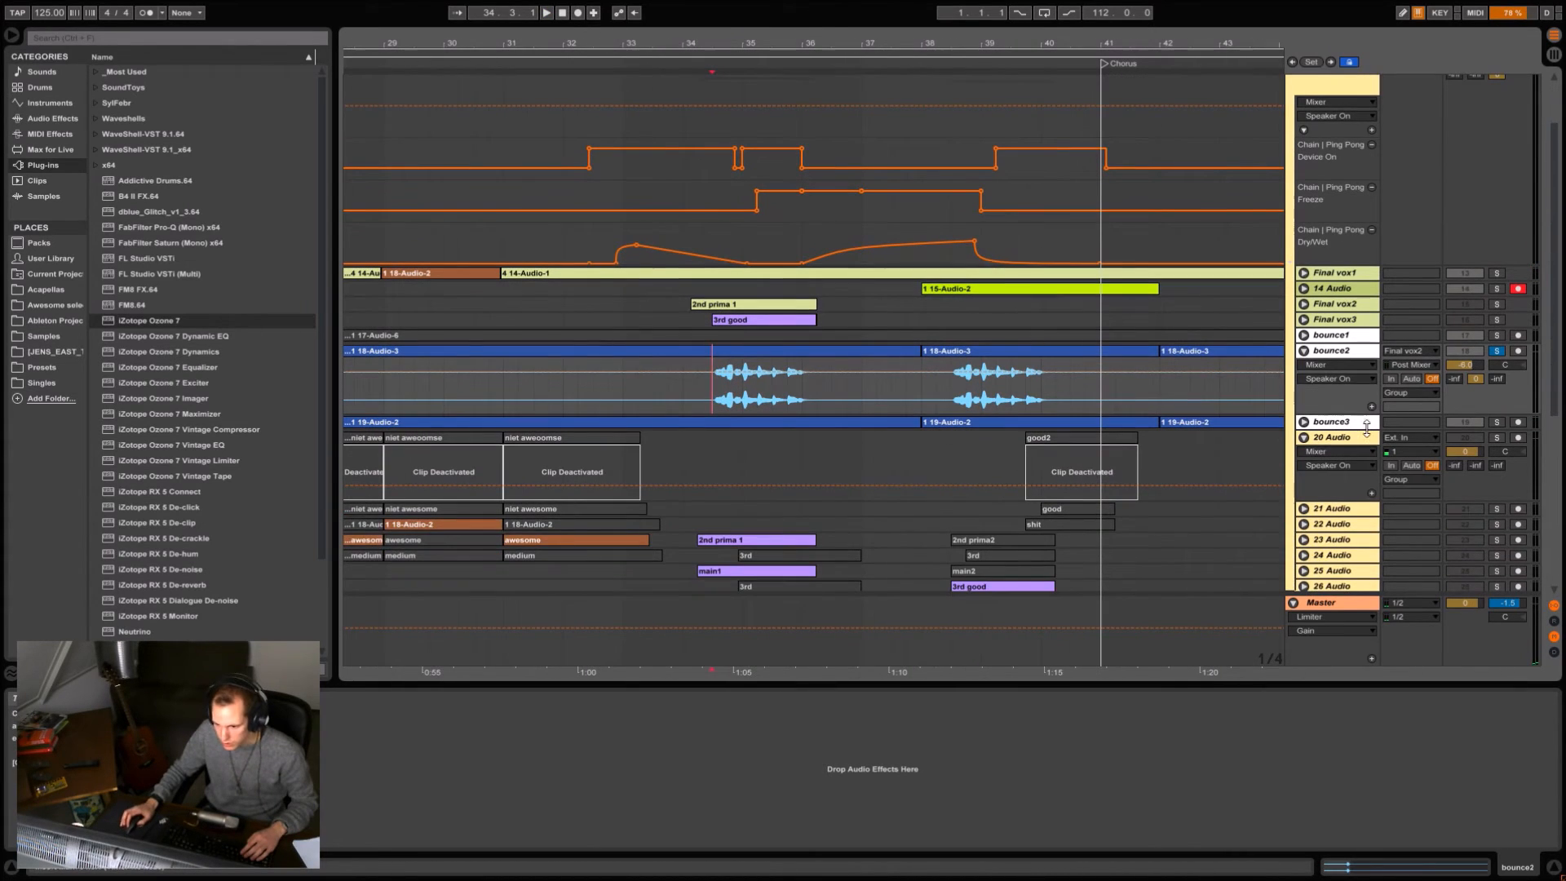
pyautogui.click(1303, 423)
pyautogui.click(1497, 422)
pyautogui.press('space')
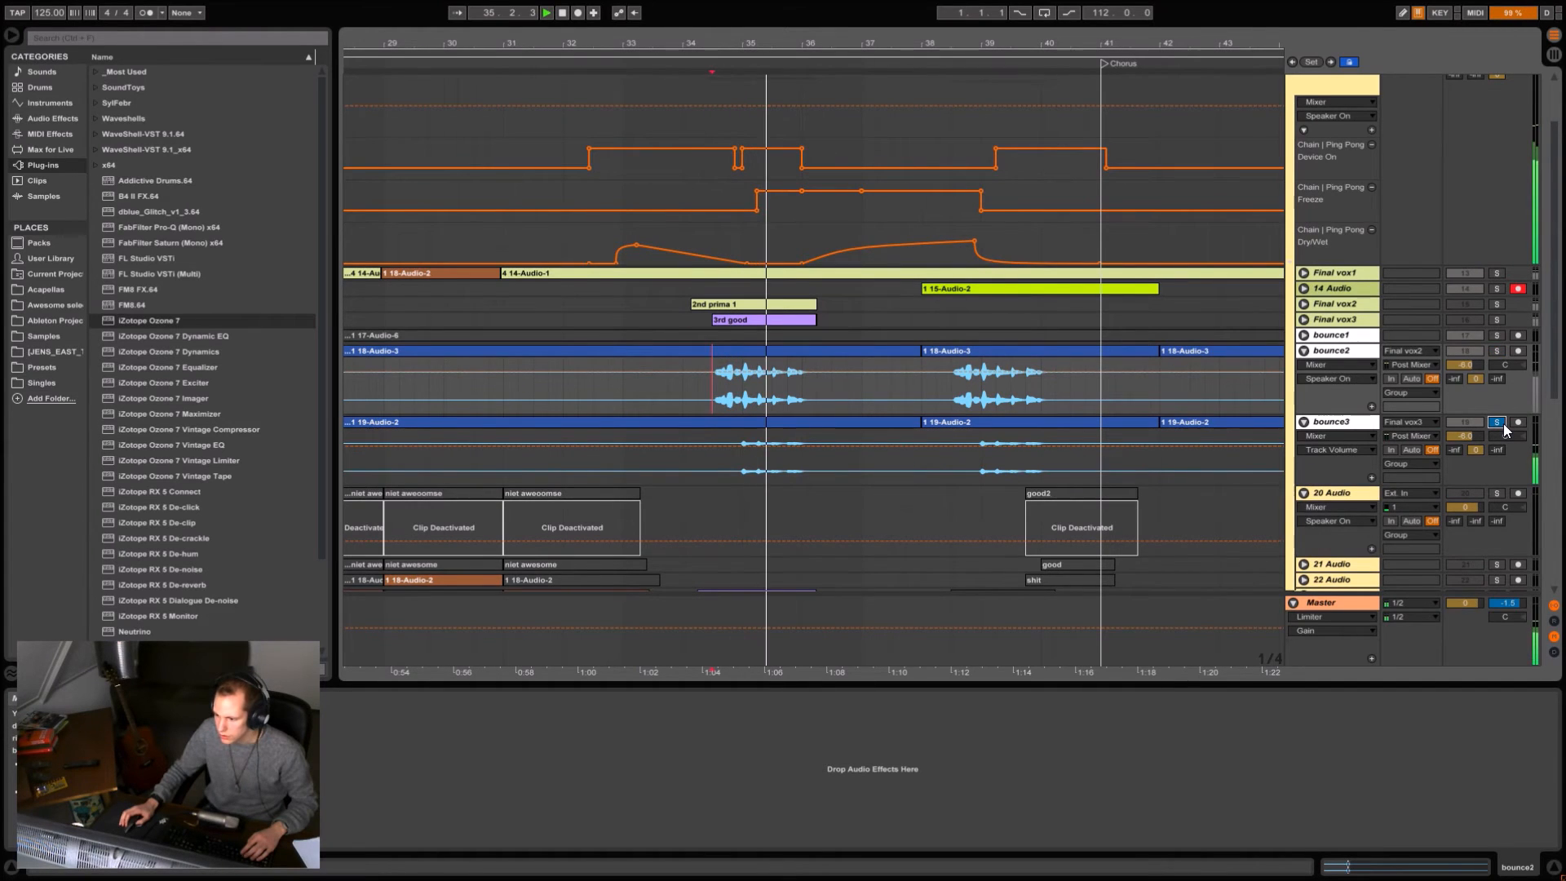
pyautogui.click(742, 470)
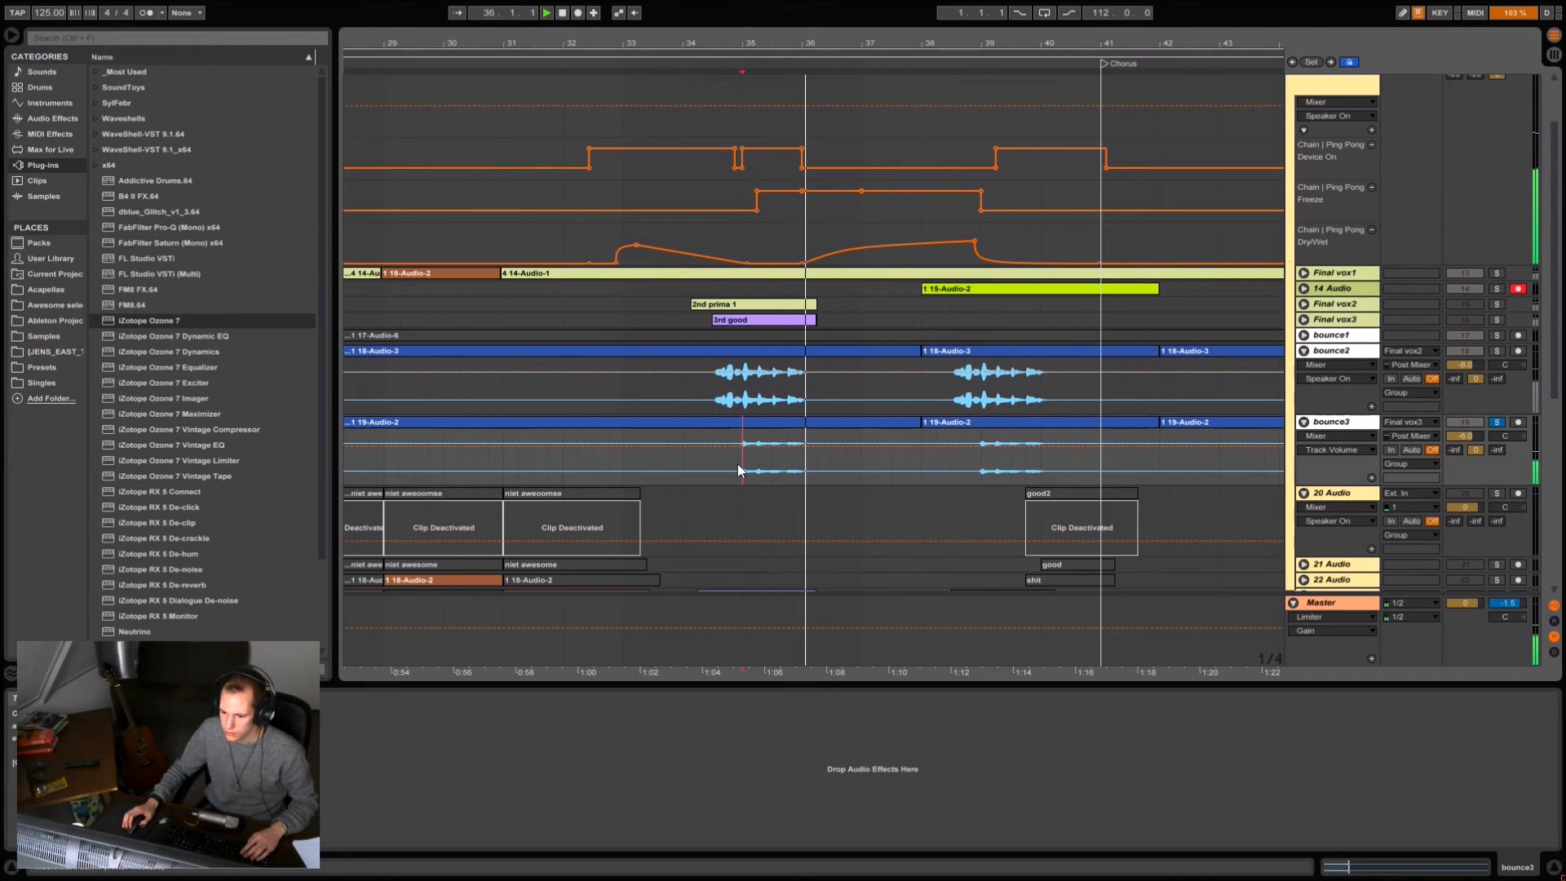
pyautogui.press('space')
# Solo bounce2 again, replay its Build 1 phrase from 34.3 and stop.
pyautogui.click(712, 393)
pyautogui.click(1497, 351)
pyautogui.press('space')
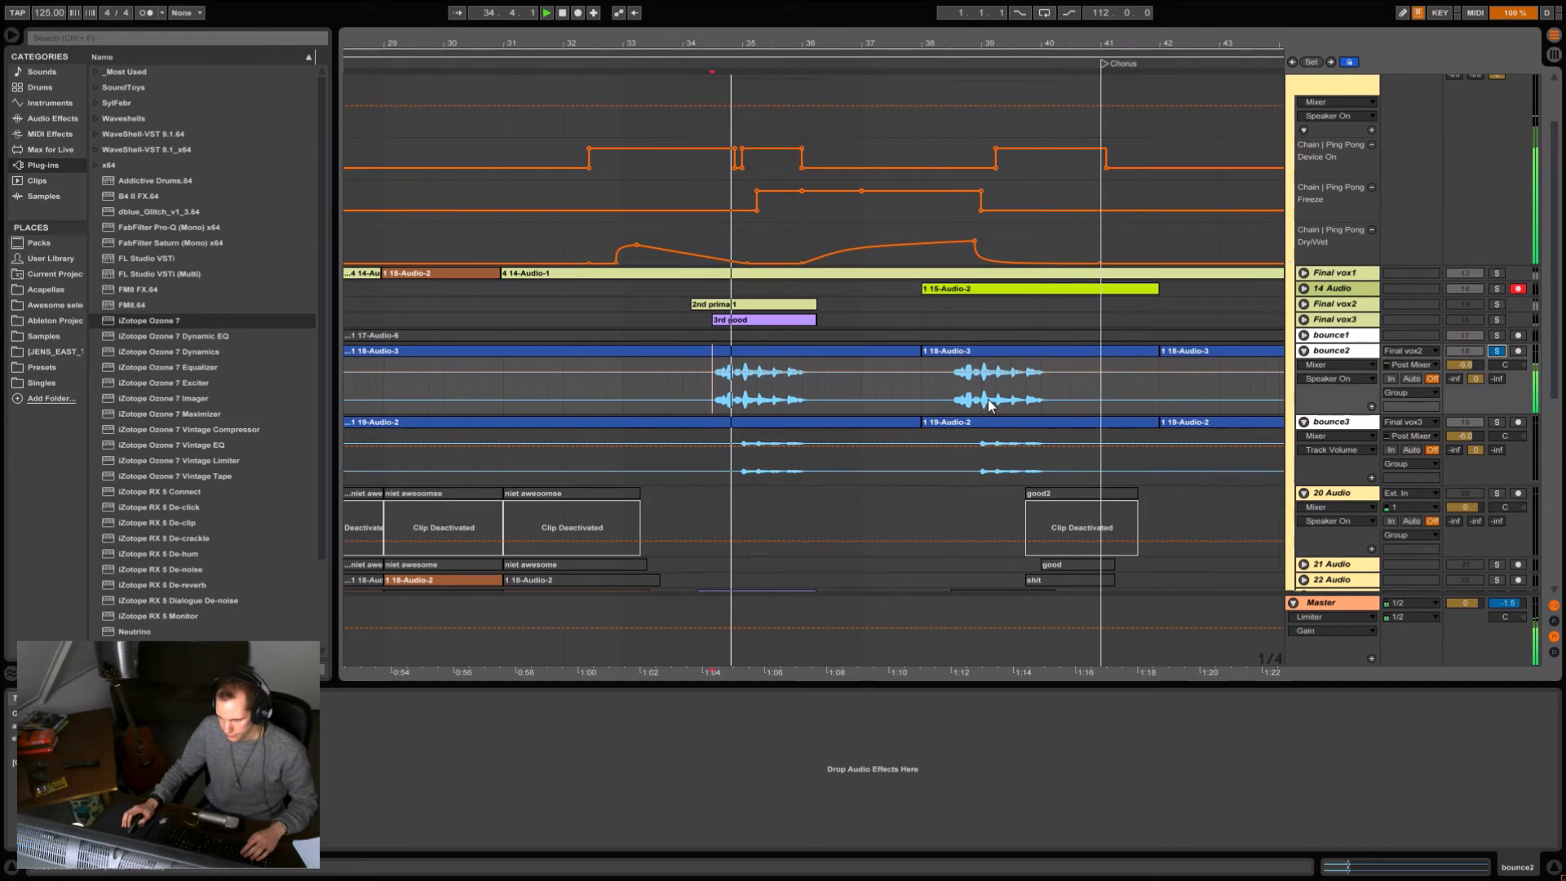
pyautogui.scroll(-3, 819, 392)
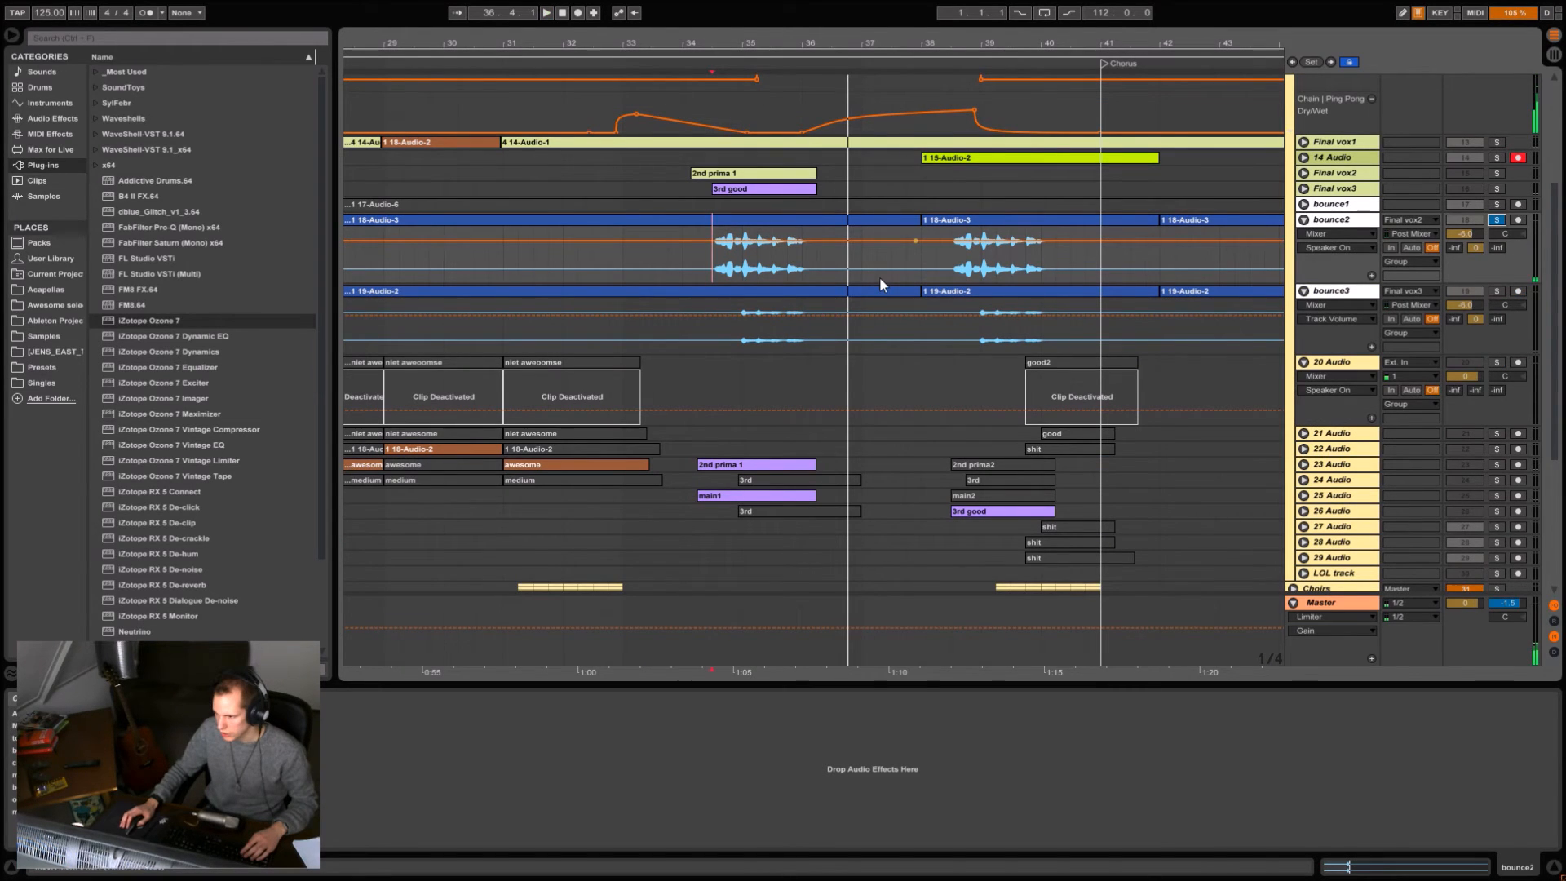
# Solo the whole Final Vox Elske group, play the combined vocals from 34.3 and stop.
pyautogui.scroll(5, 879, 276)
pyautogui.press('space')
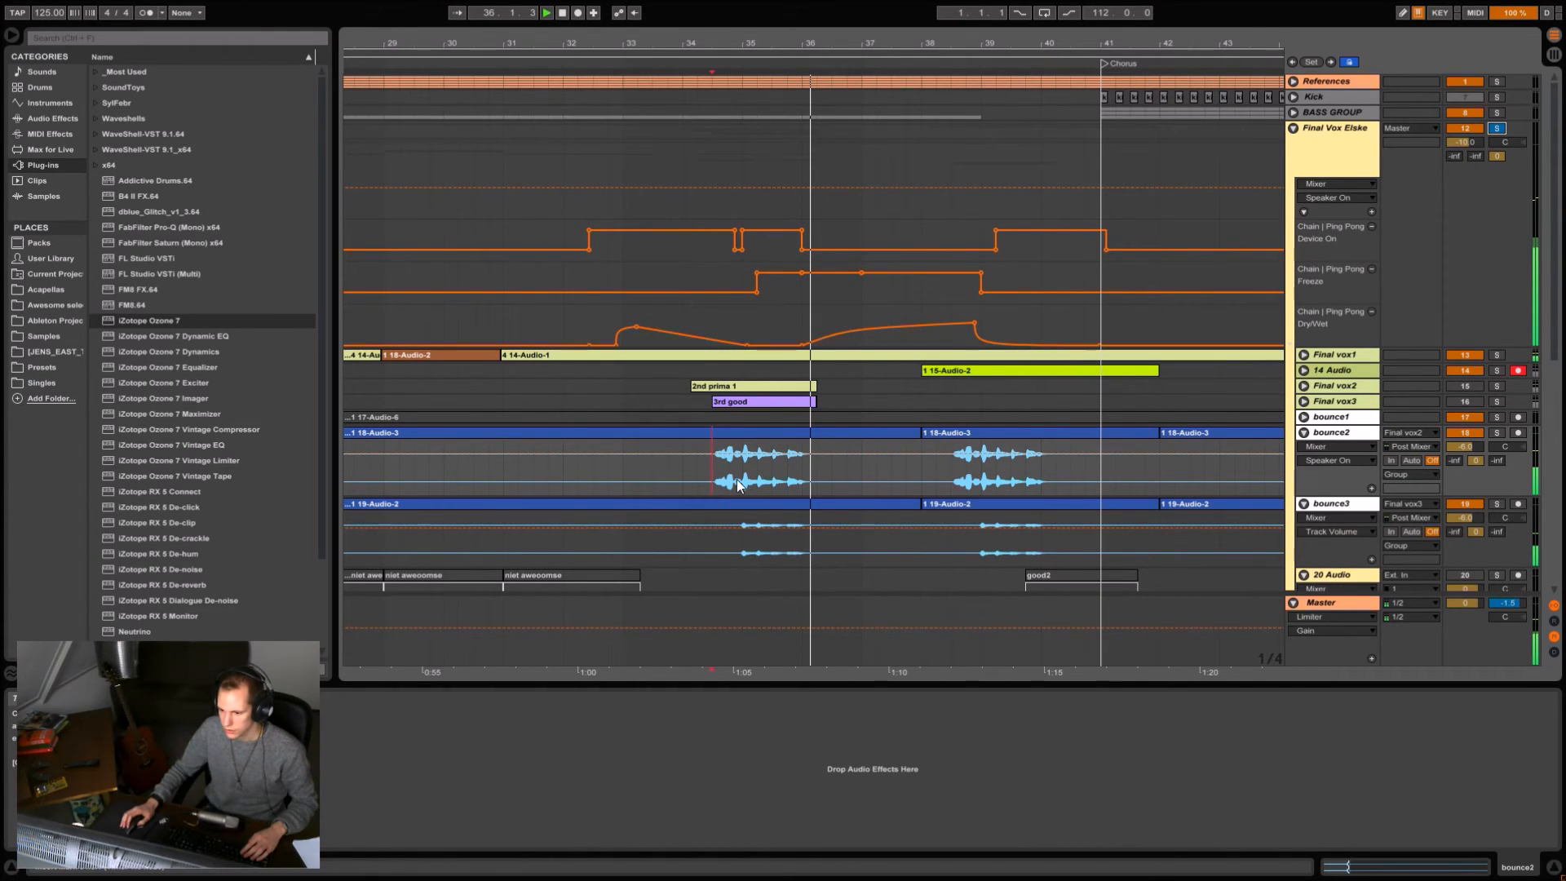
pyautogui.moveTo(742, 44); pyautogui.dragTo(675, 4)
pyautogui.press('space')
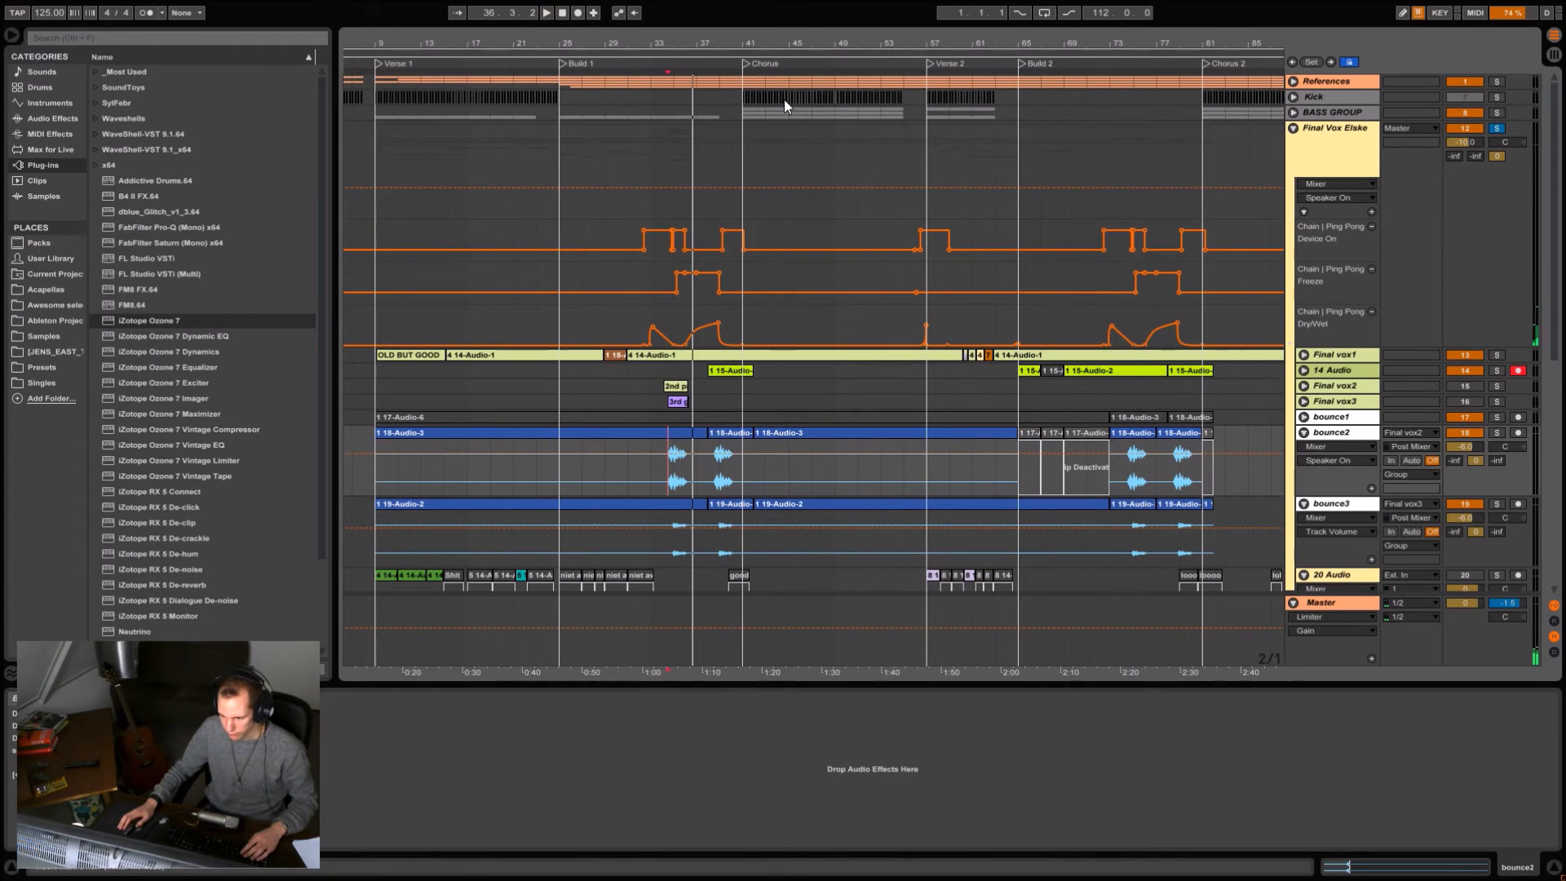
# Look over the remaining vocal takes, and fold bounce3, bounce2, 20 Audio and the Final Vox Elske group.
pyautogui.scroll(-3, 996, 290)
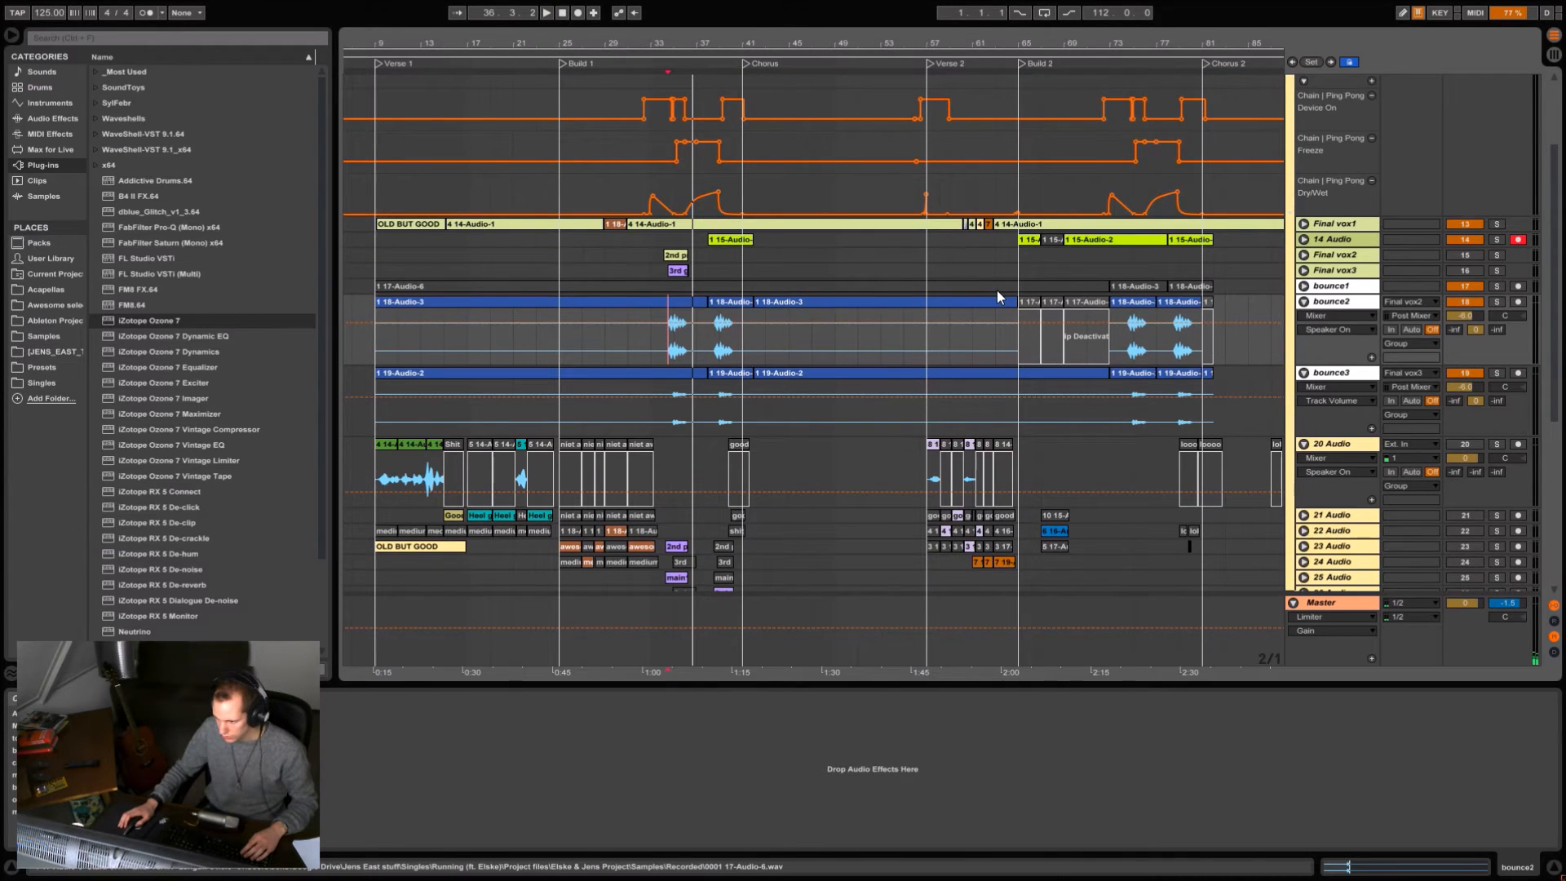
pyautogui.scroll(-2, 996, 291)
pyautogui.scroll(-2, 1200, 346)
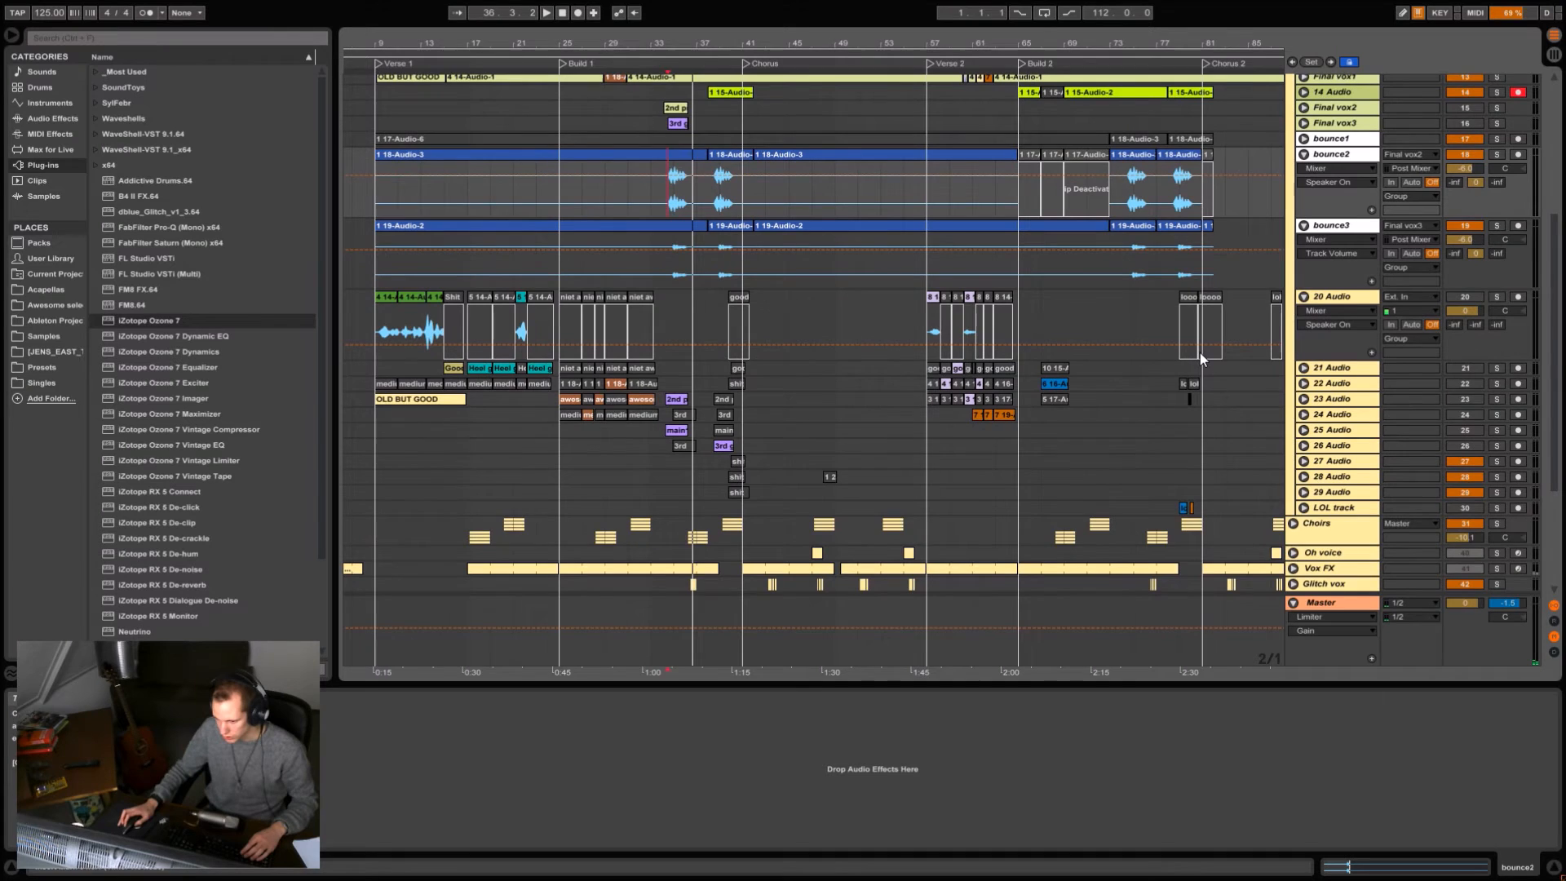
pyautogui.scroll(3, 1201, 355)
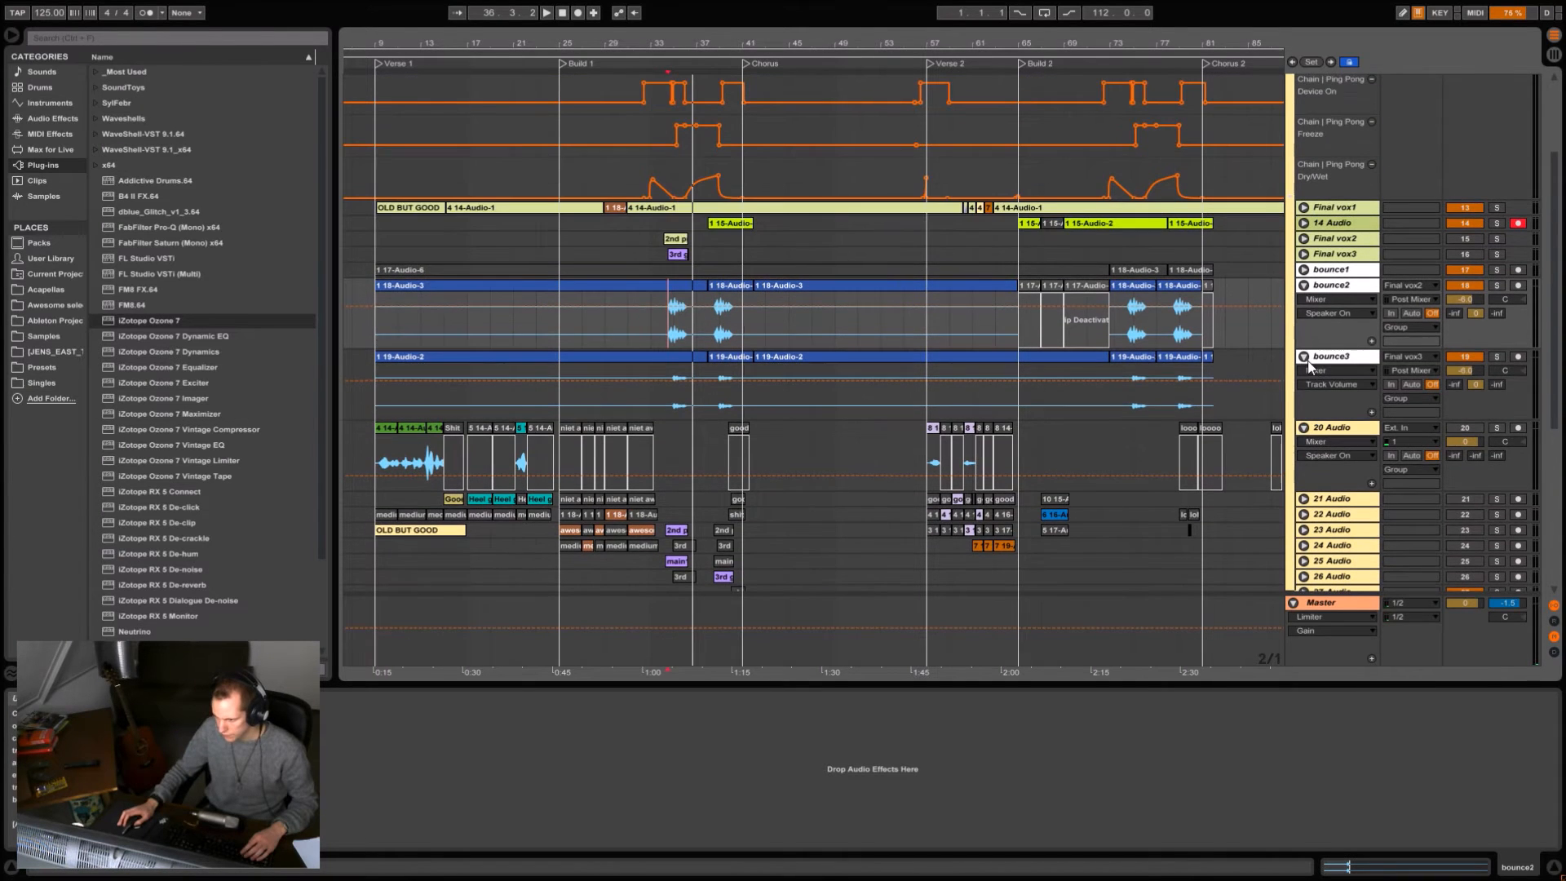
pyautogui.click(1304, 356)
pyautogui.click(1304, 285)
pyautogui.scroll(3, 1256, 309)
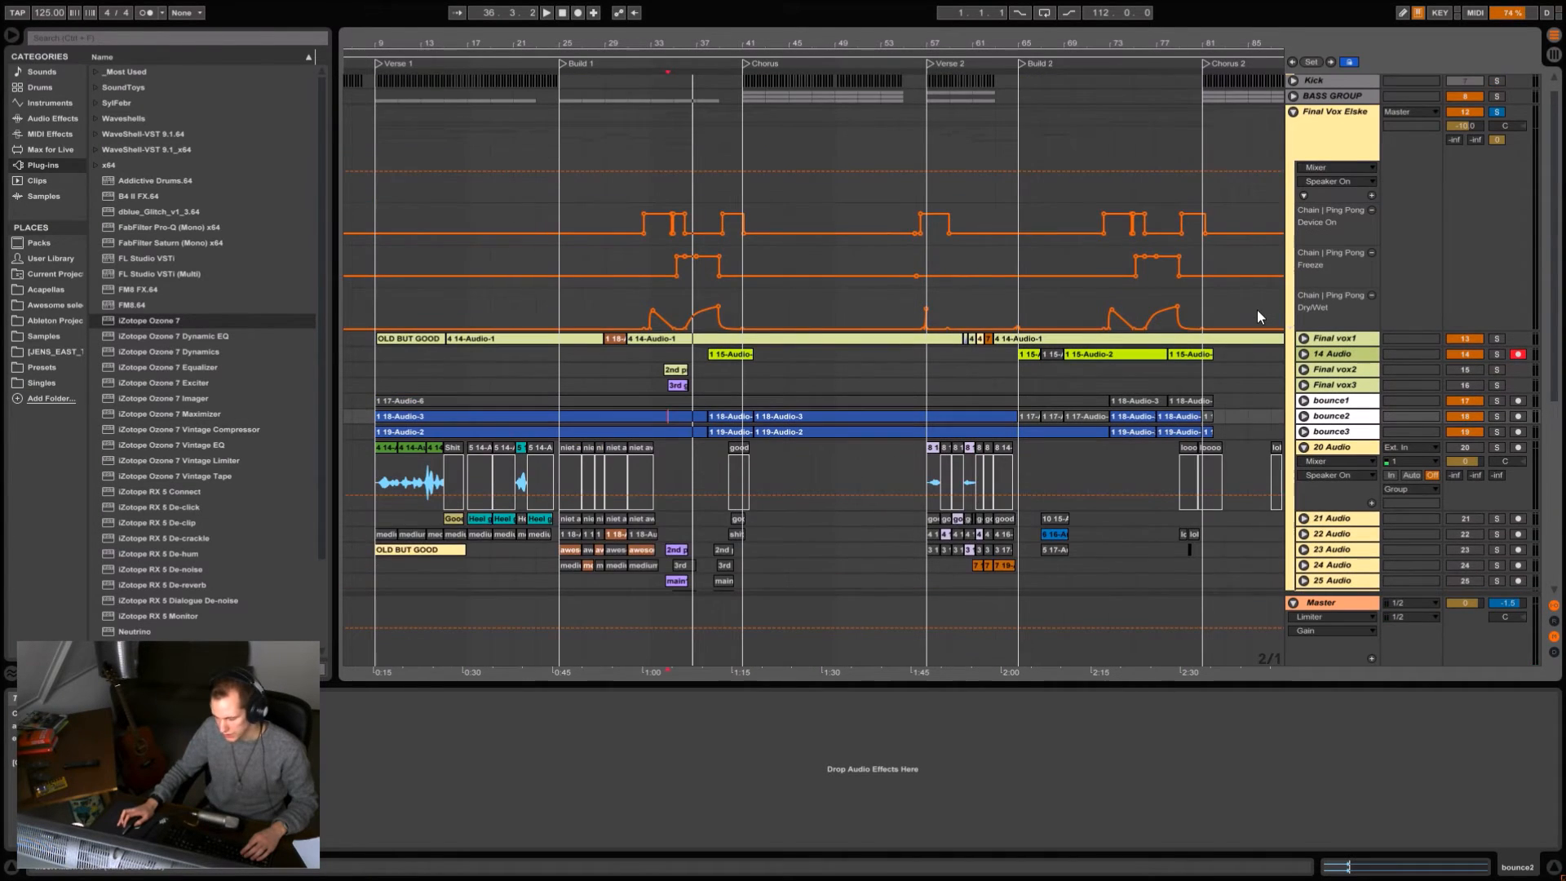
pyautogui.click(1304, 463)
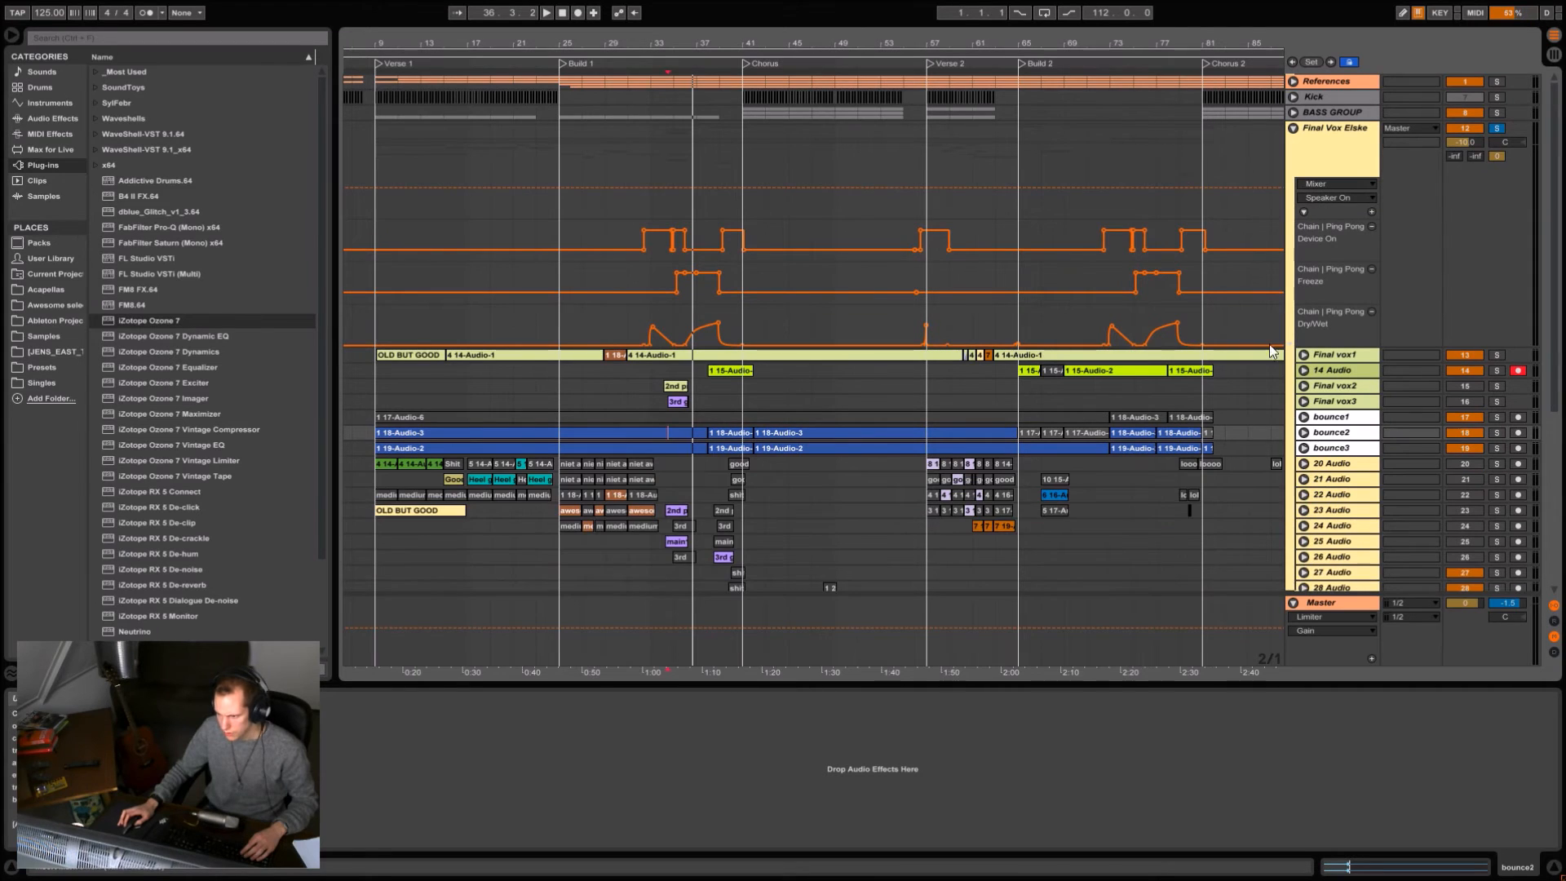
pyautogui.click(1292, 128)
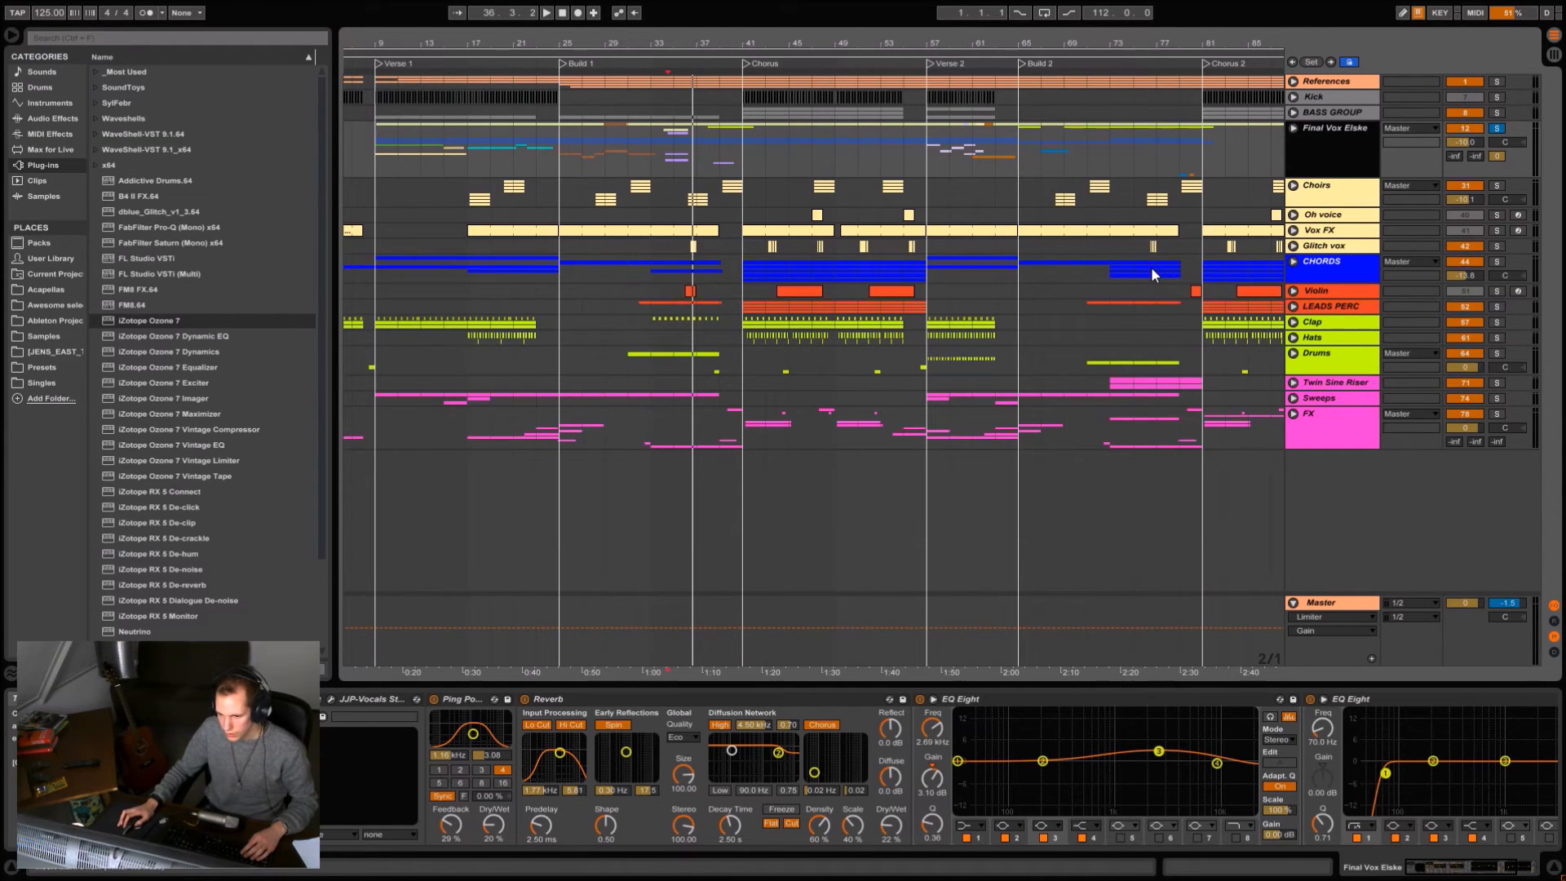
# Unfold the Choirs group, solo it, play its first choir clips from the start of the intro and stop.
pyautogui.click(1307, 187)
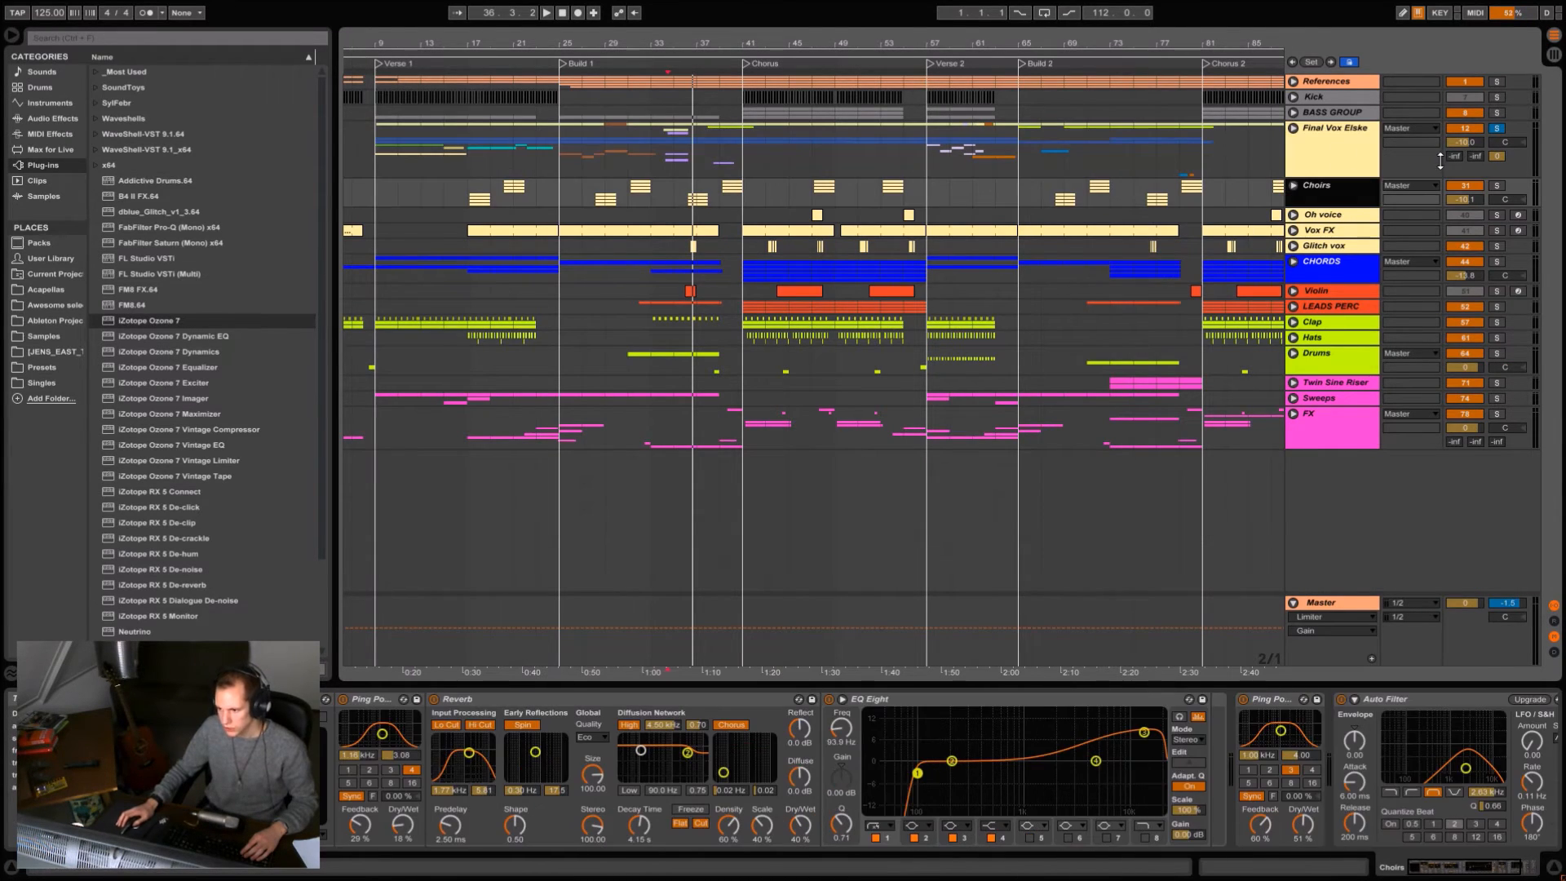
pyautogui.click(1293, 186)
pyautogui.moveTo(473, 40); pyautogui.dragTo(560, 159)
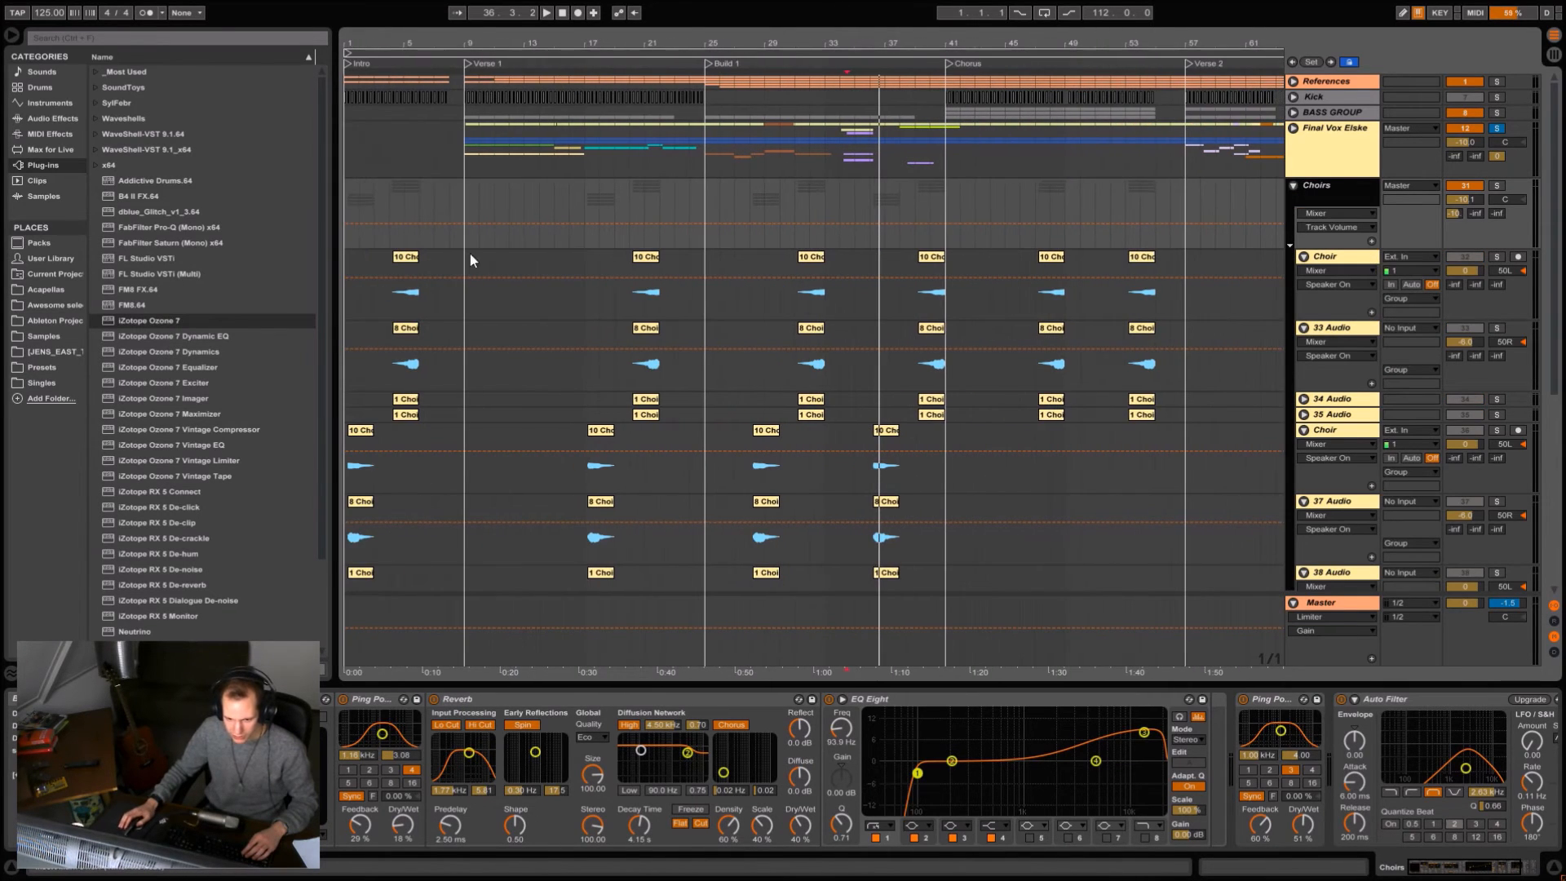
pyautogui.click(351, 461)
pyautogui.click(1496, 185)
pyautogui.press('space')
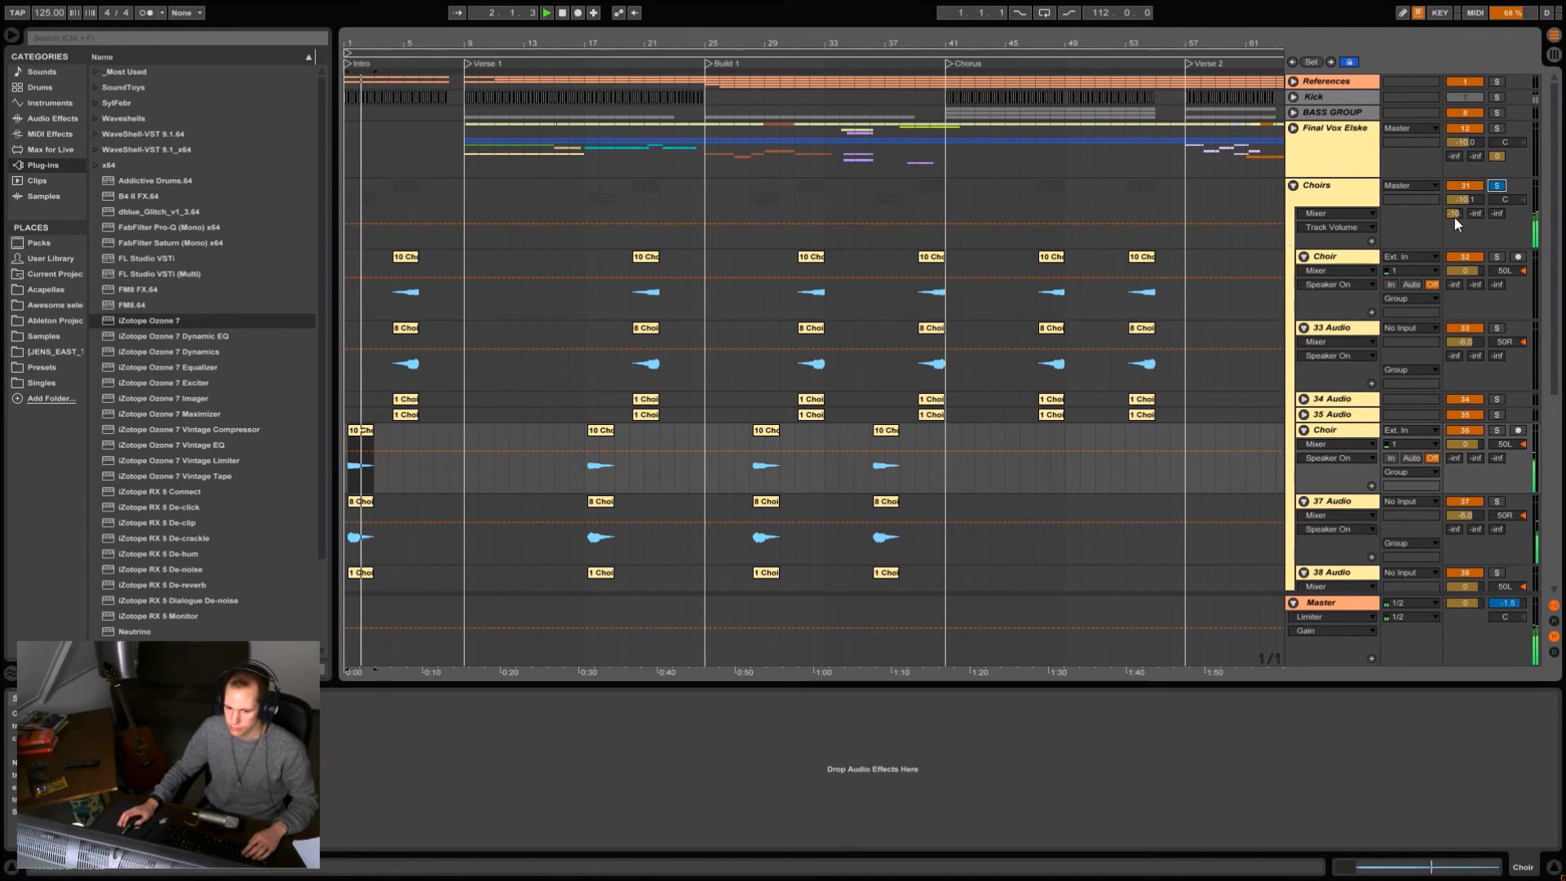
# Unsolo the Choirs group and play the intro from bar 1 with the other tracks.
pyautogui.moveTo(360, 37); pyautogui.dragTo(359, 124)
pyautogui.click(1497, 185)
pyautogui.press('space')
pyautogui.press('space')
pyautogui.click(346, 317)
pyautogui.press('space')
pyautogui.press('space')
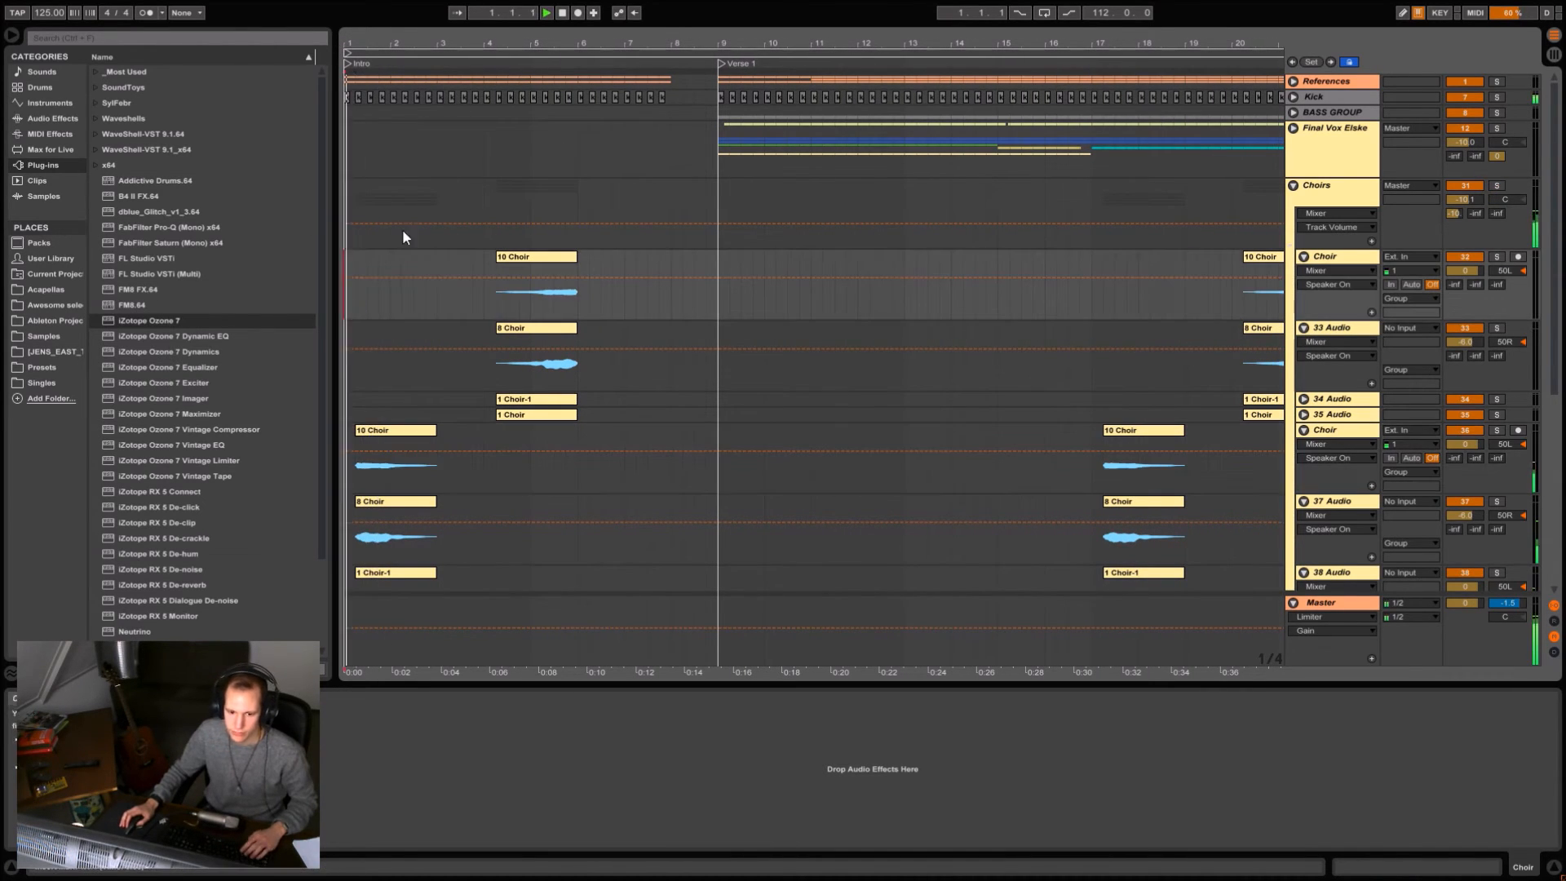
# Follow the stacked choir clips on the Choirs tracks while the intro plays, and stop playback after bar 6.
pyautogui.moveTo(378, 40)
pyautogui.mouseDown()
pyautogui.moveTo(377, 118)
pyautogui.moveTo(377, 104)
pyautogui.mouseUp()
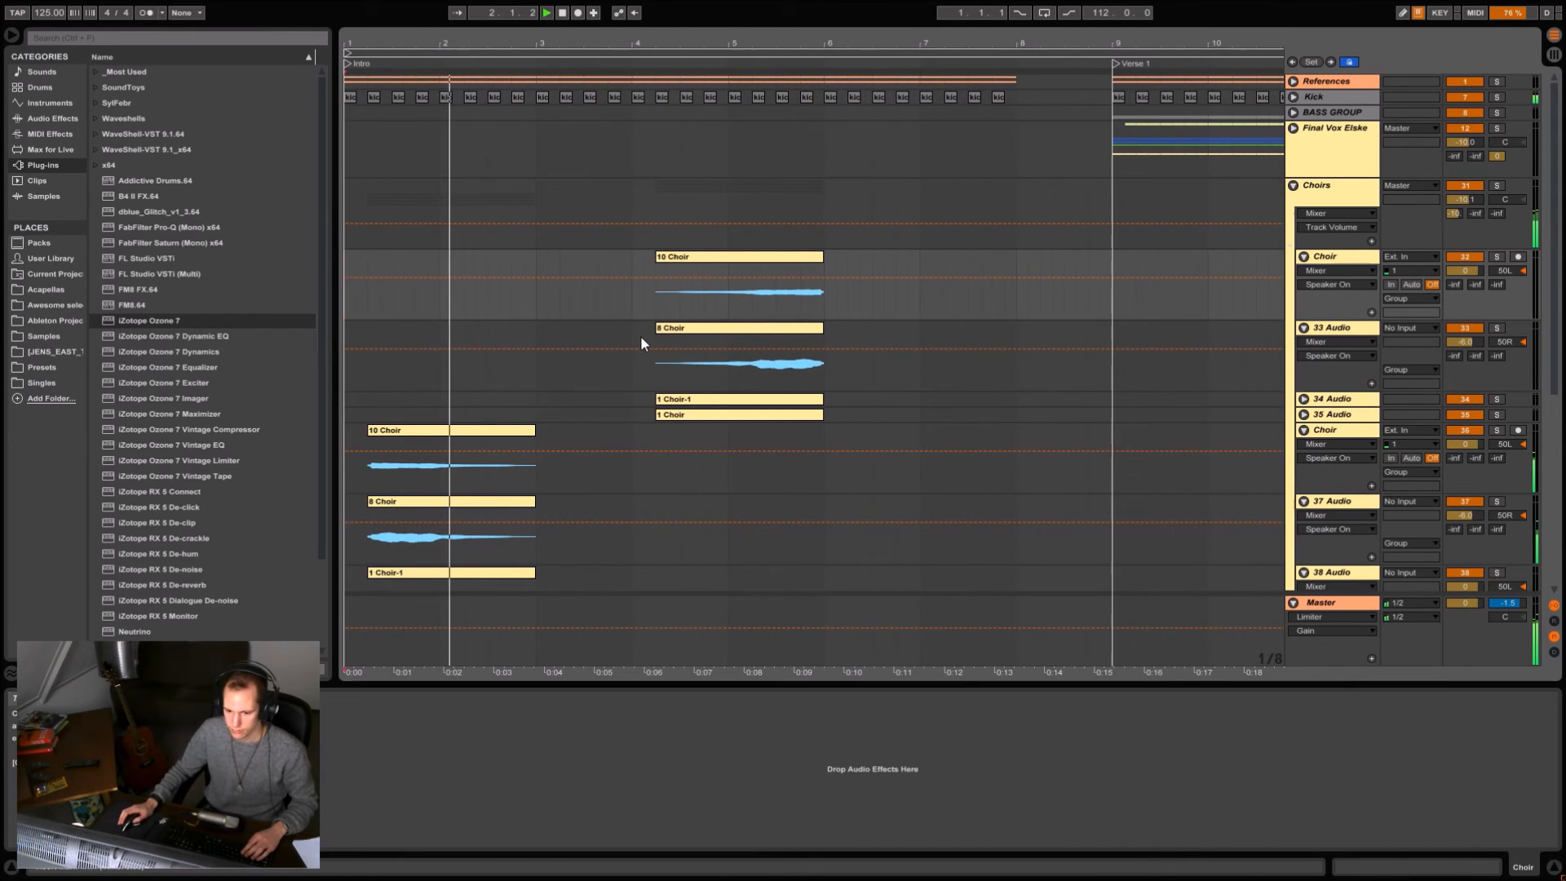
pyautogui.scroll(-3, 639, 335)
pyautogui.scroll(-3, 651, 331)
pyautogui.scroll(2, 697, 361)
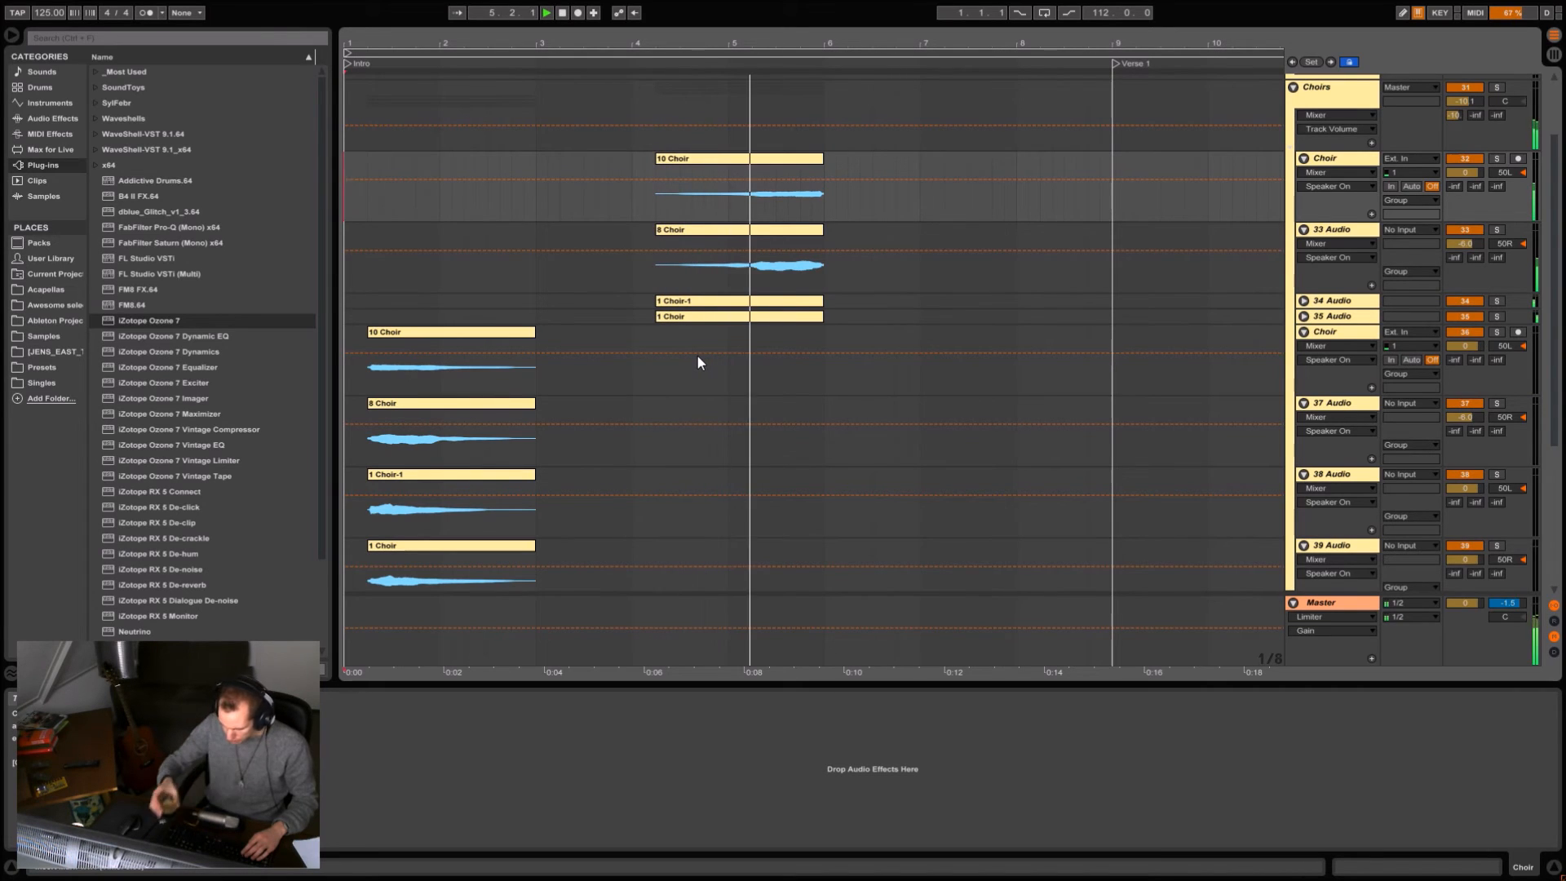
pyautogui.scroll(-1, 697, 361)
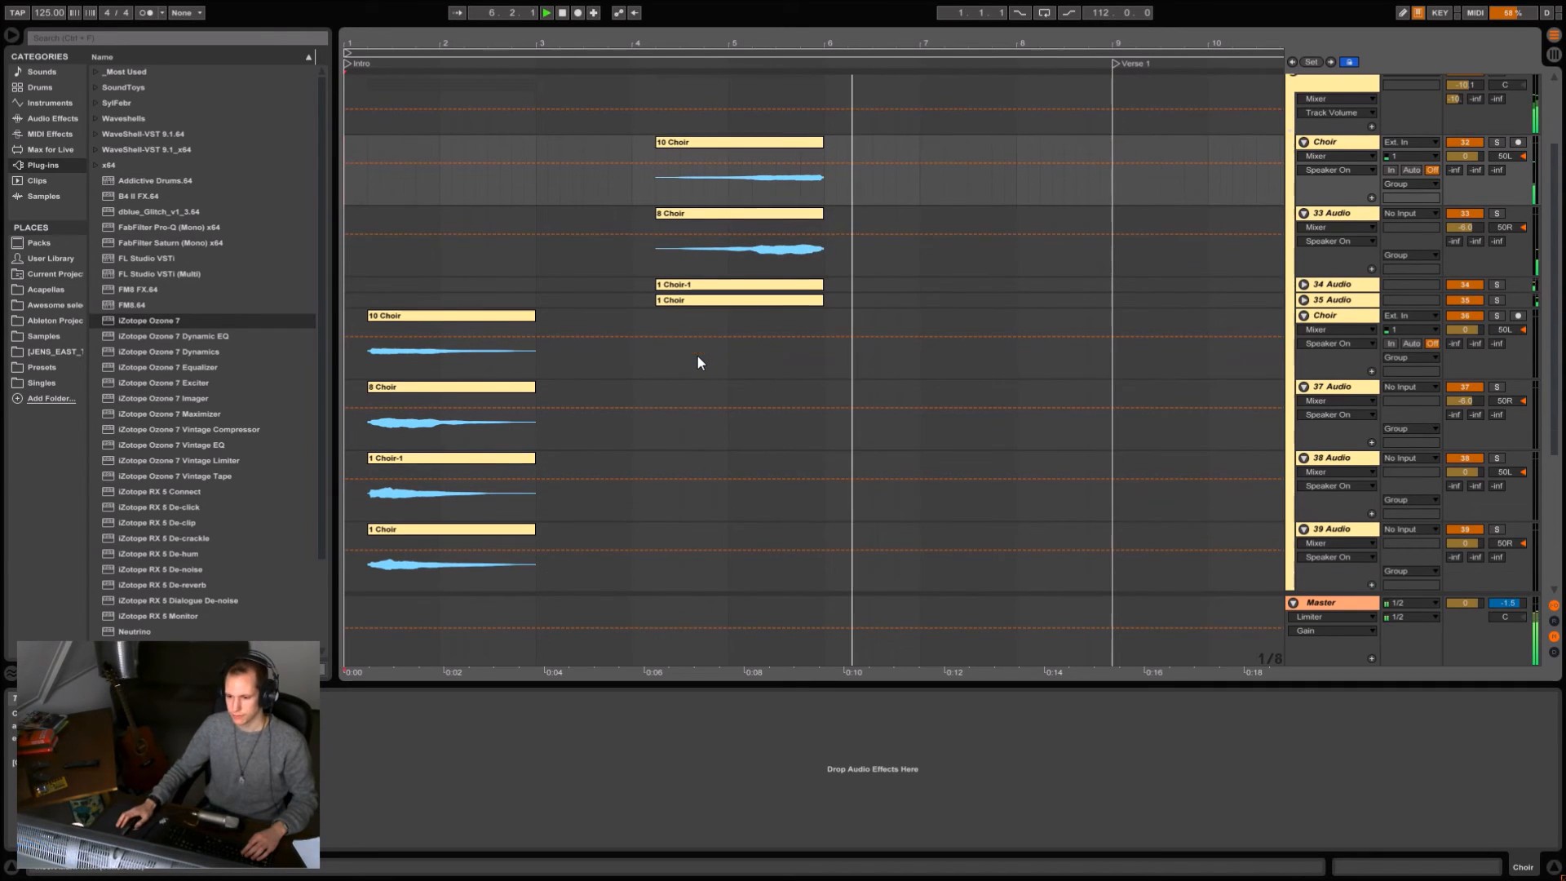
pyautogui.moveTo(542, 45); pyautogui.dragTo(541, 29)
pyautogui.press('space')
# Display the Choirs group's effects, group them into a rack, and switch the effects off and on.
pyautogui.scroll(-3, 486, 383)
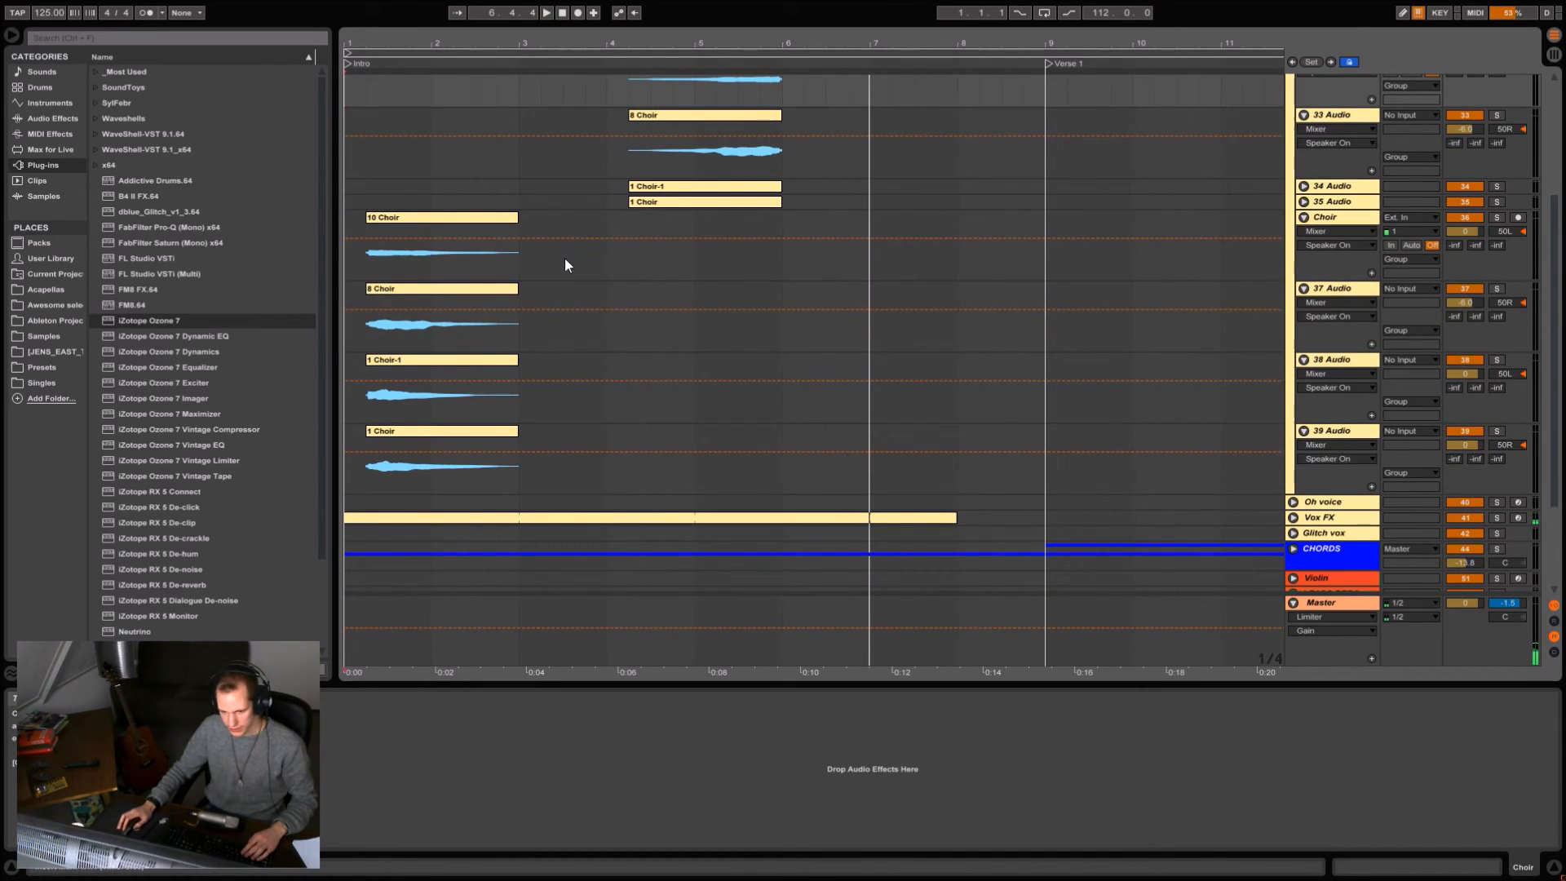
pyautogui.click(367, 262)
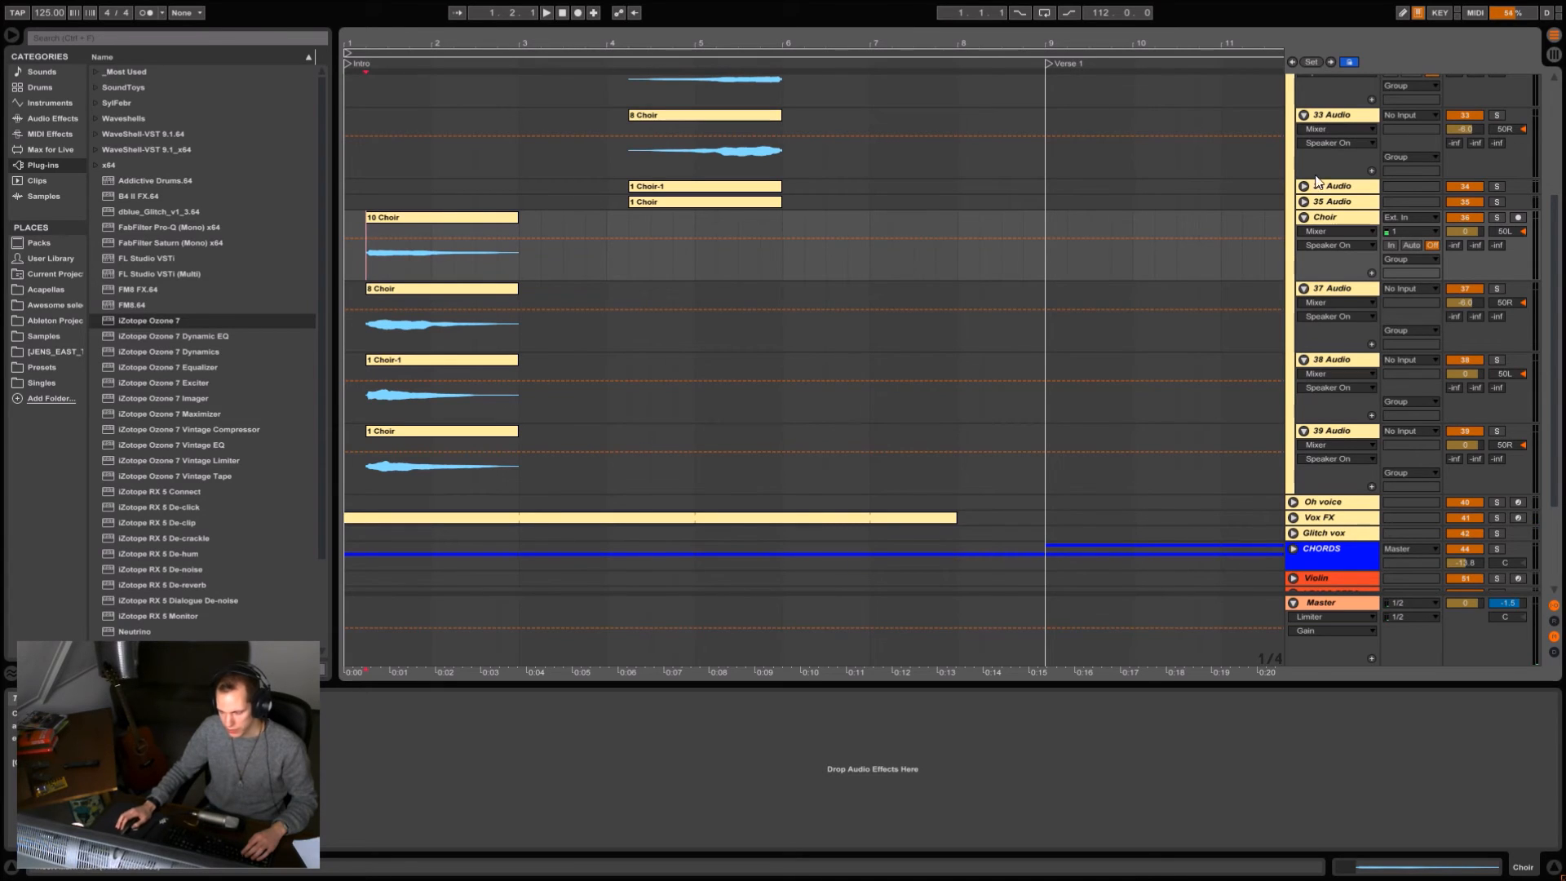
pyautogui.scroll(5, 1387, 295)
pyautogui.click(1338, 158)
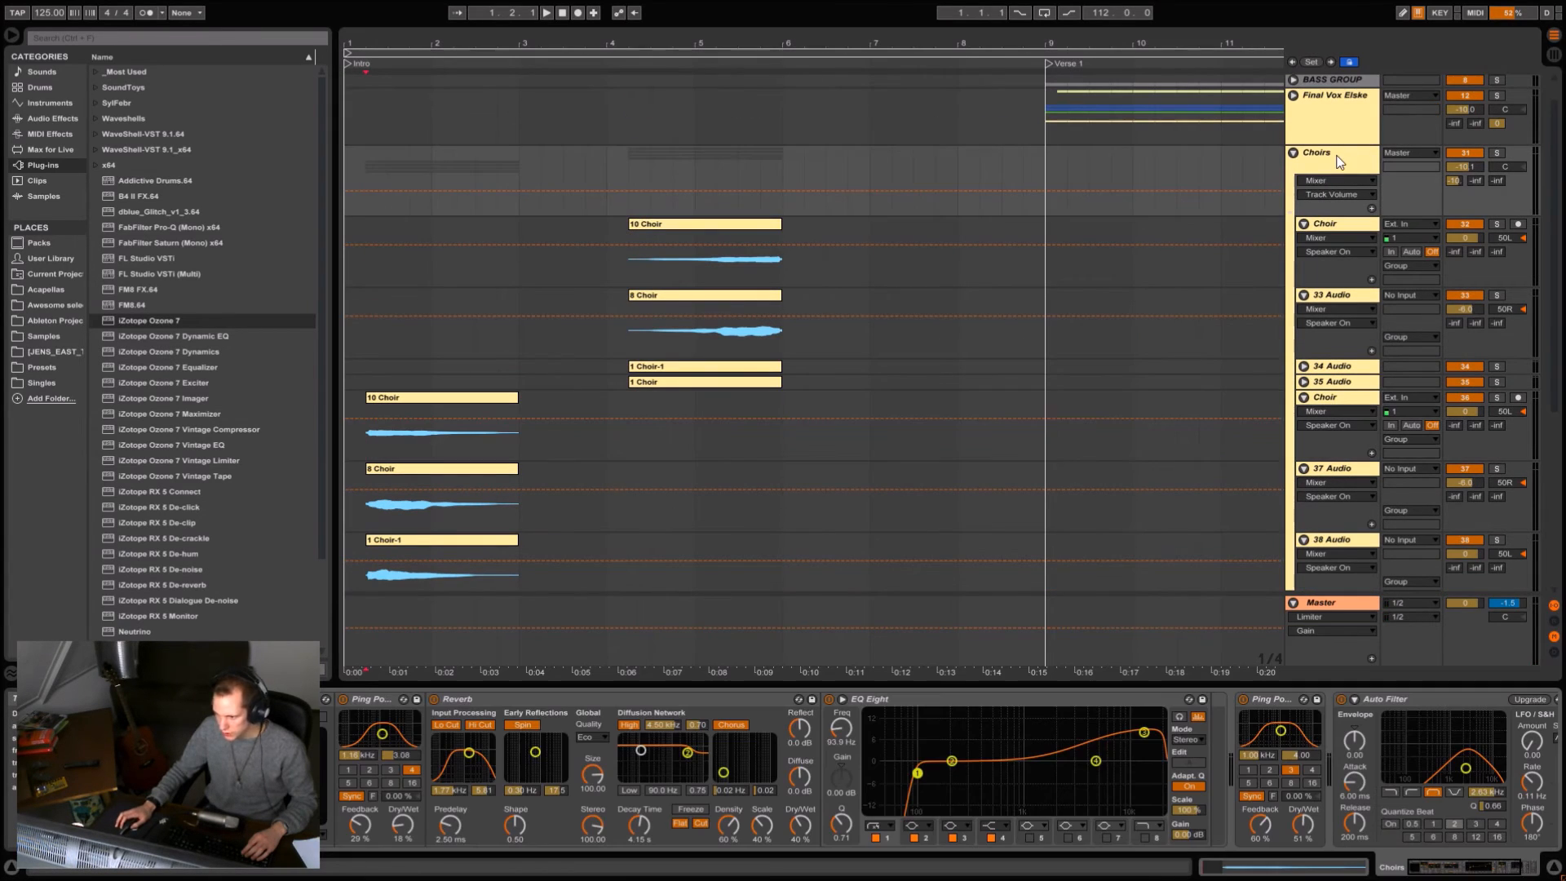
pyautogui.click(185, 699)
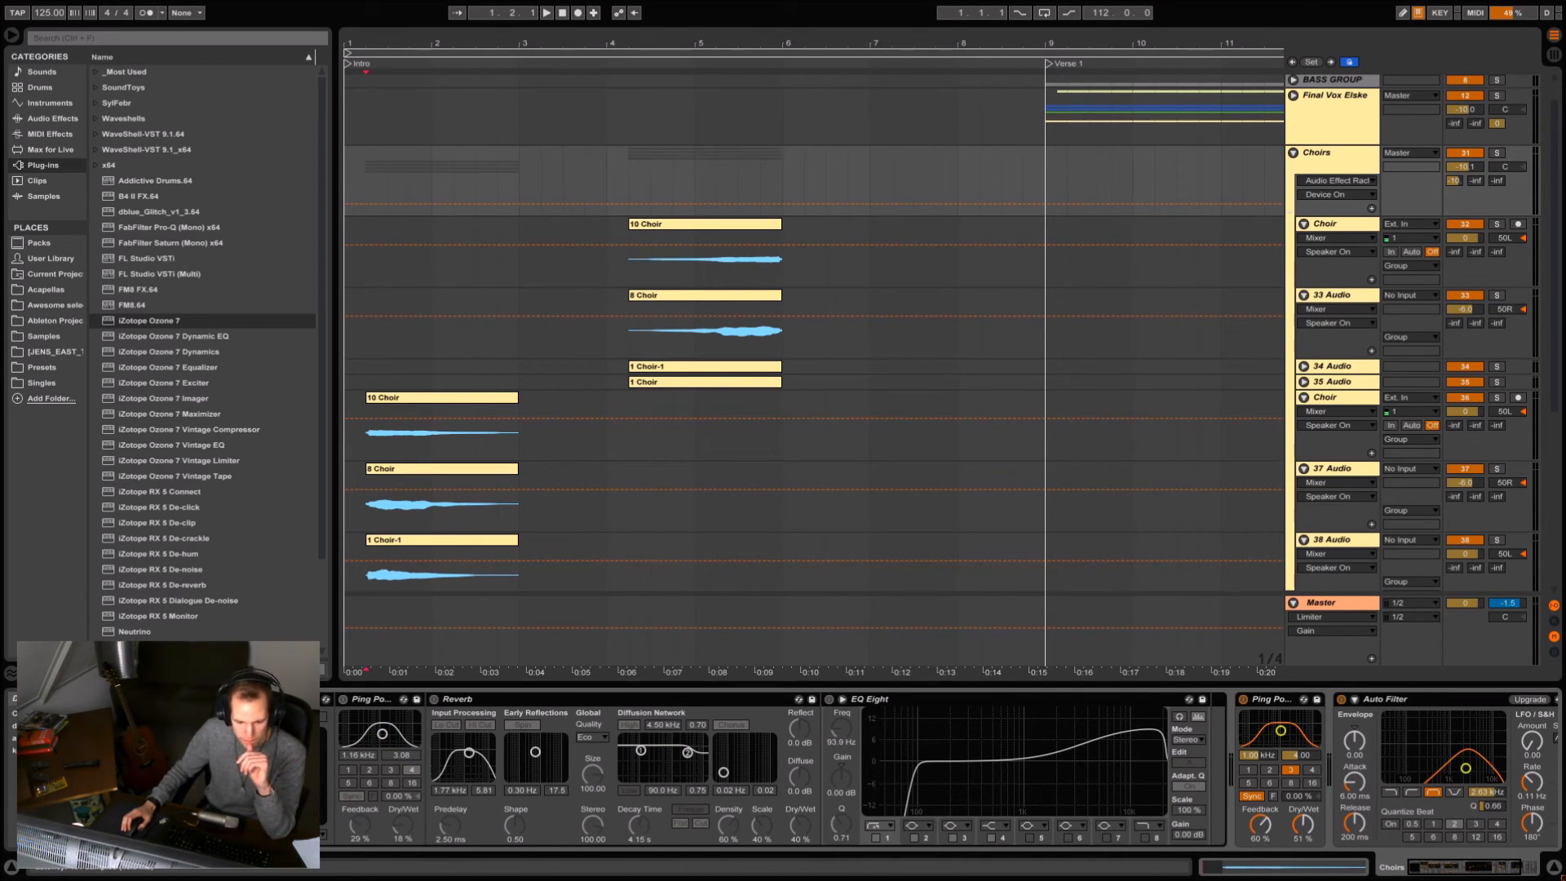
pyautogui.hotkey('ctrl', 'g')
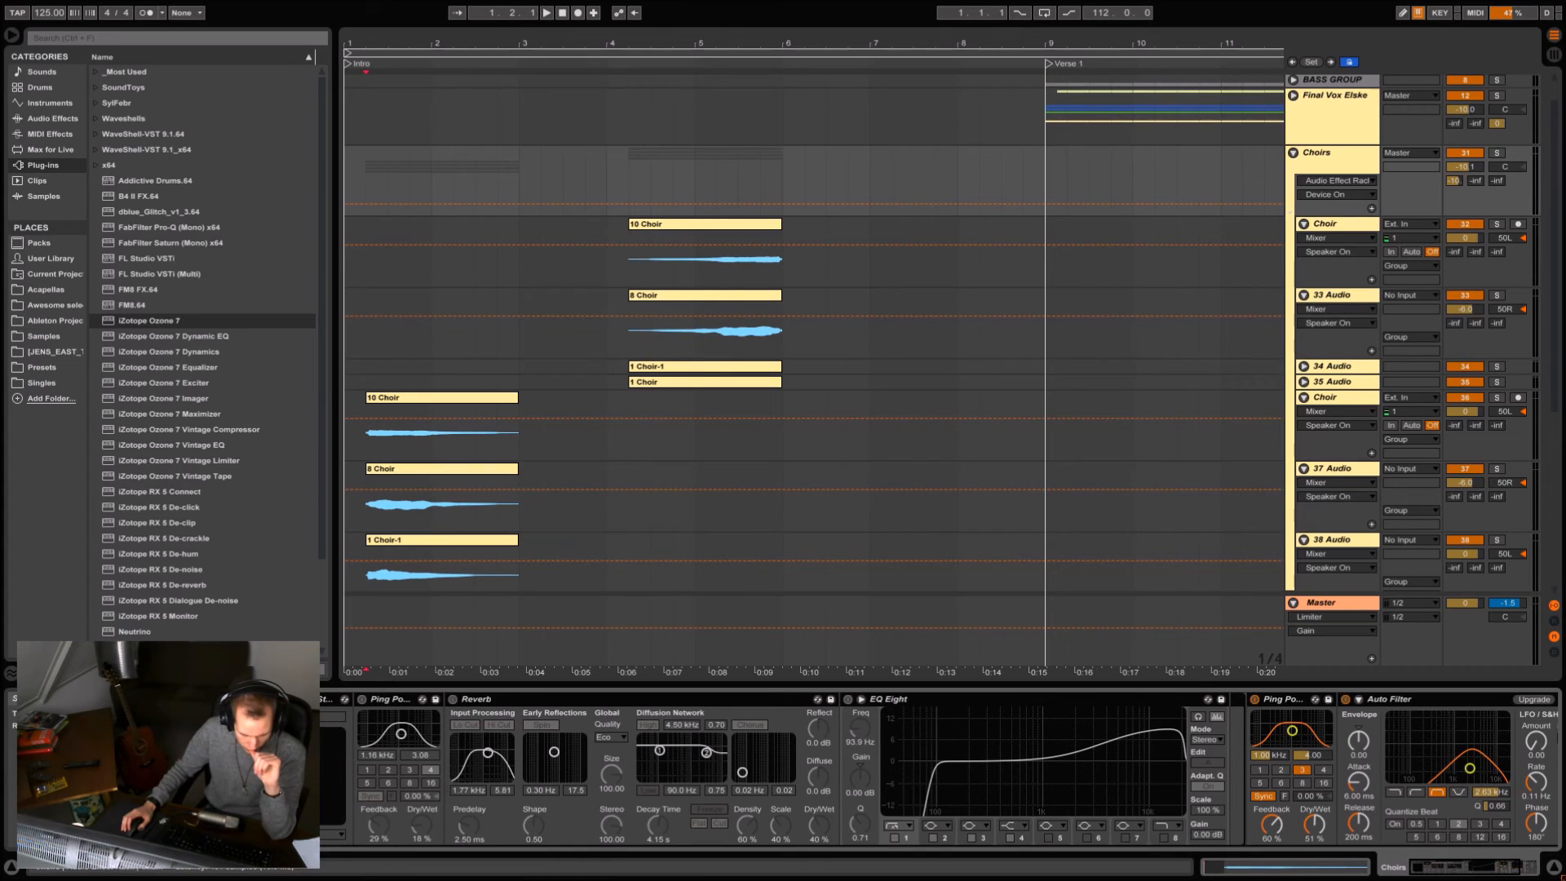
pyautogui.click(206, 699)
# Display the Final Vox Elske effects, return to the Choirs group and switch off its effect rack.
pyautogui.scroll(2, 1161, 365)
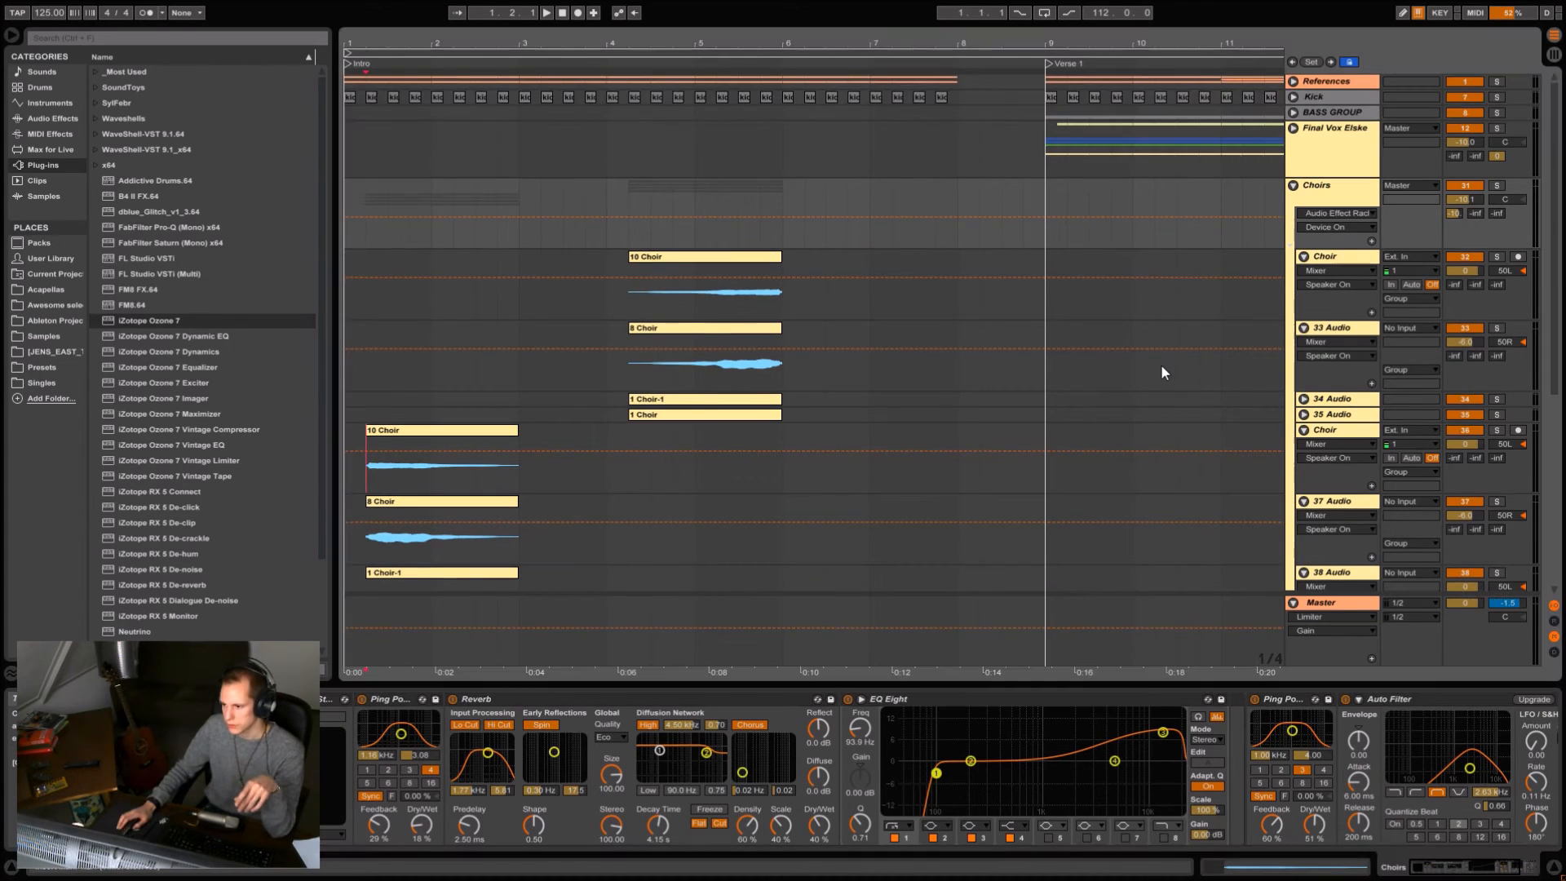
pyautogui.click(1330, 141)
pyautogui.click(1357, 188)
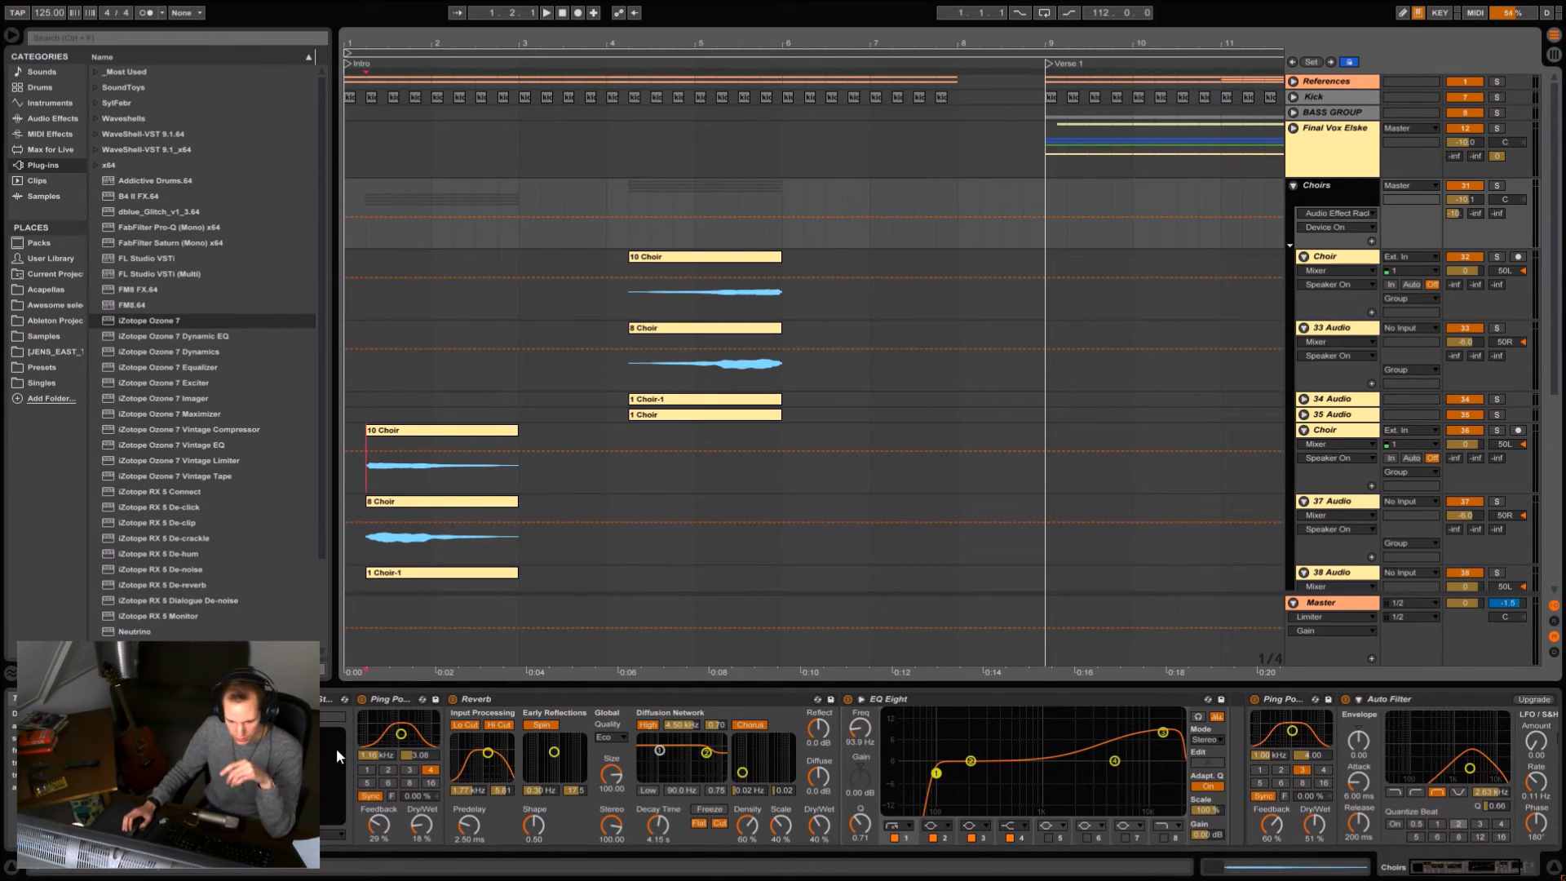
pyautogui.click(199, 698)
# Select the first 10 Choir clip in the intro, solo its Choir track and play it without the group effects.
pyautogui.click(406, 431)
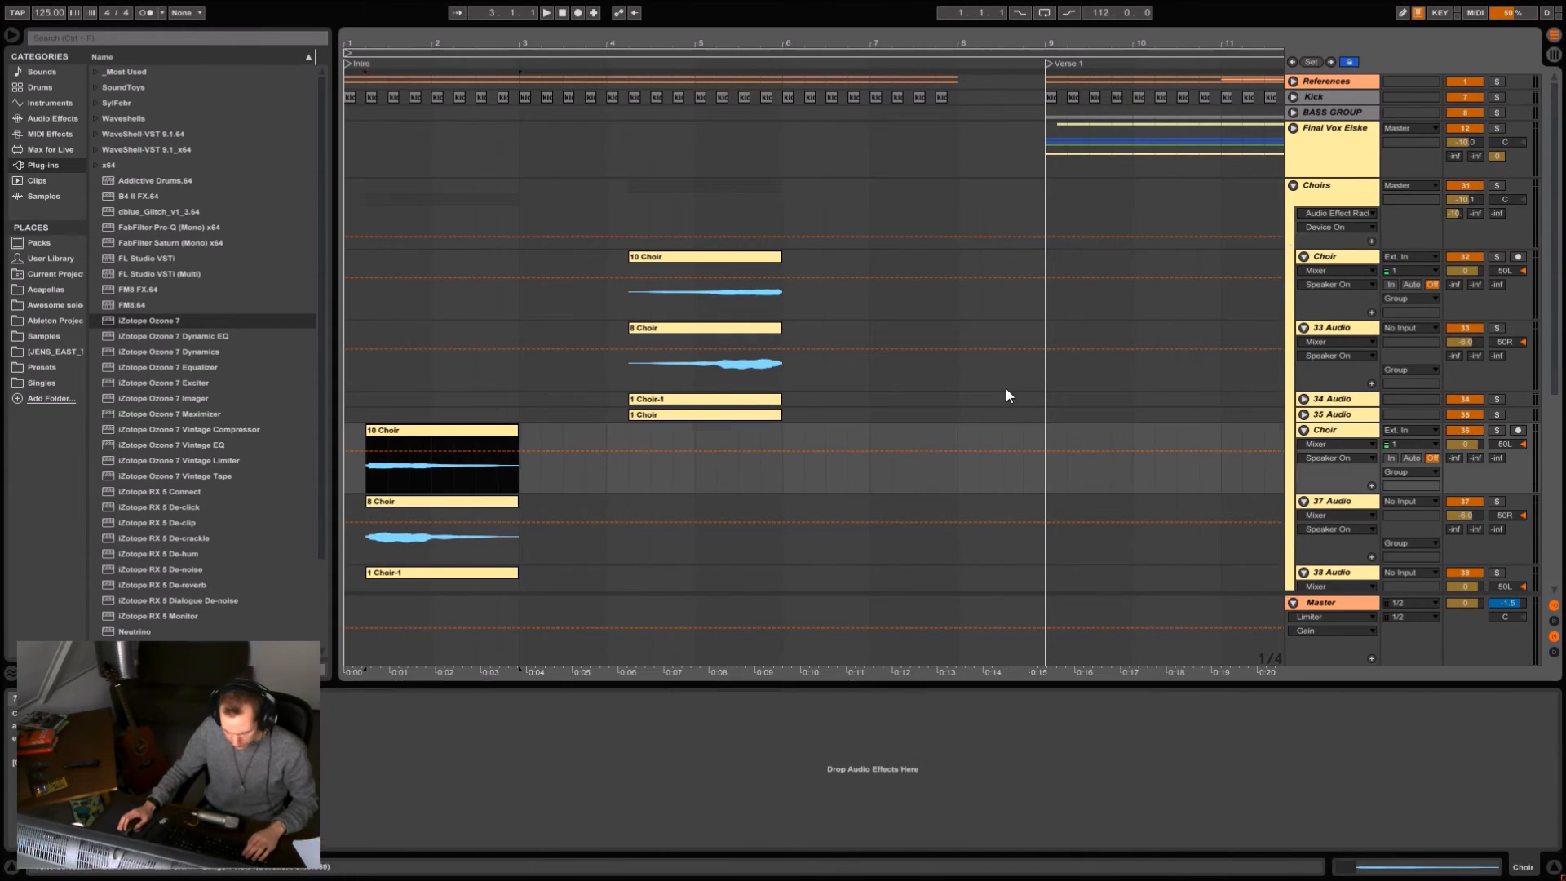
pyautogui.click(1497, 431)
pyautogui.press('space')
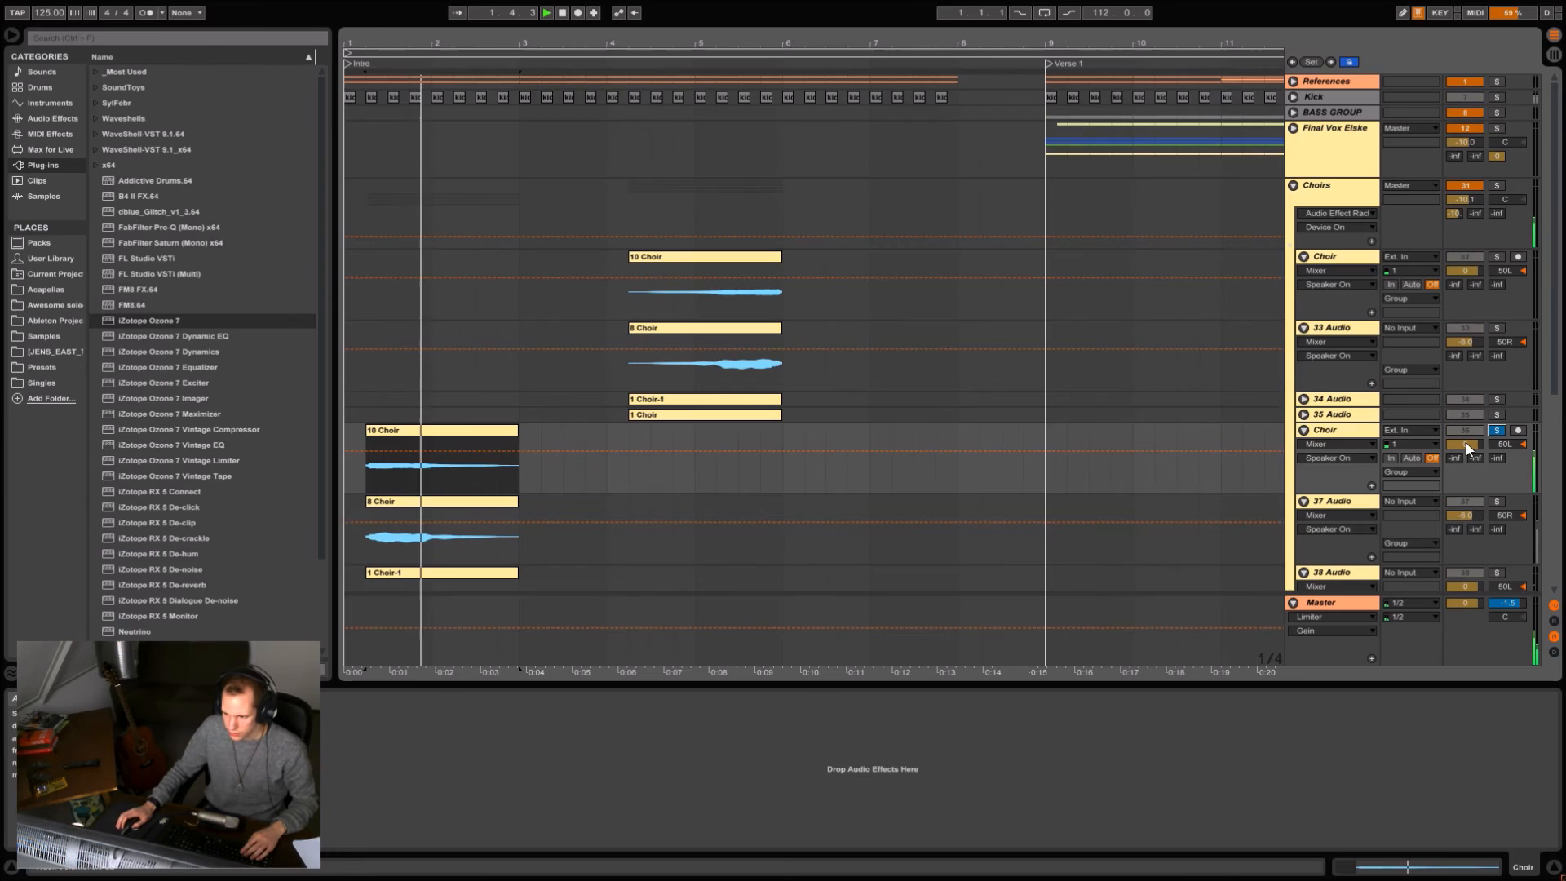
# Solo the 37 Audio track and play its 8 Choir clip in the intro.
pyautogui.scroll(-5, 1205, 354)
pyautogui.click(1497, 337)
pyautogui.press('space')
pyautogui.press('space')
pyautogui.scroll(5, 1436, 235)
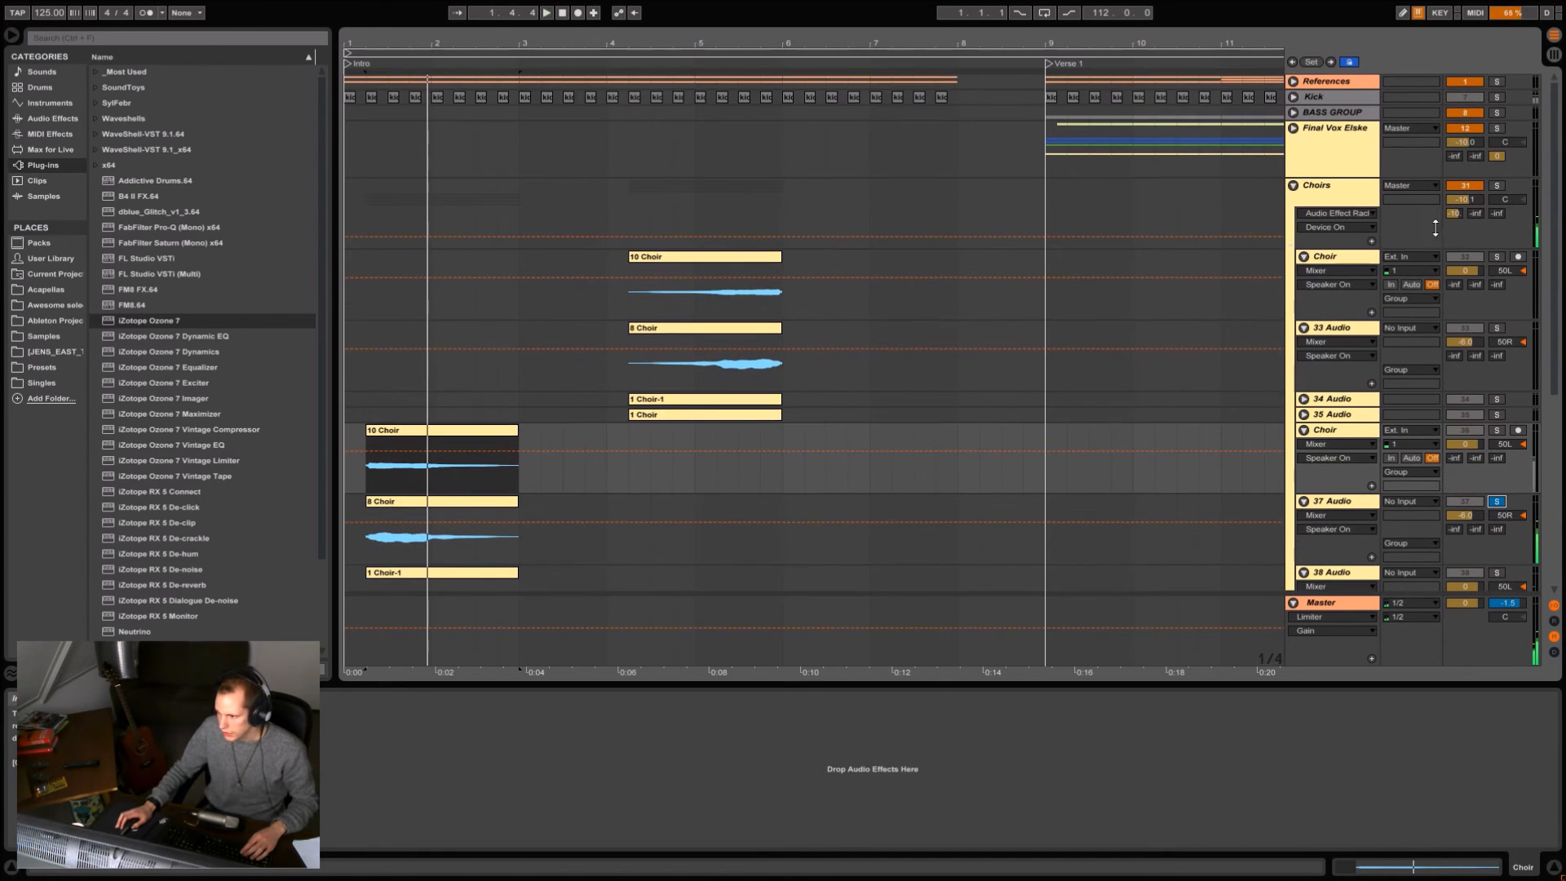
pyautogui.hotkey('ctrl', 'alt', 'r')
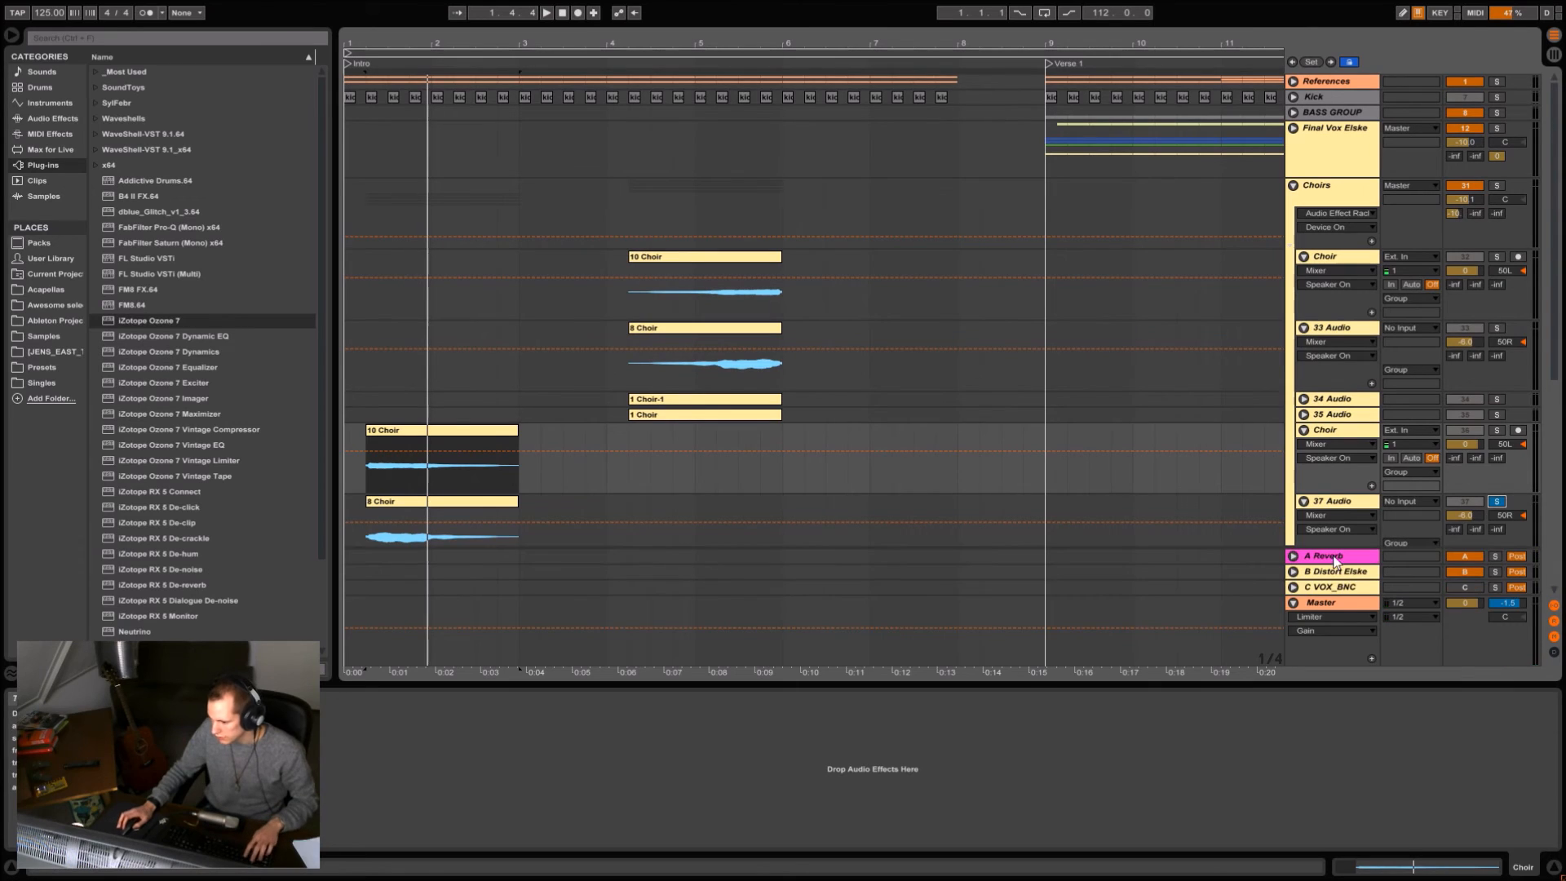
pyautogui.press('space')
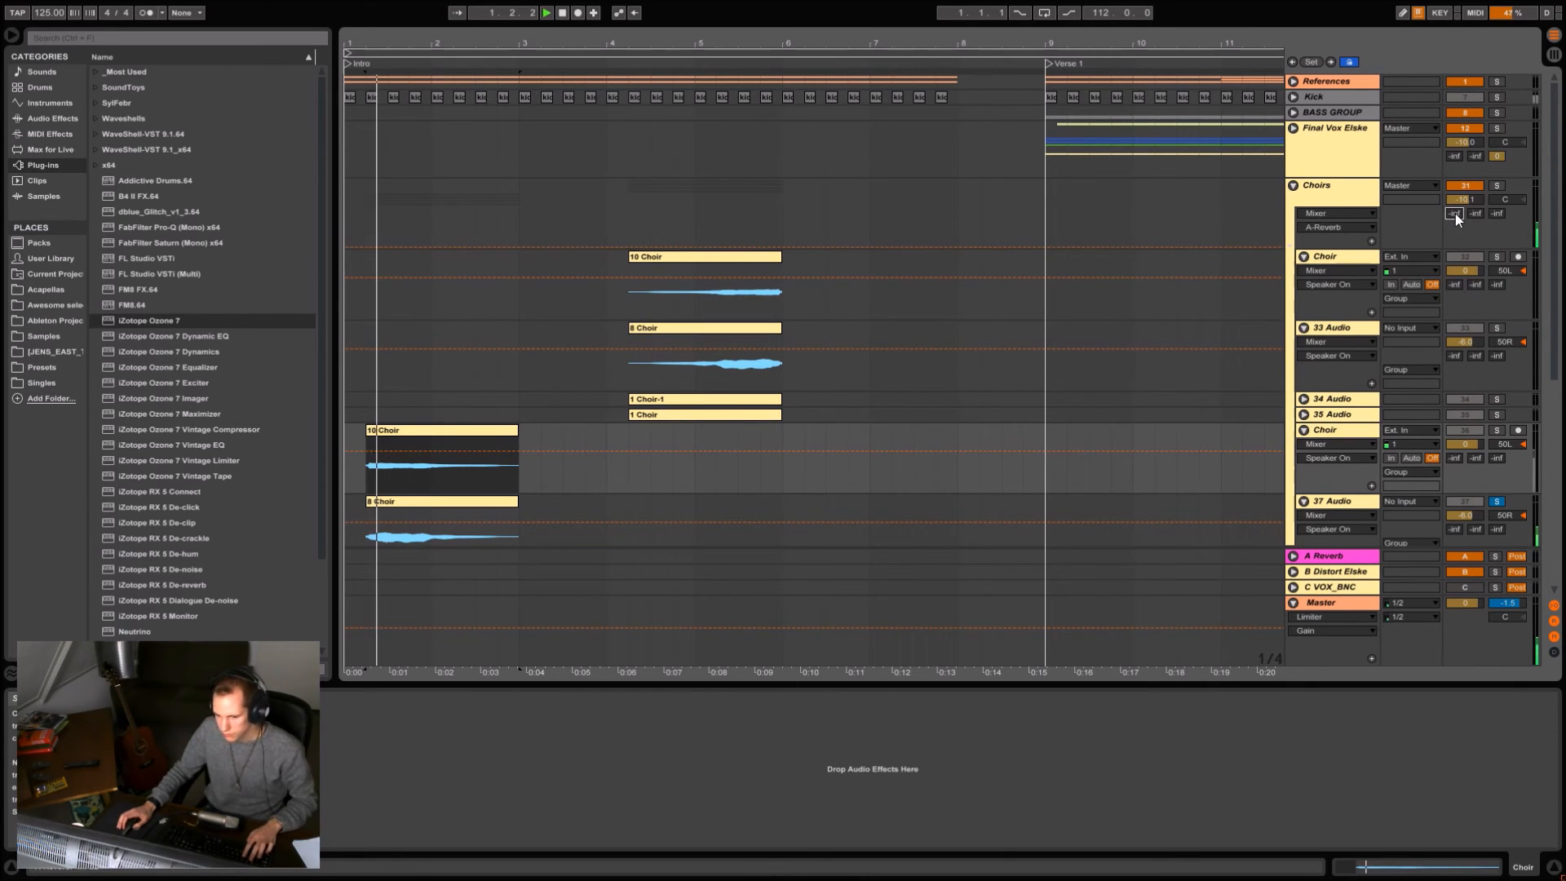
# Solo the 38 Audio and 39 Audio tracks one after the other and play their intro choir clips.
pyautogui.scroll(-5, 1095, 287)
pyautogui.click(1496, 426)
pyautogui.press('space')
pyautogui.press('space')
pyautogui.scroll(-2, 1446, 378)
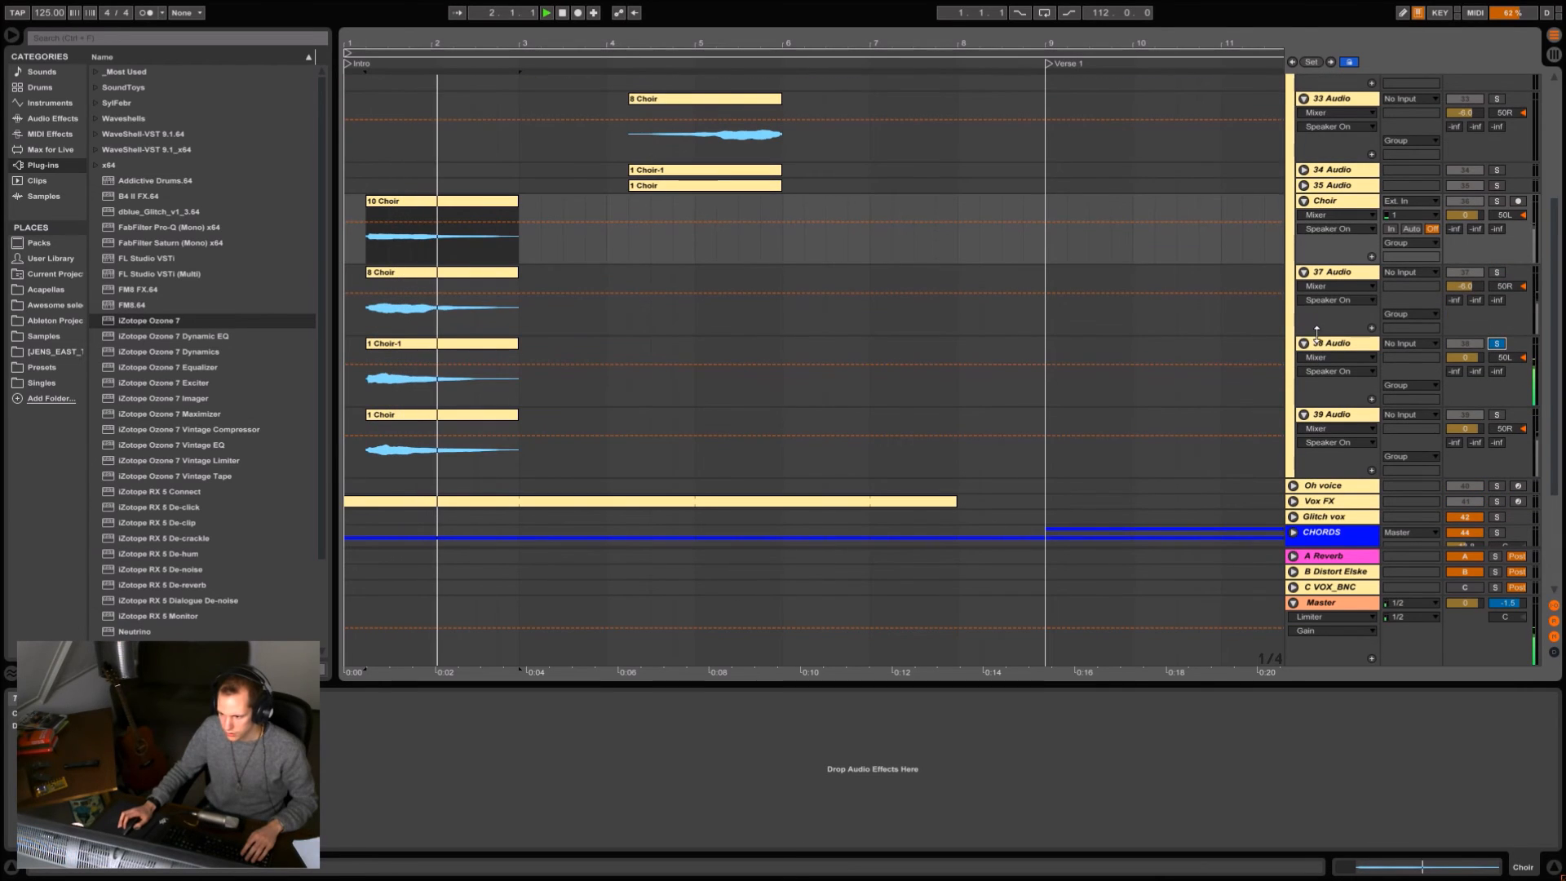
pyautogui.click(1444, 375)
pyautogui.click(1501, 417)
pyautogui.press('space')
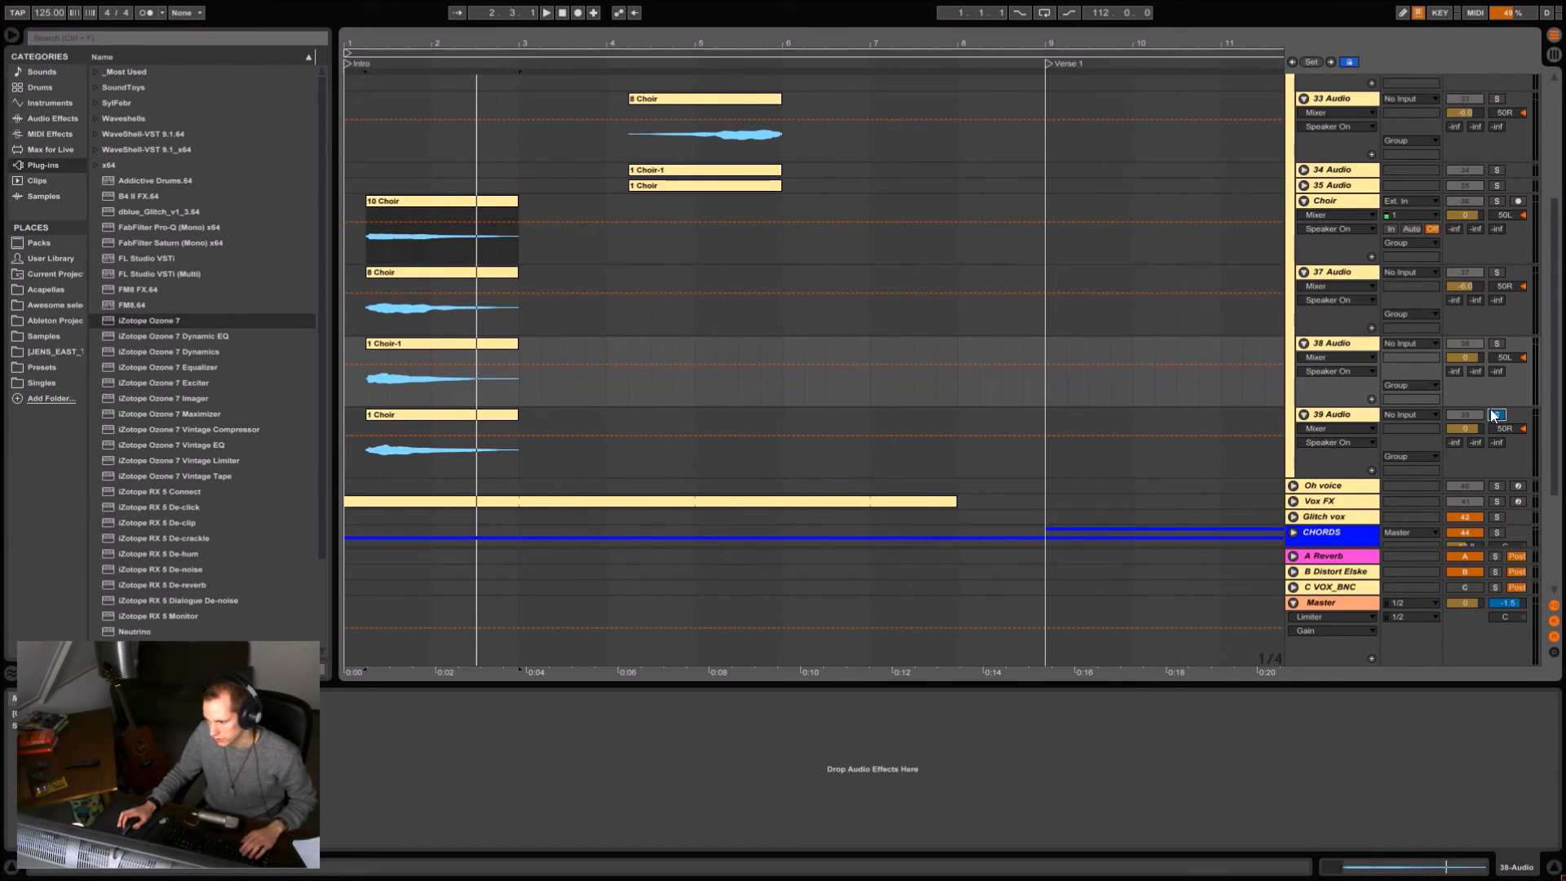
# Solo the whole Choirs group and play the first intro choir clips, followed by the reversed ones leading to bar 6.
pyautogui.scroll(5, 1514, 204)
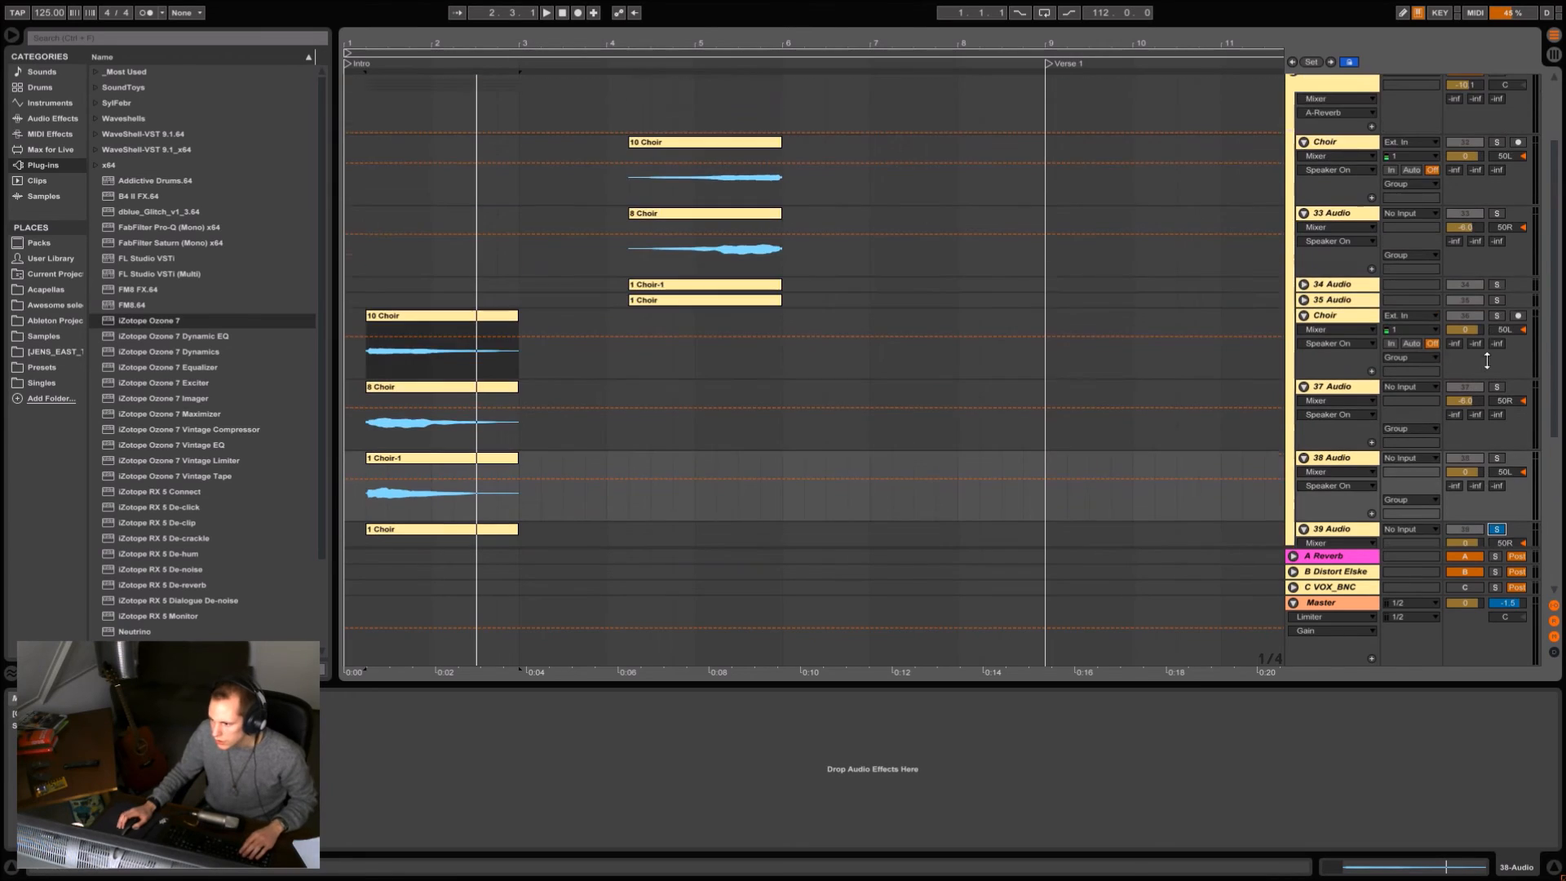
pyautogui.scroll(1, 1509, 202)
pyautogui.click(1494, 166)
pyautogui.press('space')
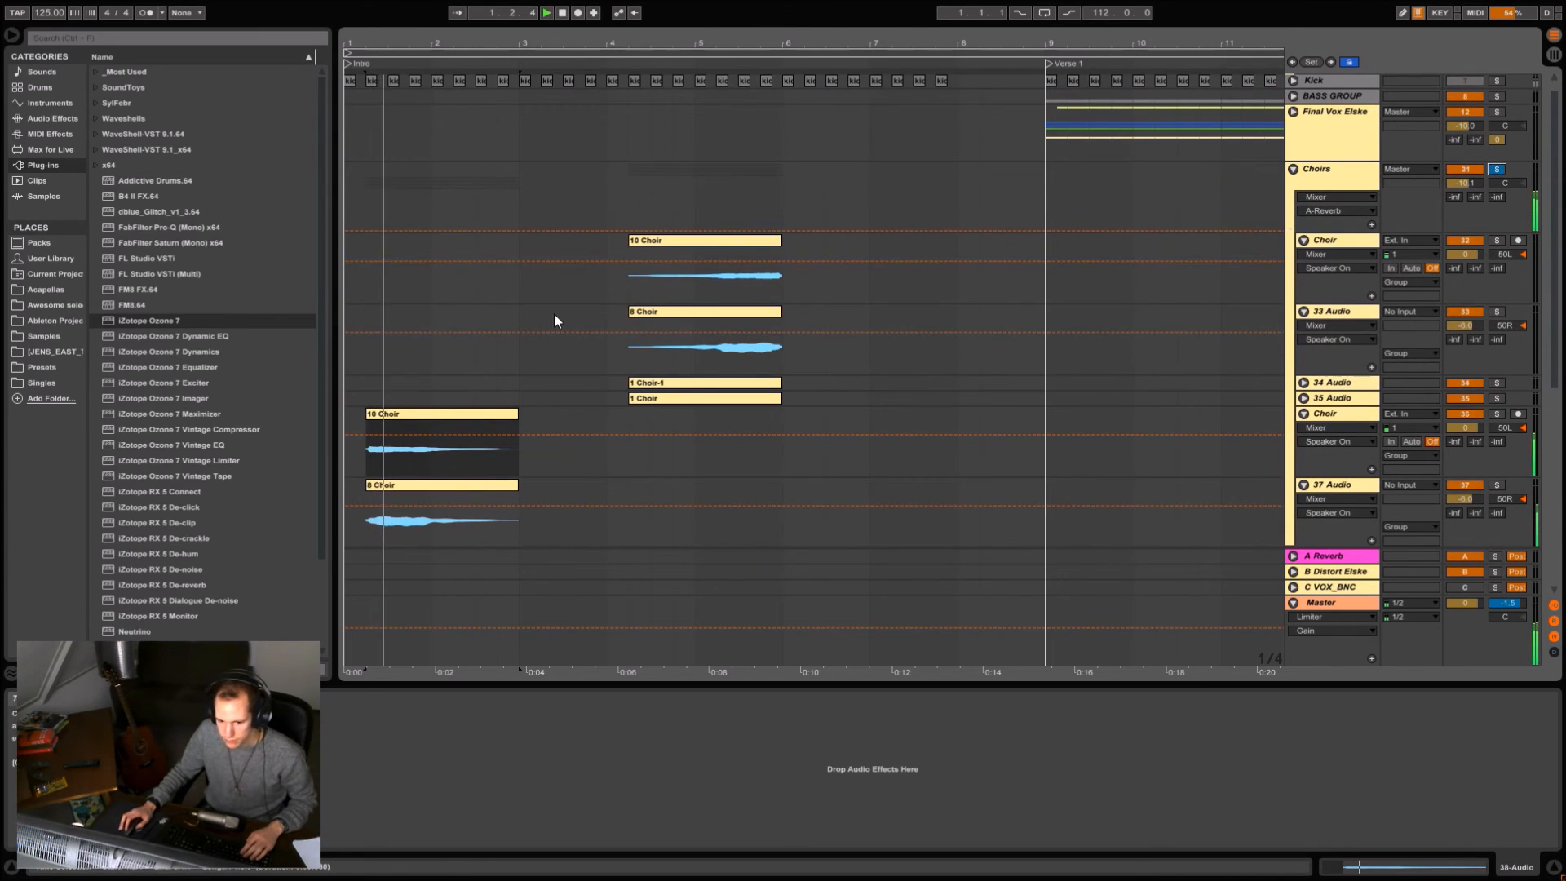
pyautogui.click(631, 349)
pyautogui.press('space')
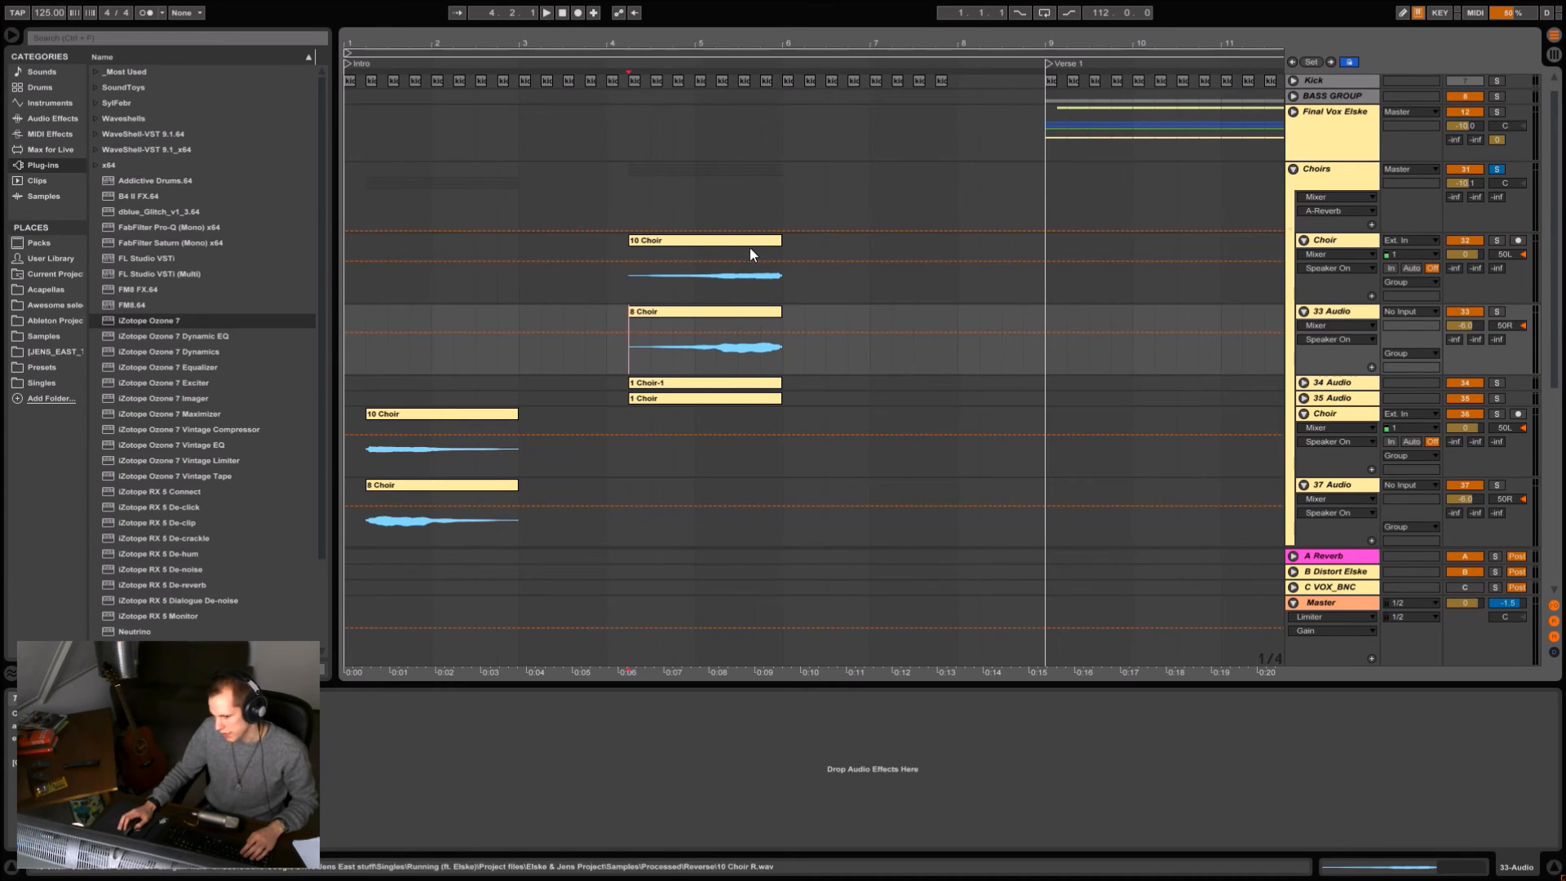
pyautogui.press('space')
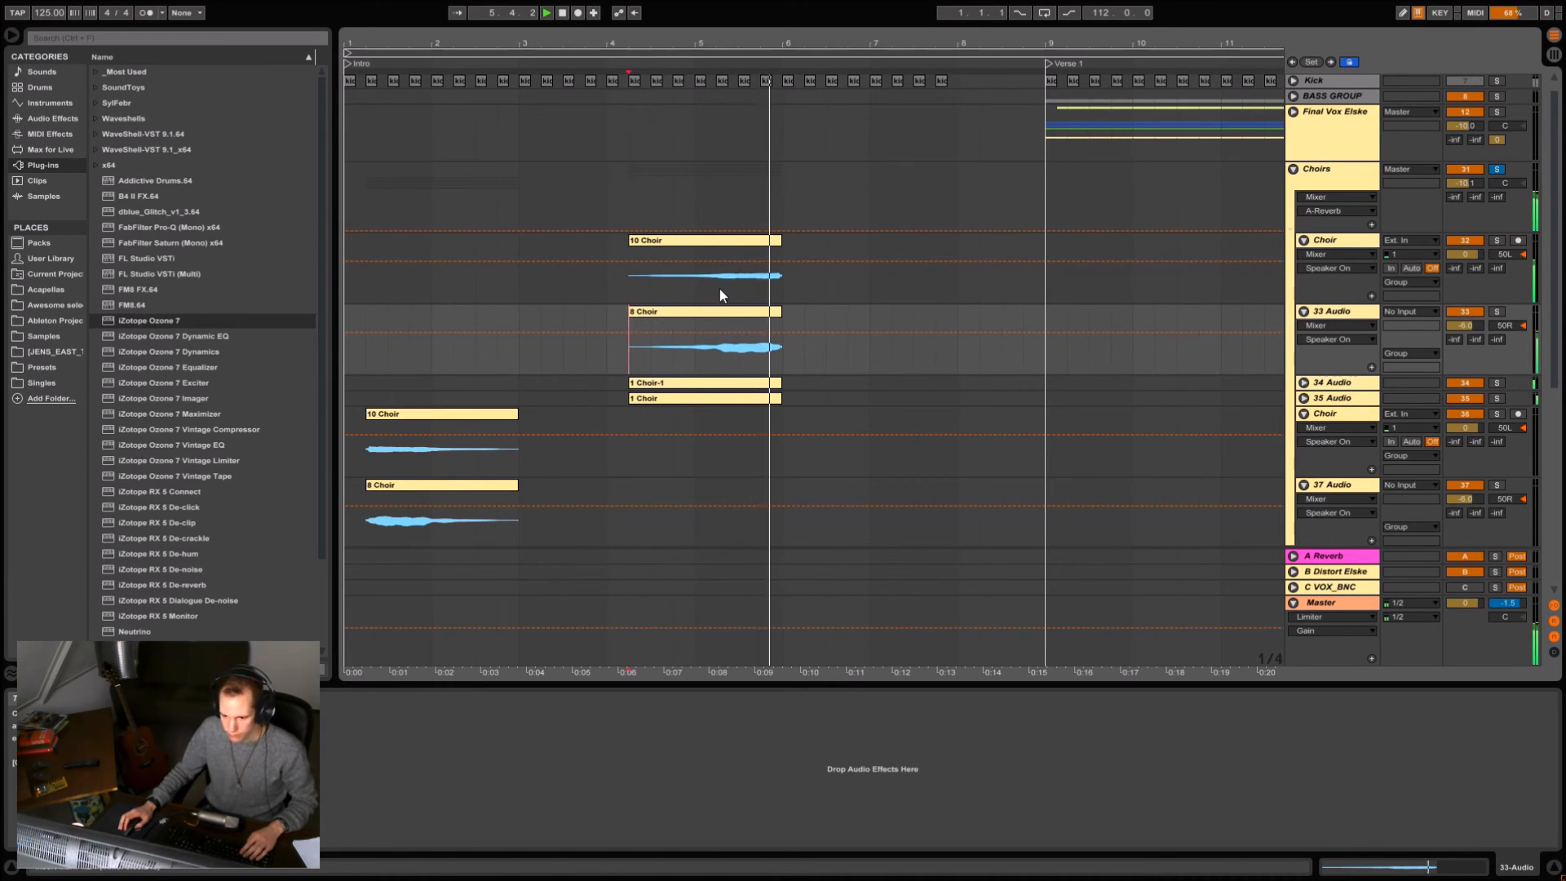
# Switch the Choirs group's effect rack back on and play the first choir clips from 1.2.1 through its effects.
pyautogui.click(366, 398)
pyautogui.press('space')
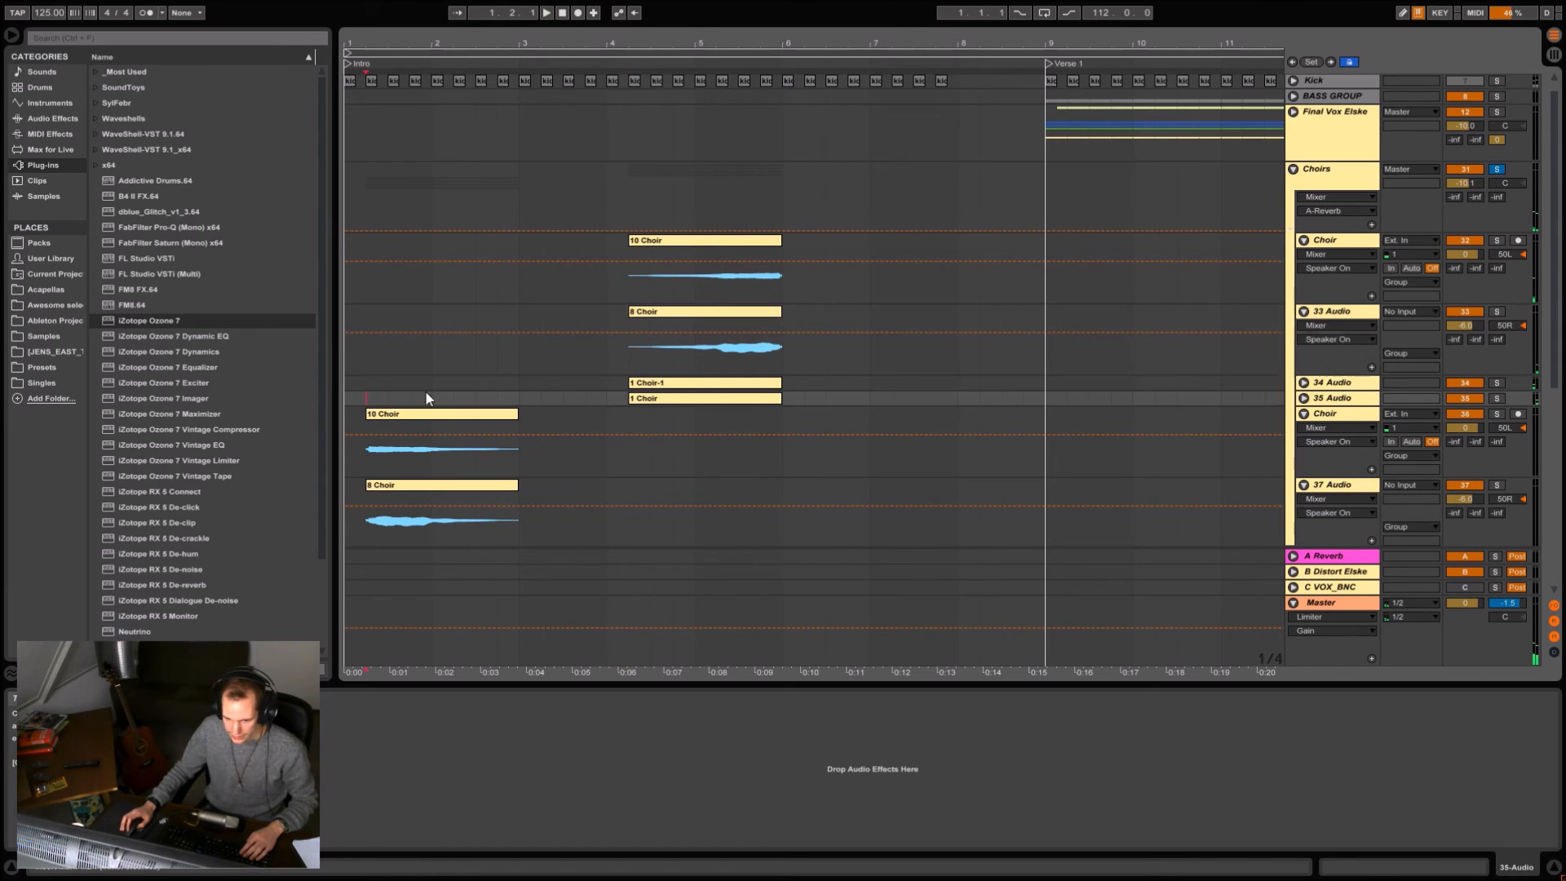
pyautogui.click(1335, 181)
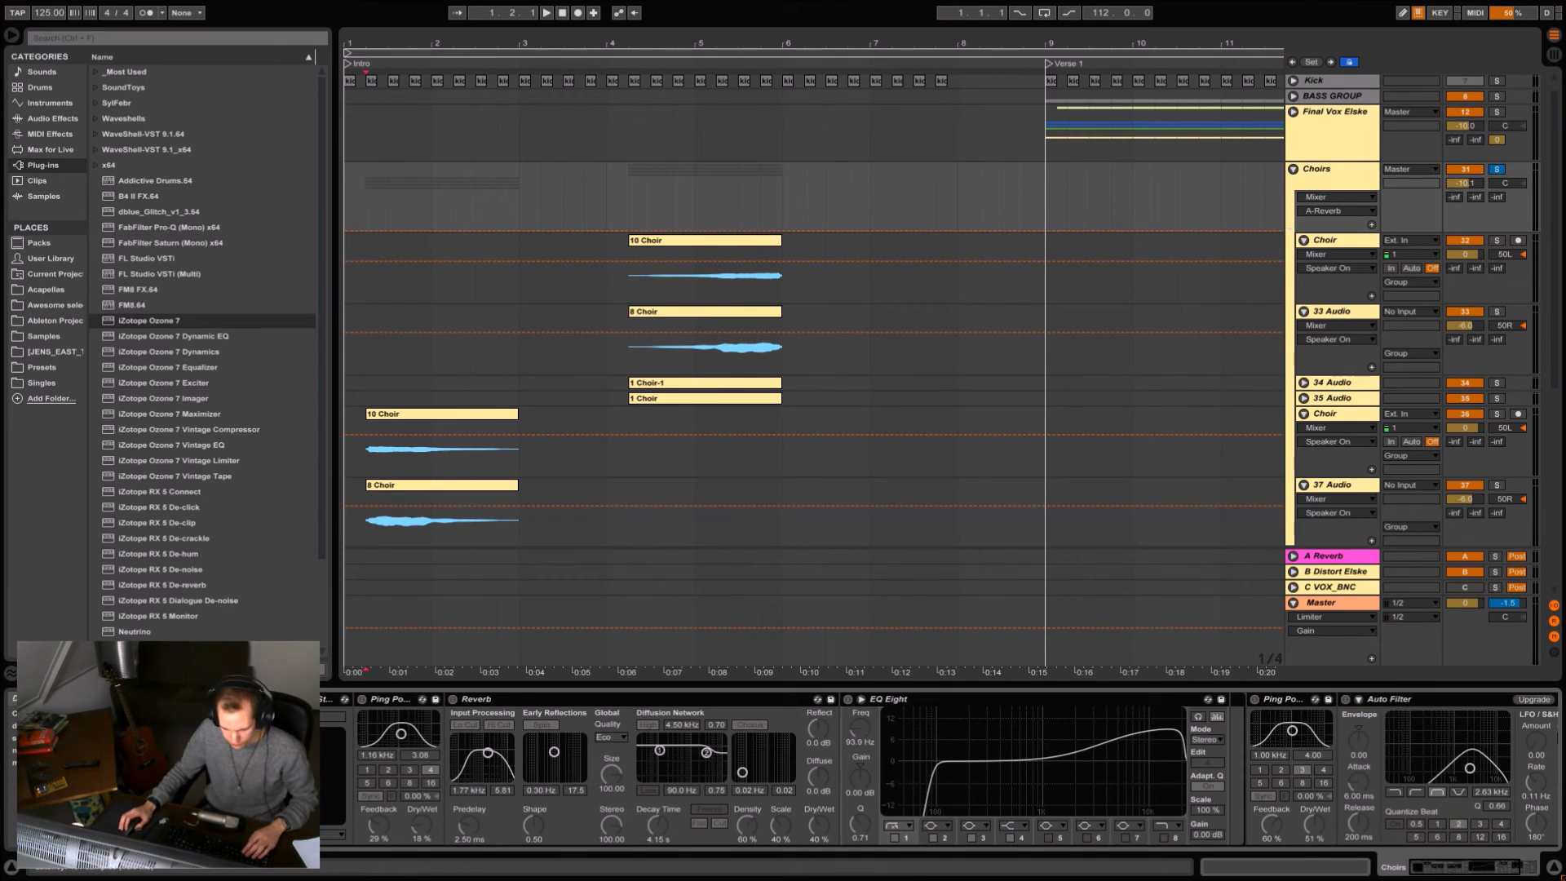
pyautogui.press('space')
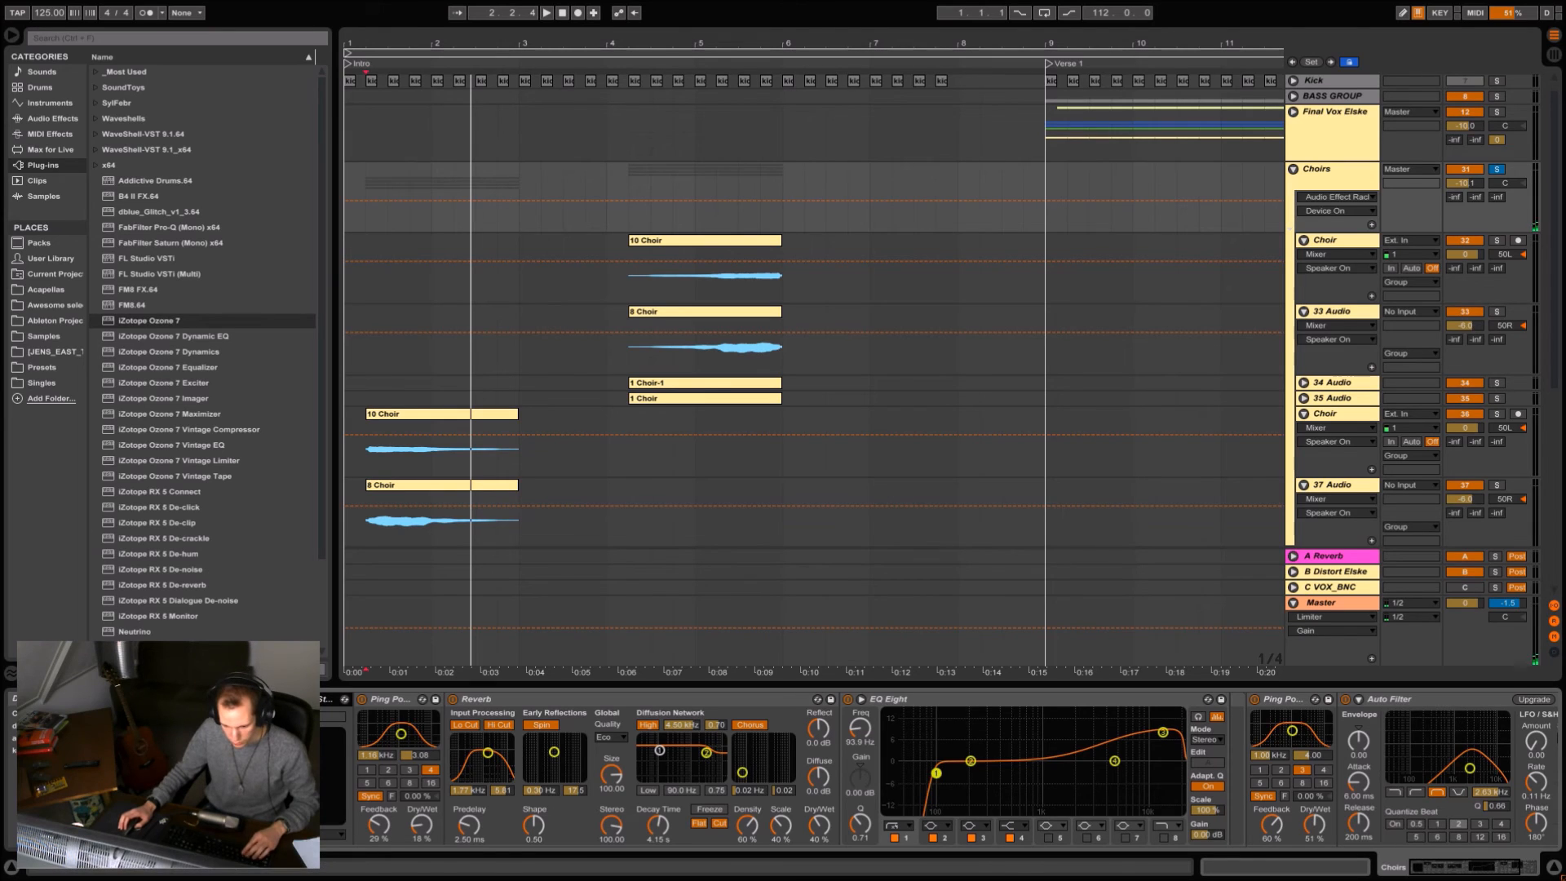
pyautogui.hscroll(3, 349, 775)
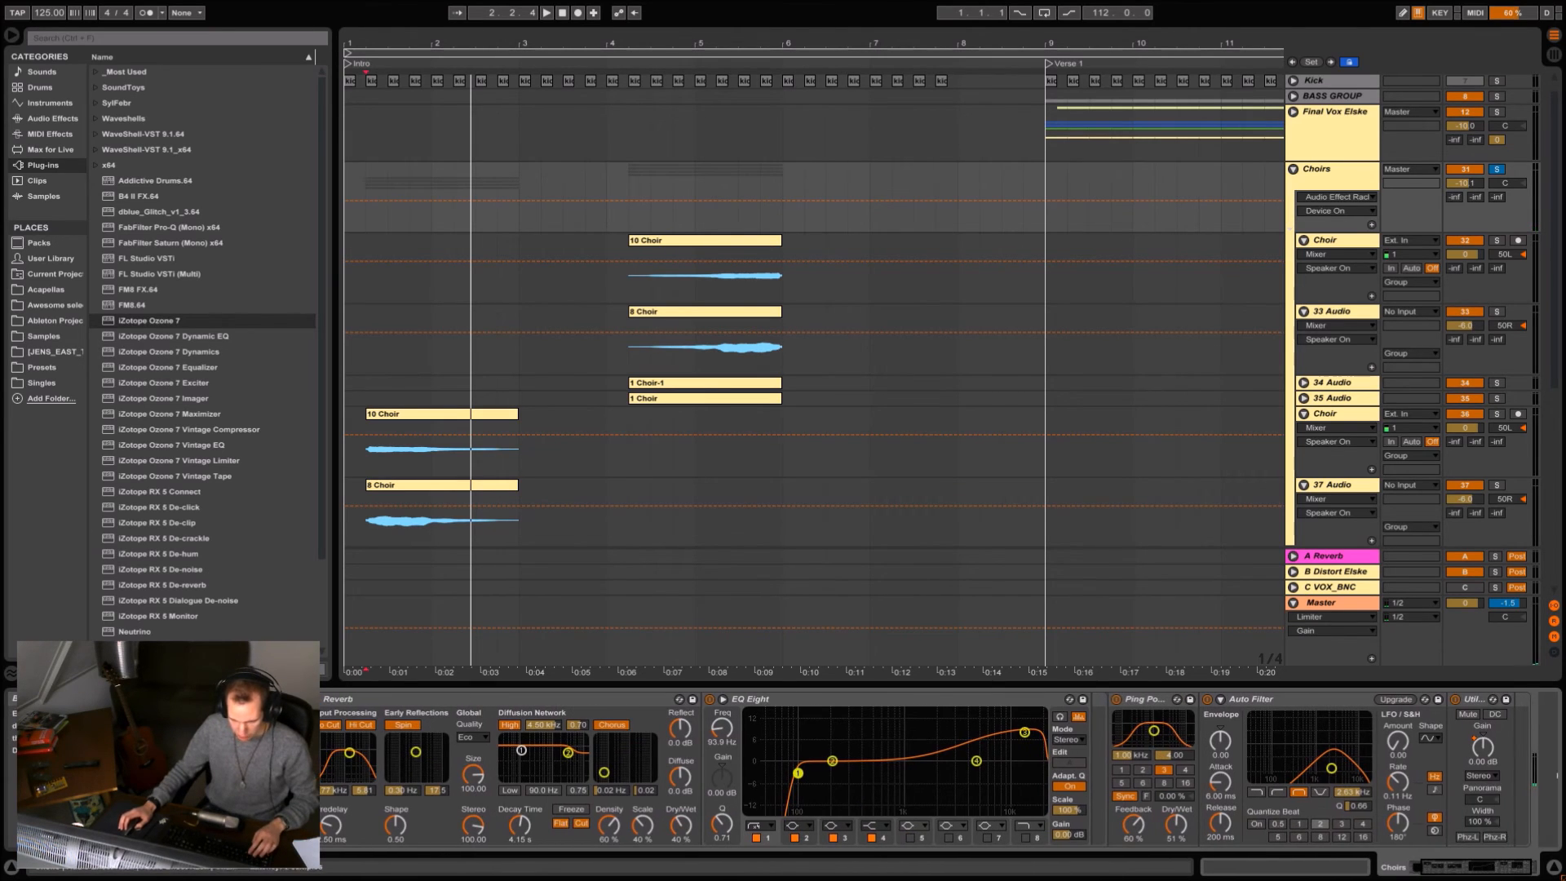
pyautogui.hscroll(2, 447, 767)
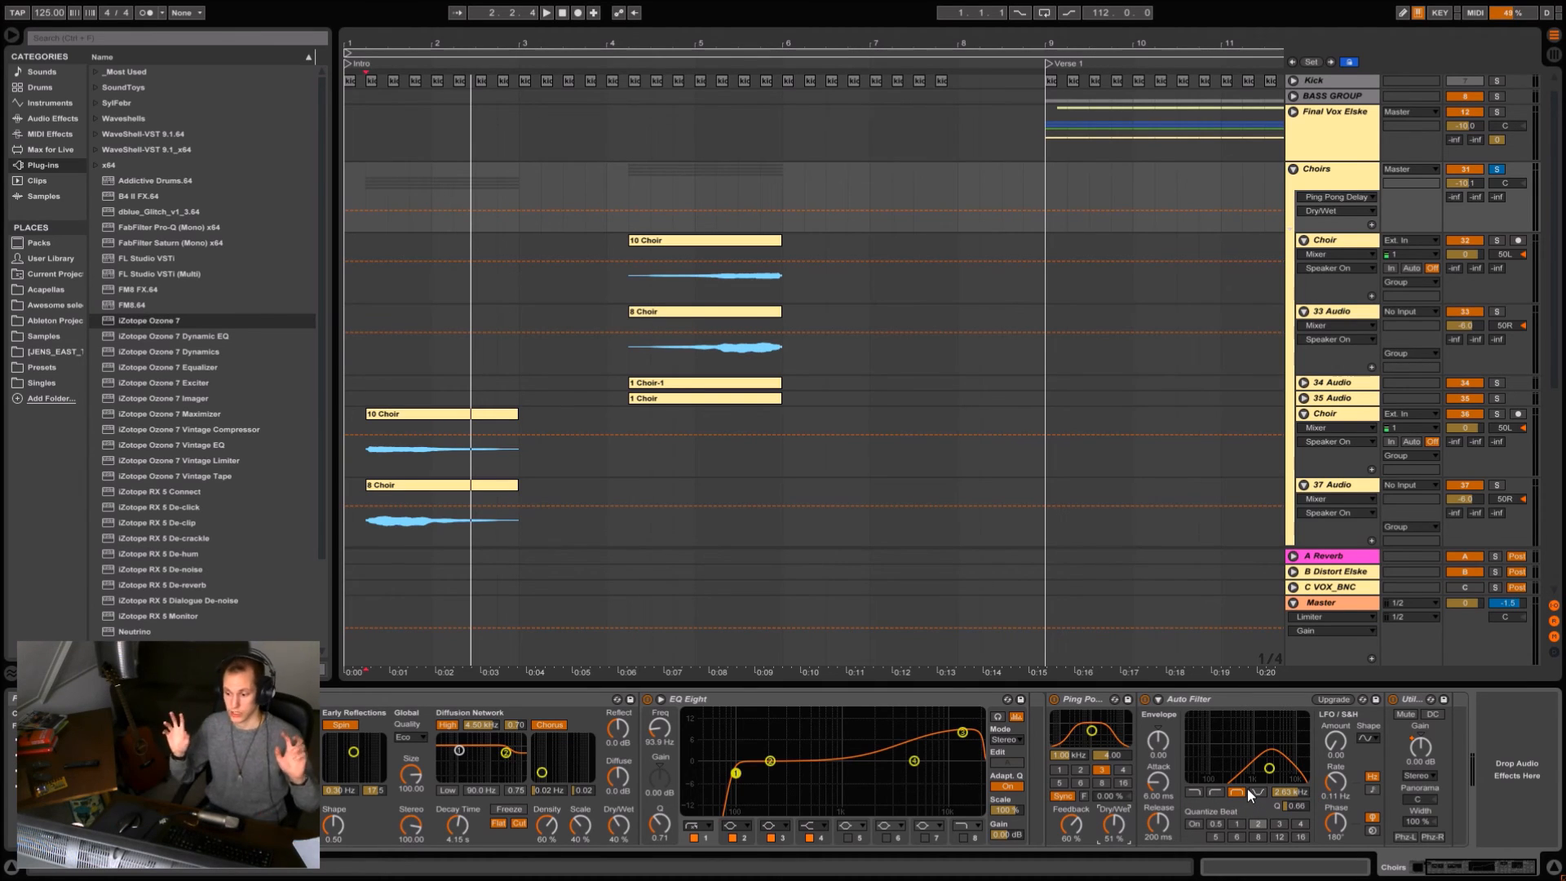
# Play the soloed intro choirs with the group's Auto Filter switched off, and again with it switched on.
pyautogui.click(1148, 701)
pyautogui.press('space')
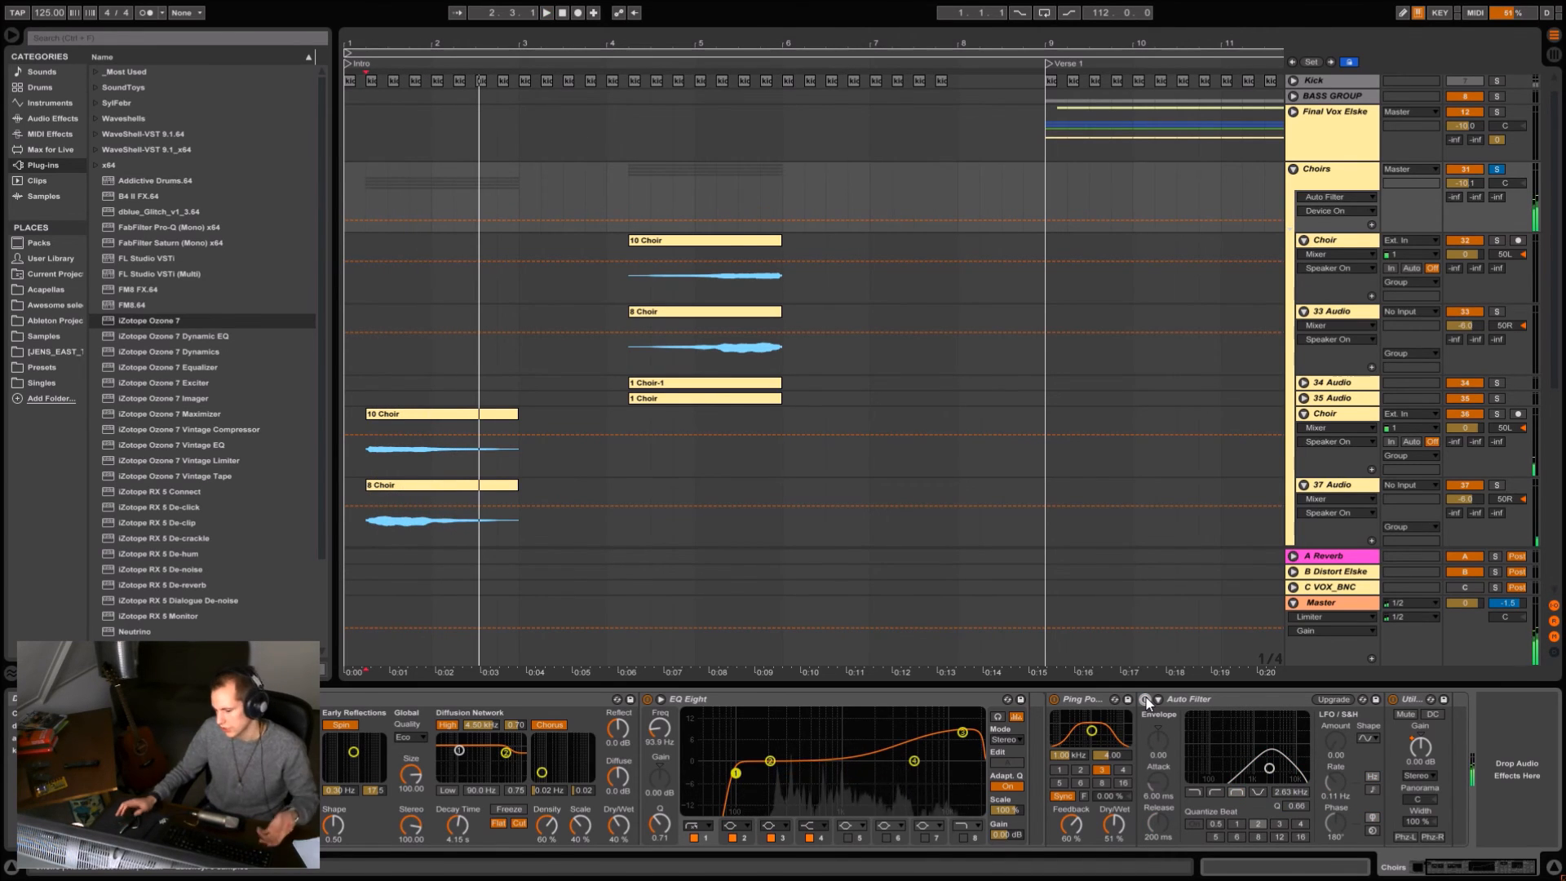
pyautogui.click(1146, 699)
pyautogui.press('space')
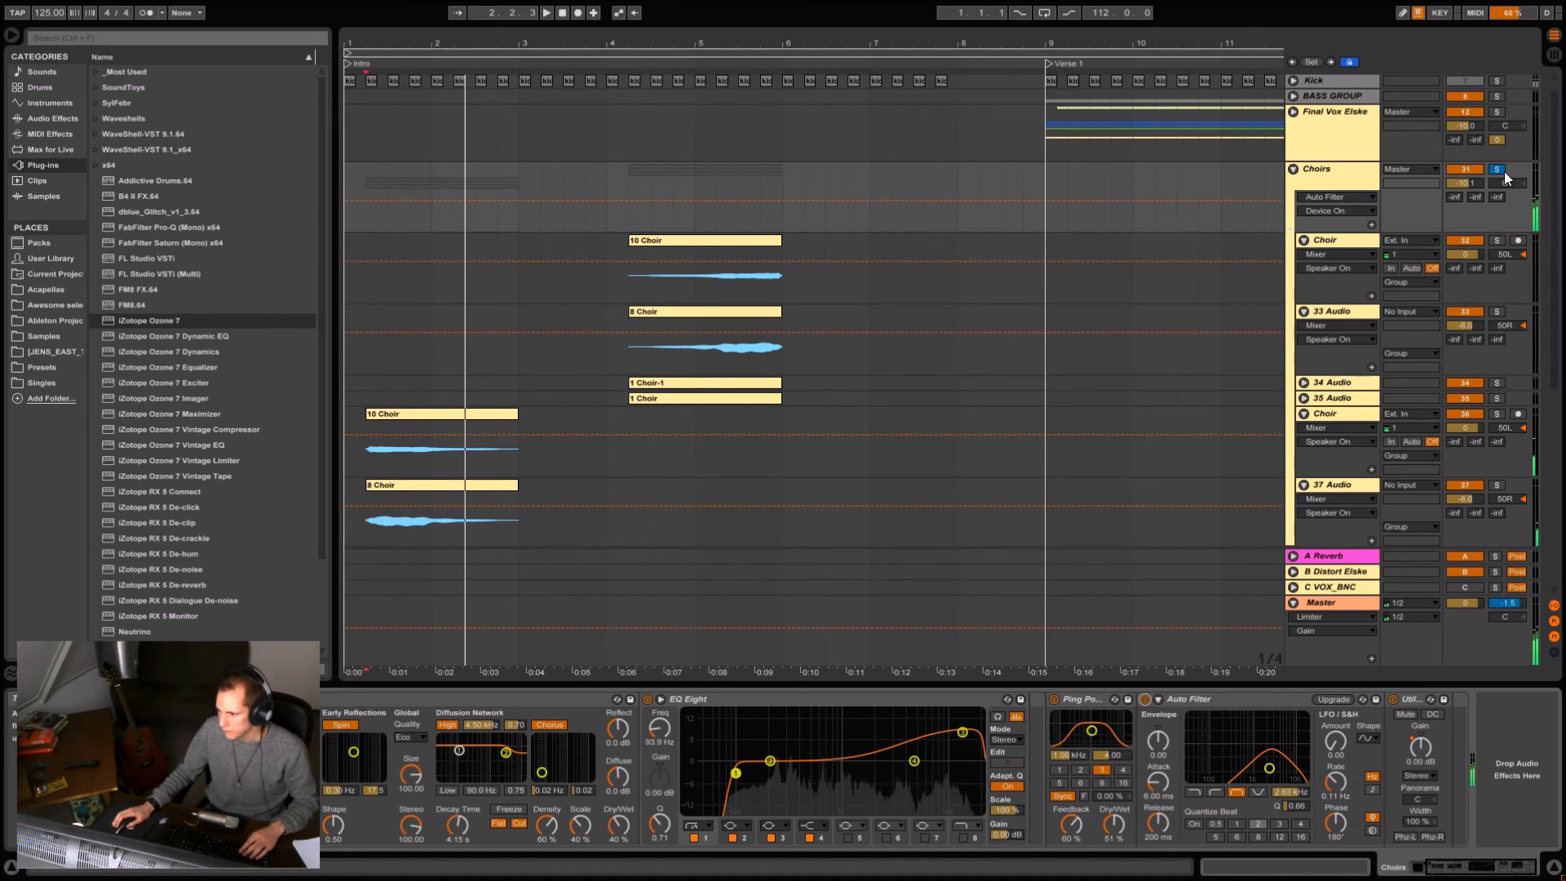
# Unsolo the Choirs group, compare its Auto Filter off and on in the full mix, and play the reversed choir clips.
pyautogui.click(1497, 169)
pyautogui.click(1146, 699)
pyautogui.press('space')
pyautogui.click(1146, 700)
pyautogui.press('space')
pyautogui.press('space')
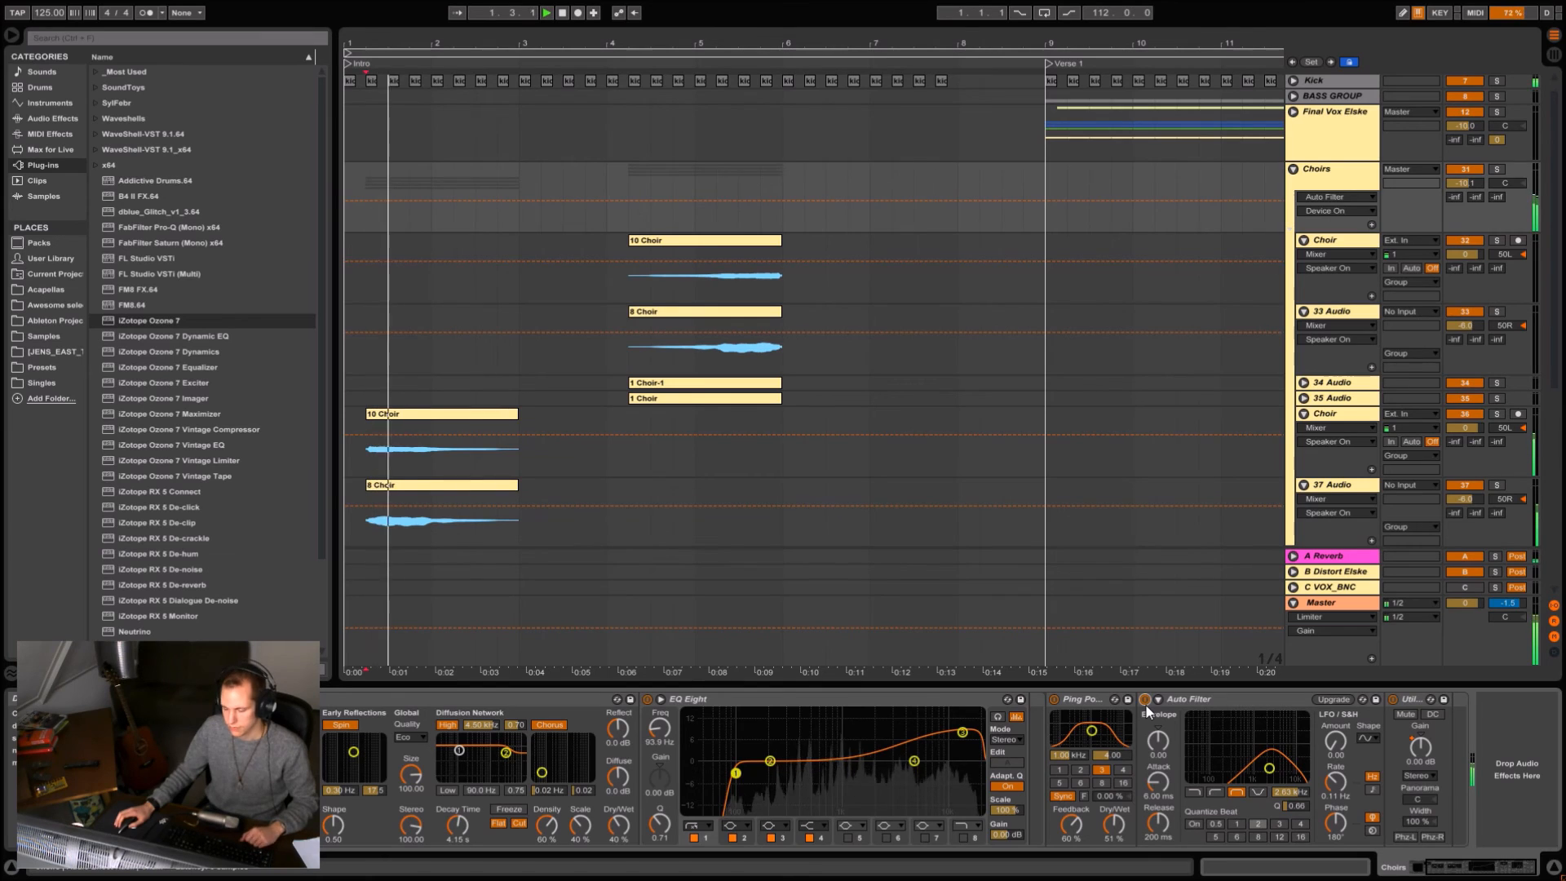
pyautogui.click(627, 354)
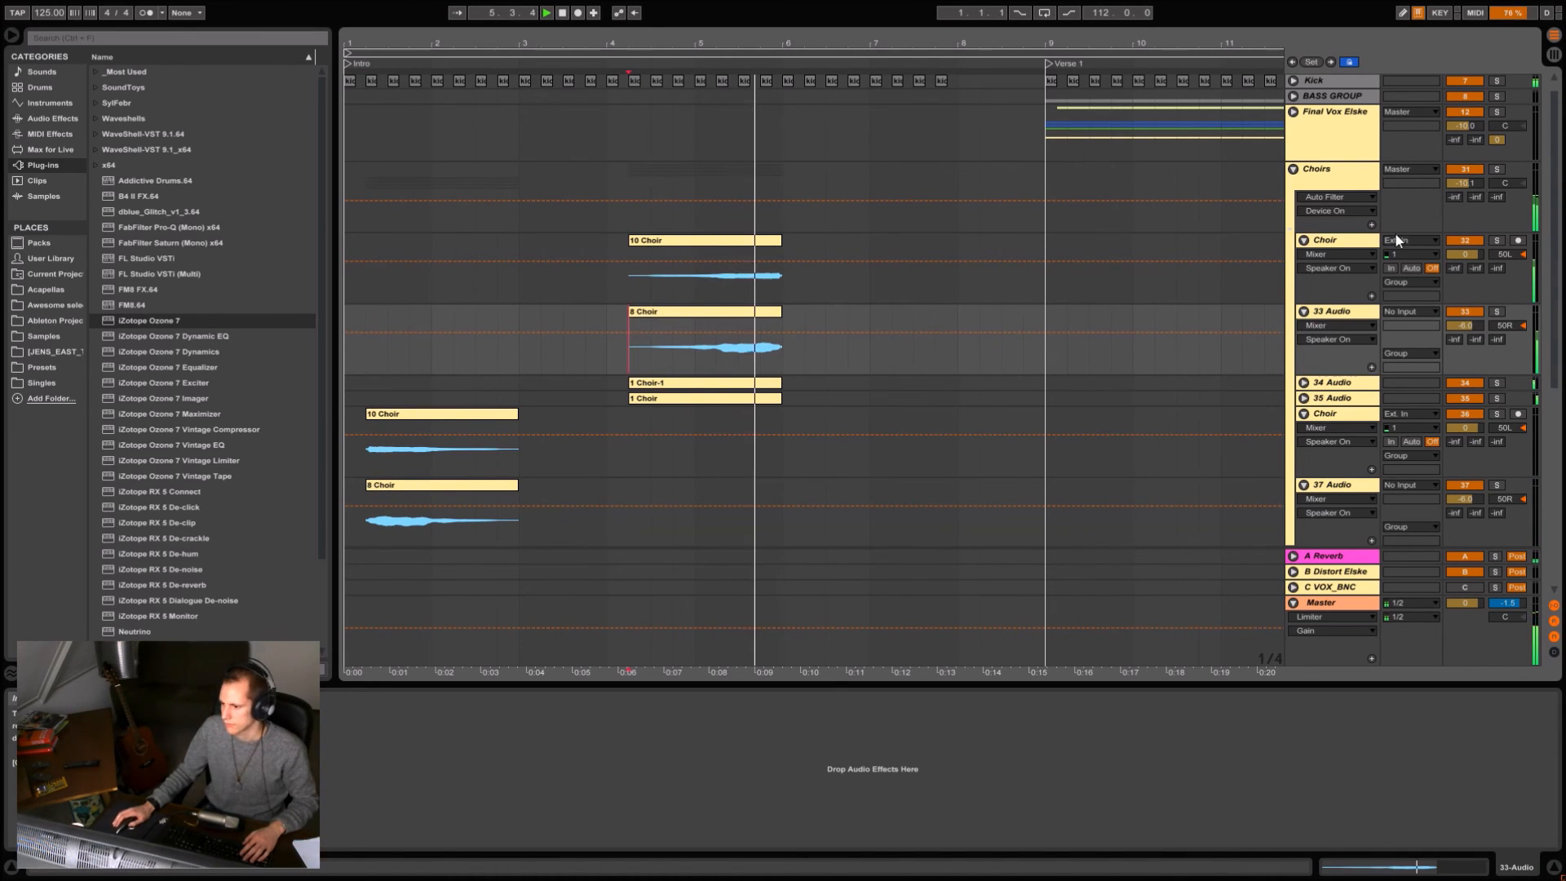
pyautogui.press('space')
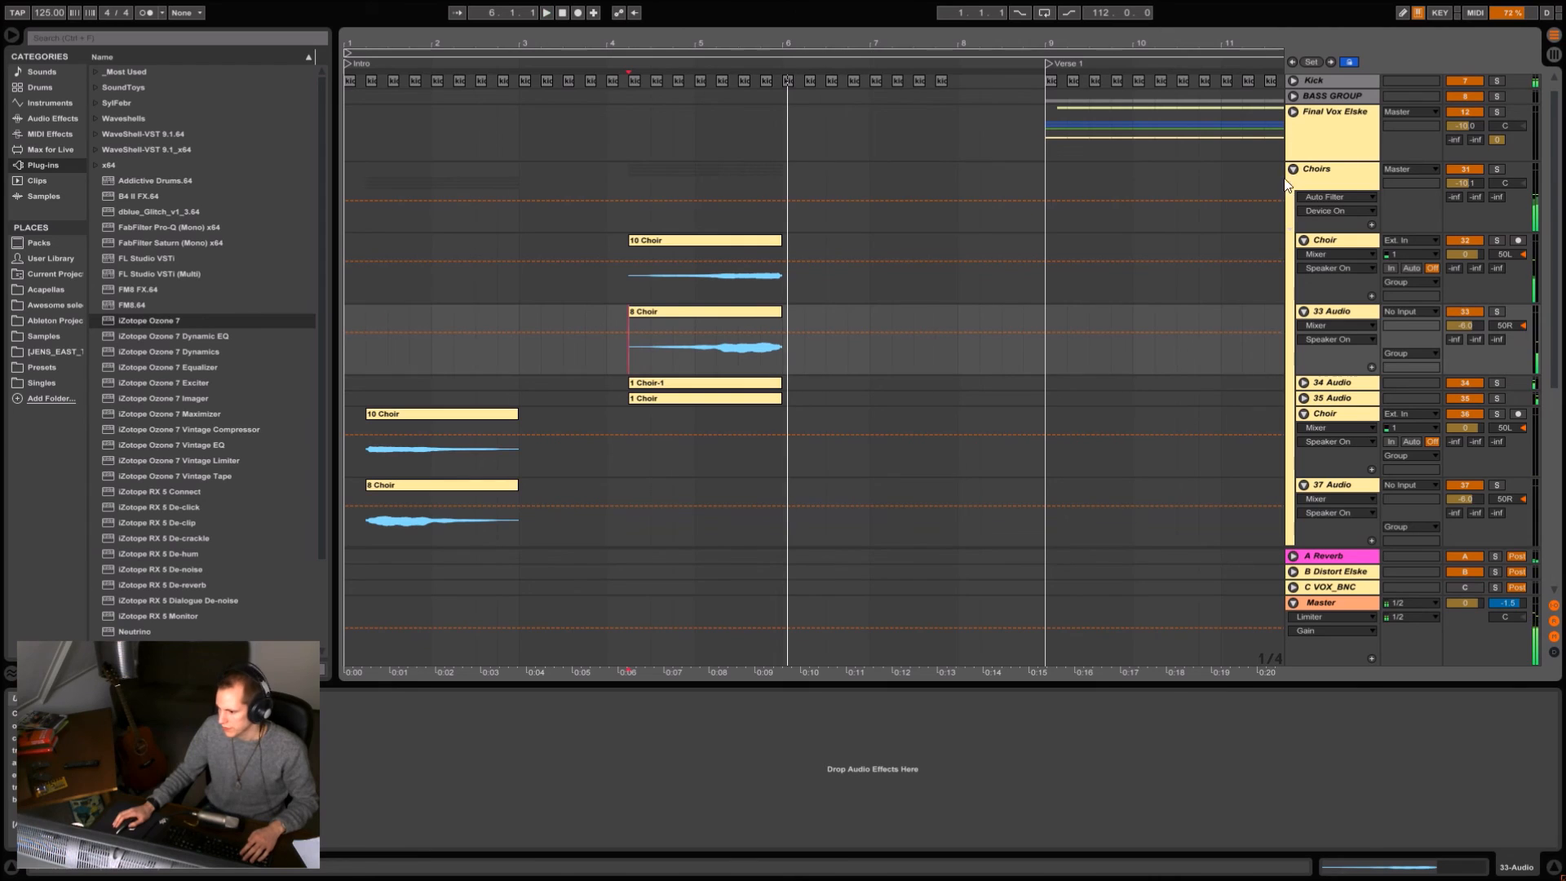
# Show the Choirs group's Utility Gain automation and locate the gain change just before the Chorus.
pyautogui.click(1341, 169)
pyautogui.click(1425, 749)
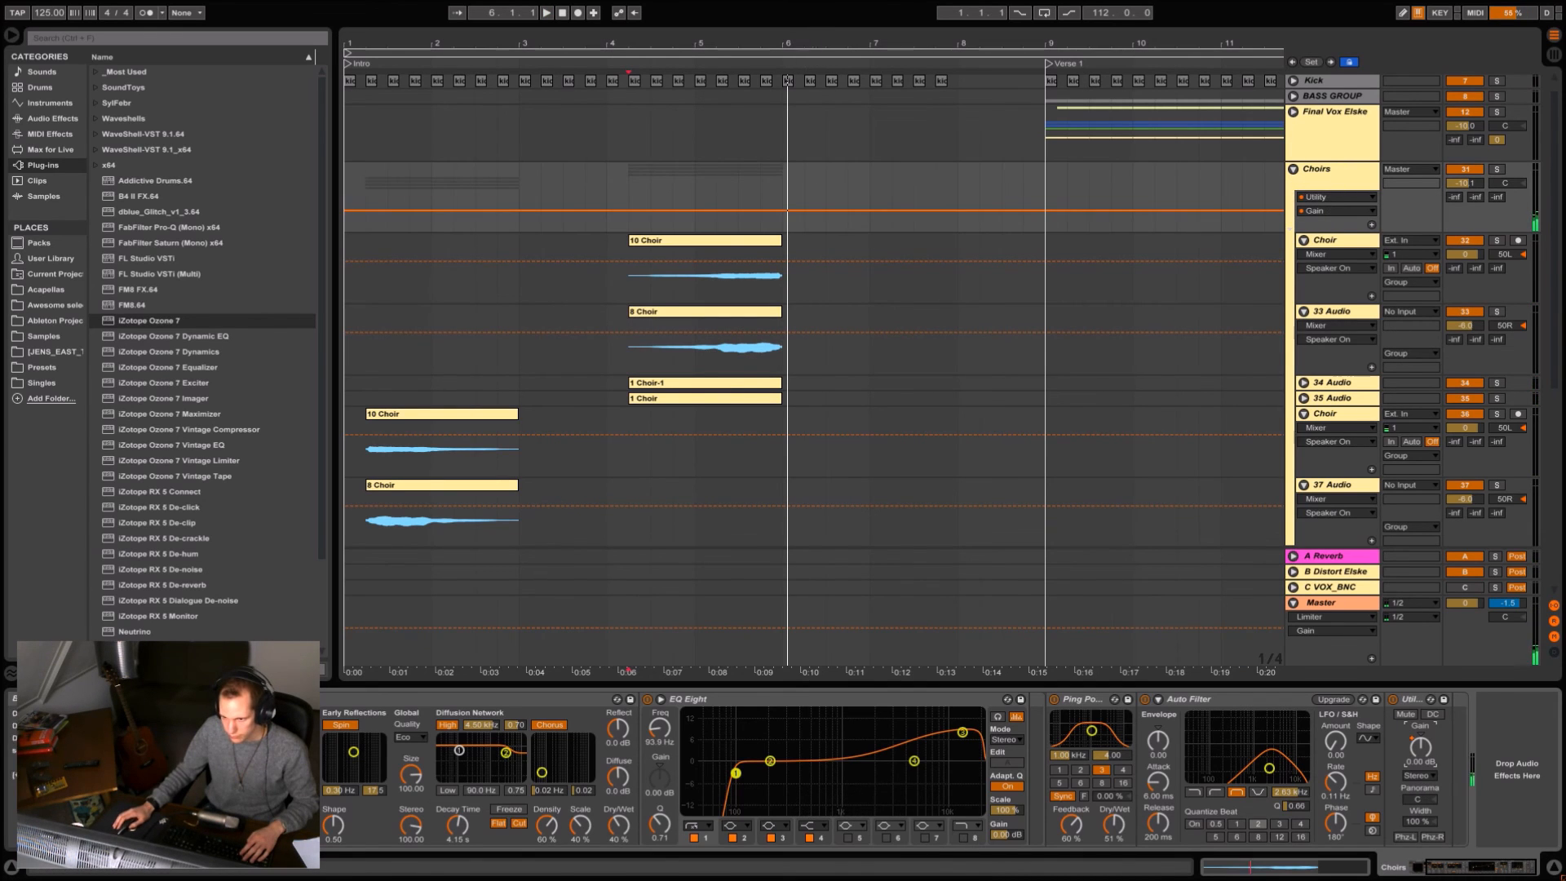
pyautogui.moveTo(451, 44); pyautogui.dragTo(450, 5)
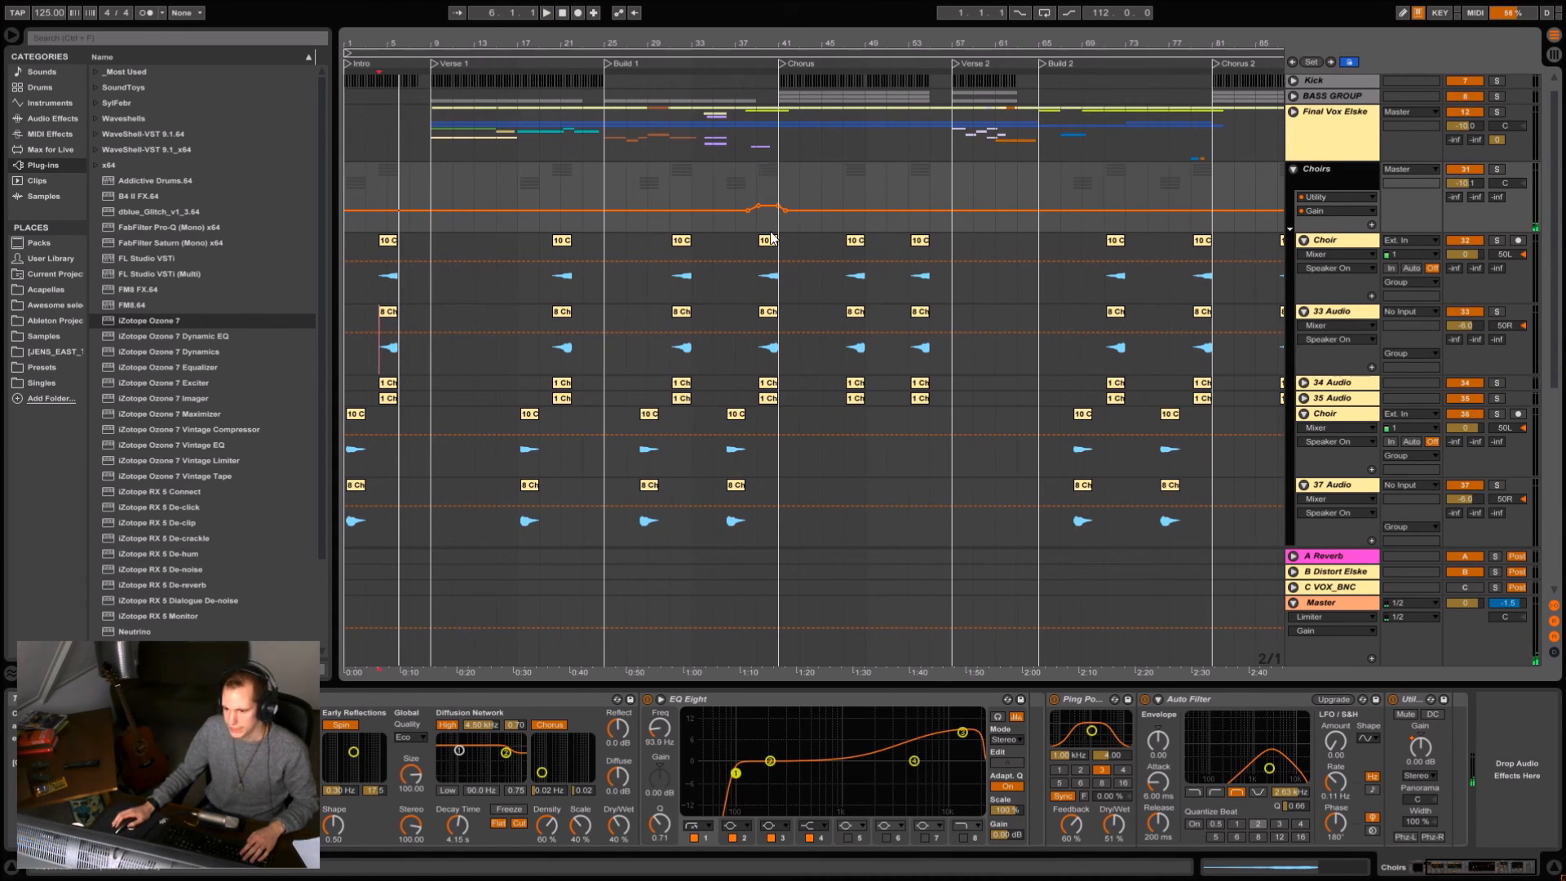
pyautogui.click(764, 189)
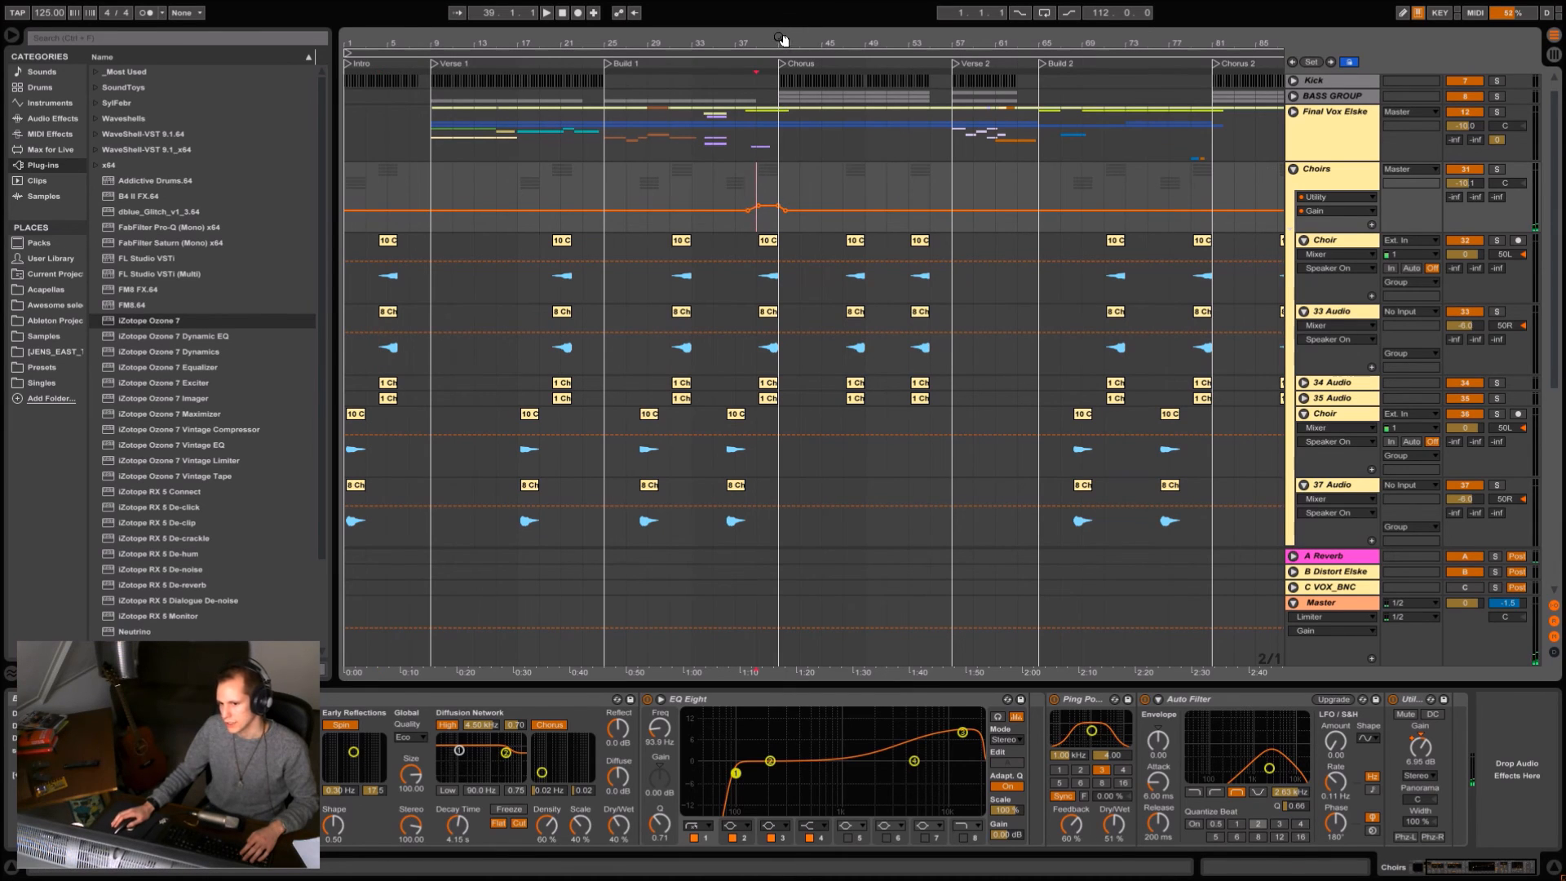
pyautogui.moveTo(782, 39); pyautogui.dragTo(782, 44)
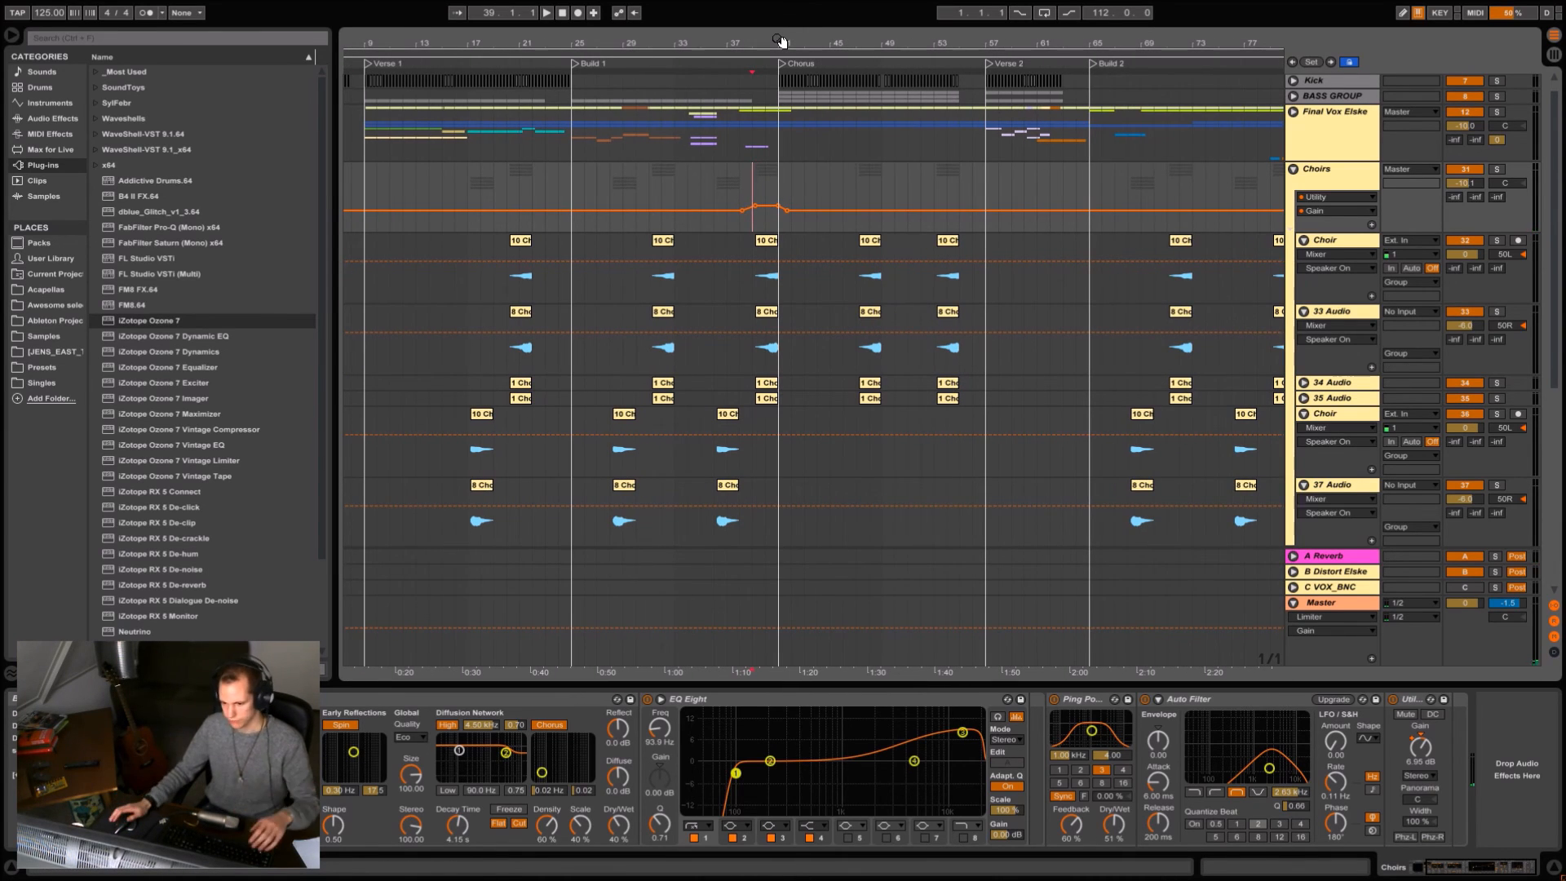
# Collapse the Choirs group, solo the Final Vox Elske group with its effects displayed, and play it from Verse 1.
pyautogui.click(1293, 171)
pyautogui.click(1323, 155)
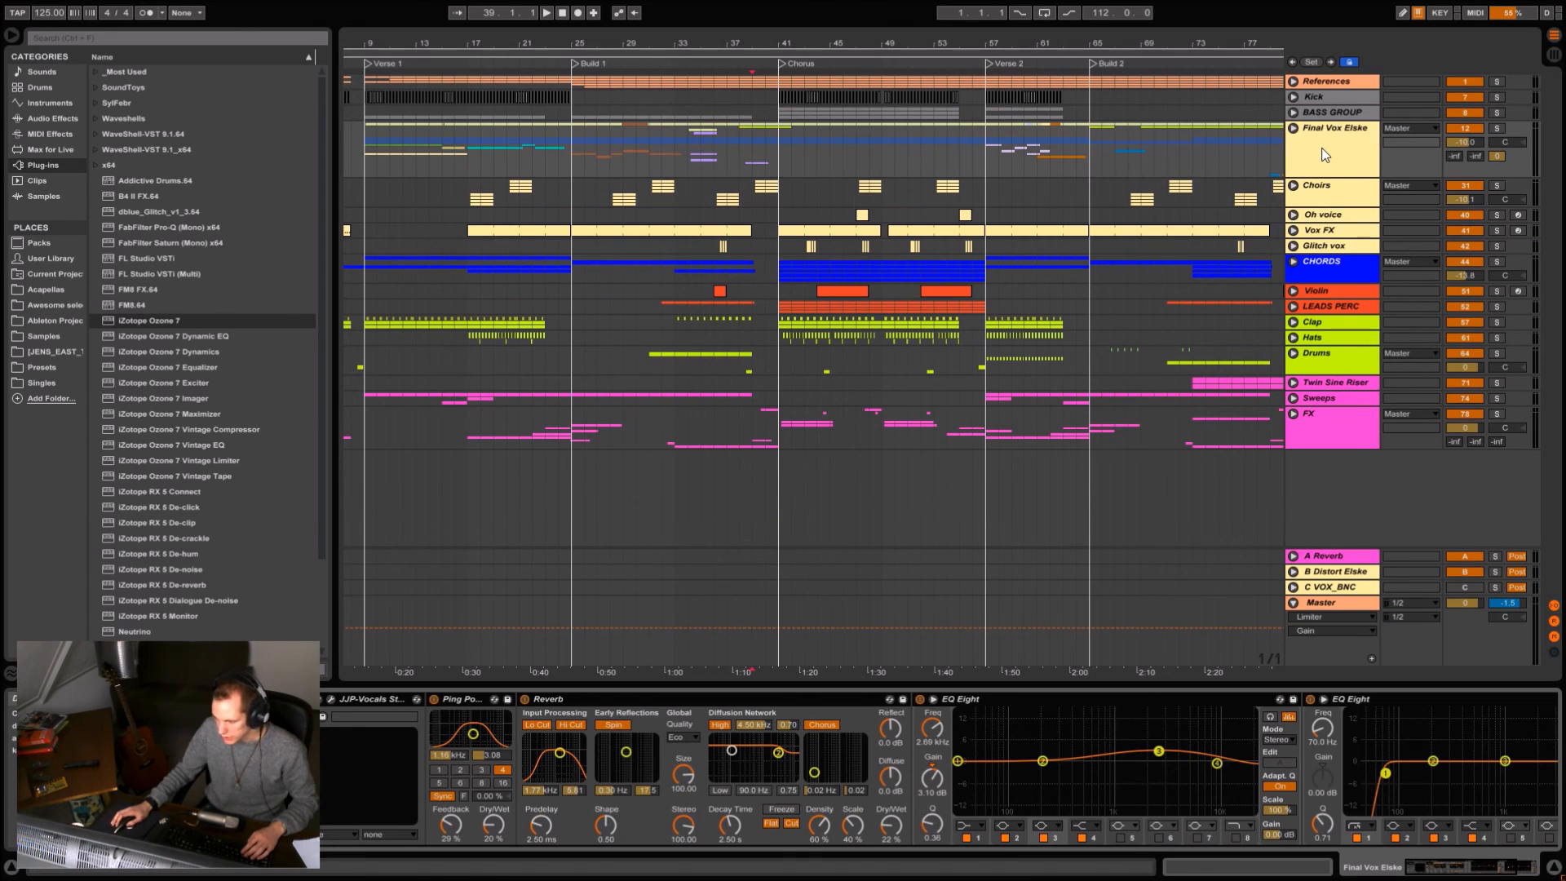
pyautogui.click(1497, 128)
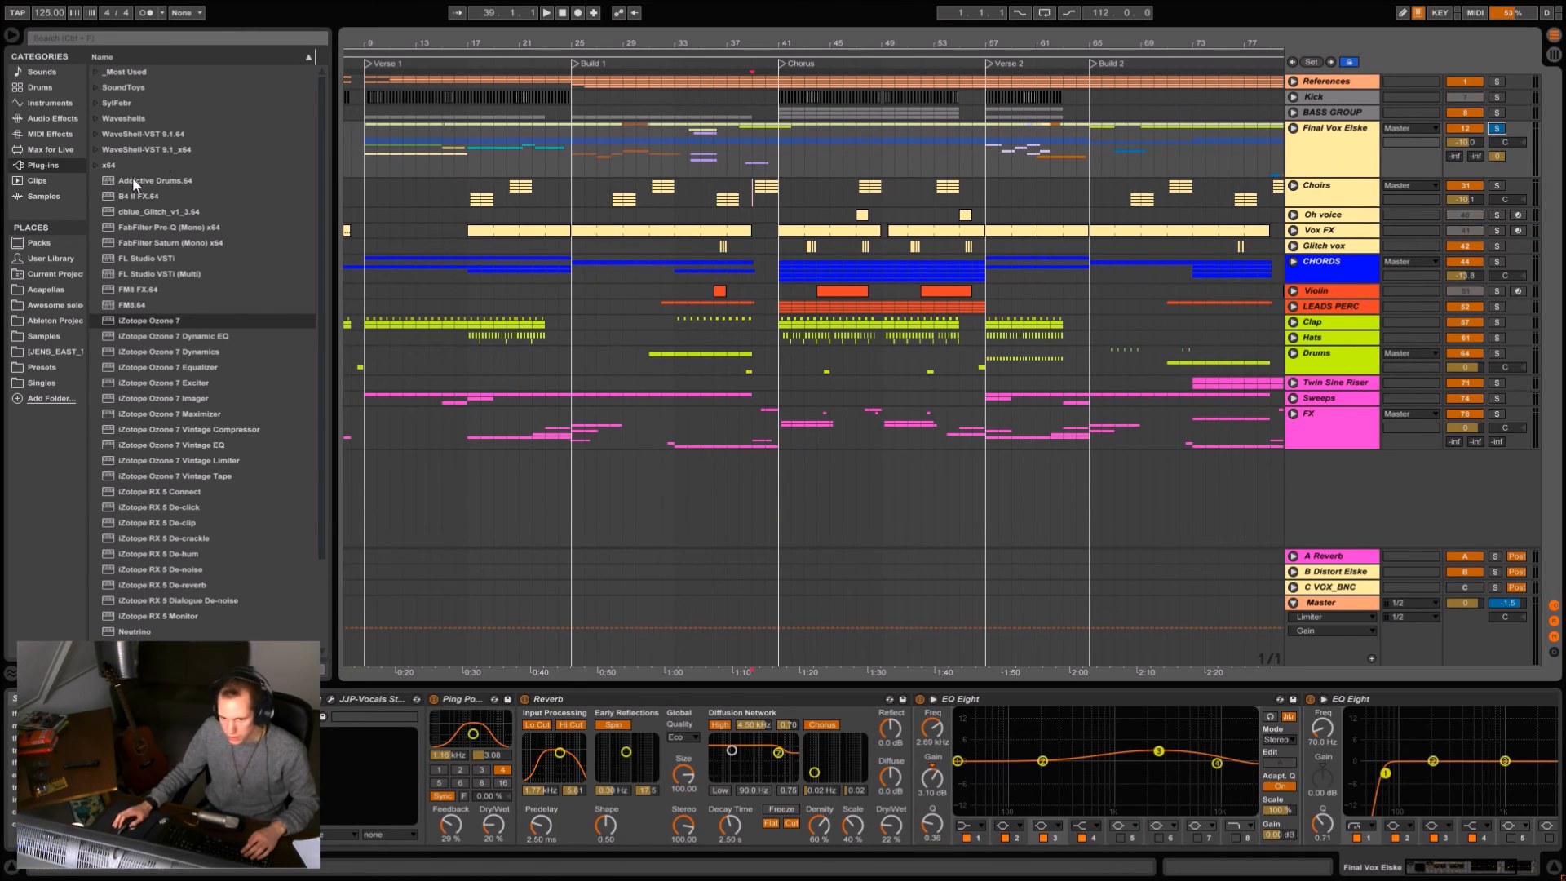
pyautogui.click(361, 155)
pyautogui.press('space')
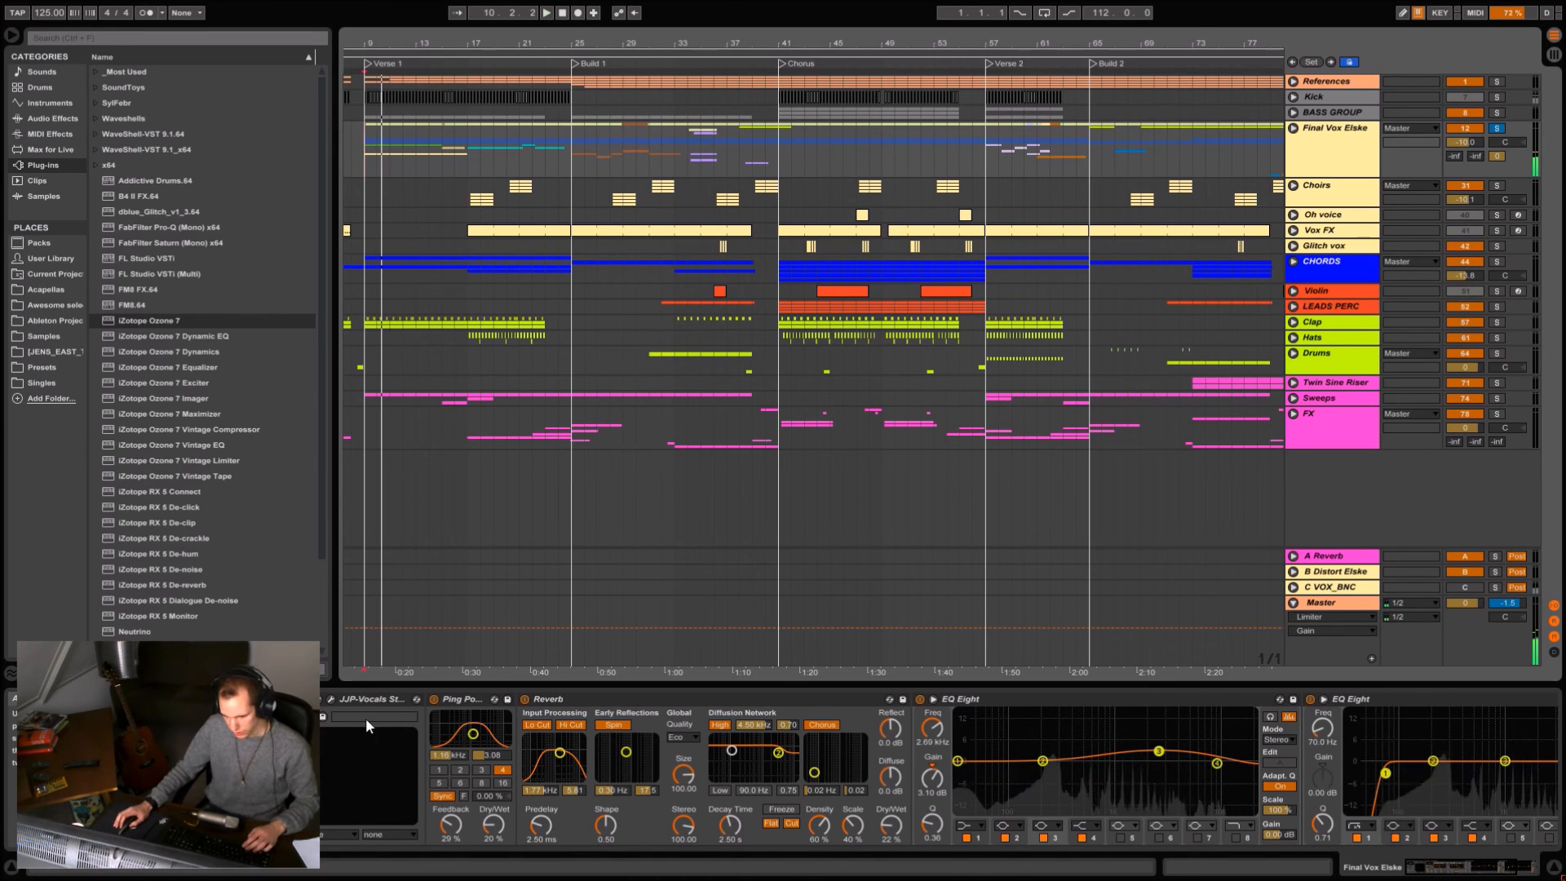
pyautogui.press('space')
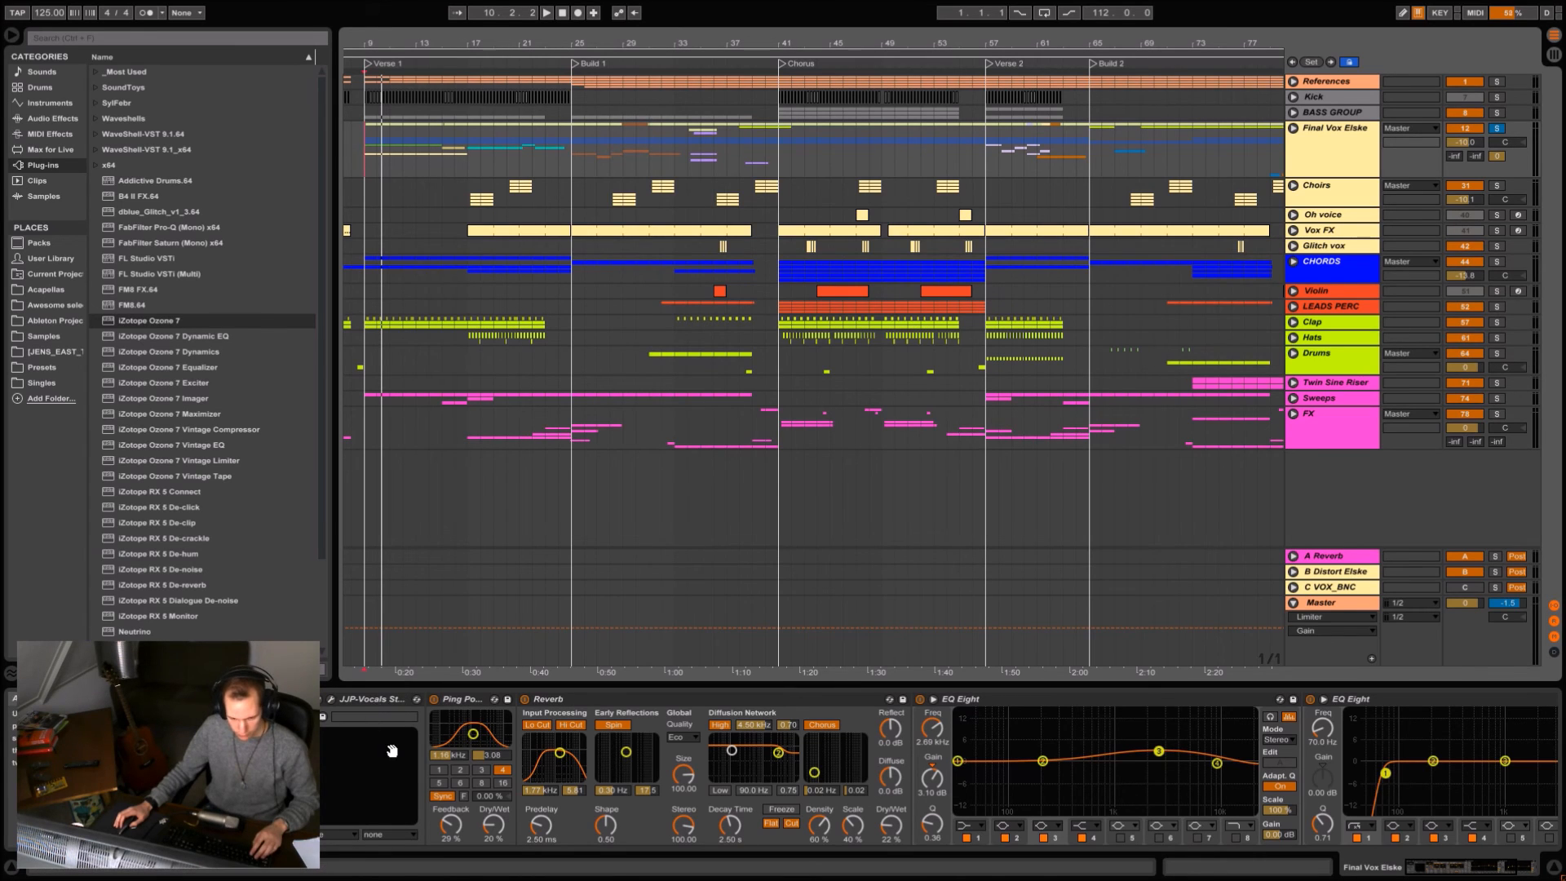
# Examine the Reverb and the two EQ Eight devices in the Final Vox Elske effect chain.
pyautogui.hscroll(5, 351, 750)
pyautogui.hscroll(2, 501, 789)
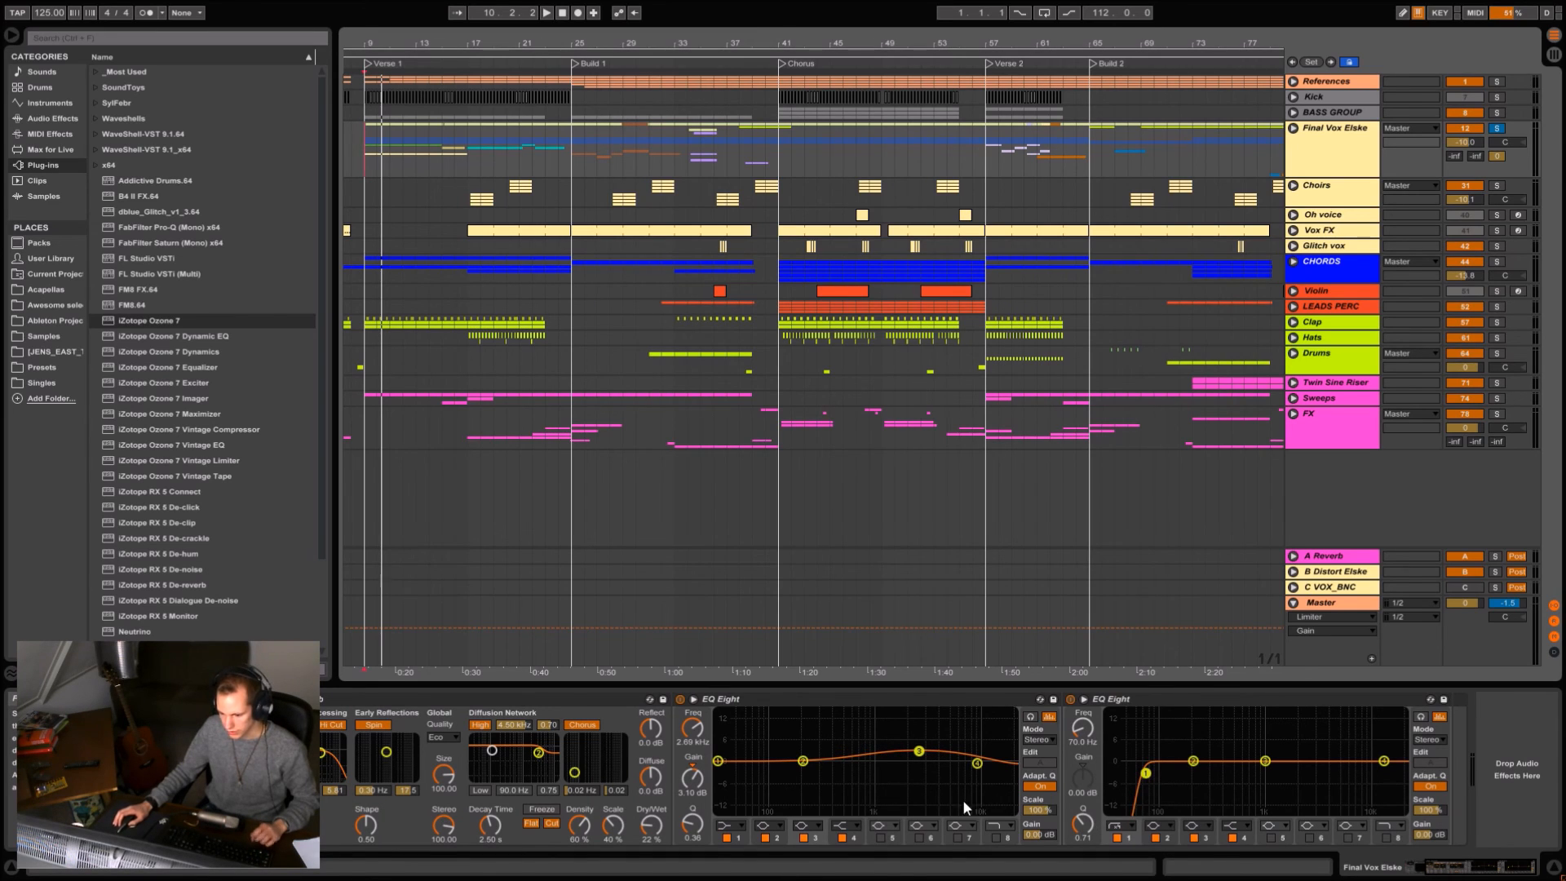
pyautogui.hscroll(-6, 896, 799)
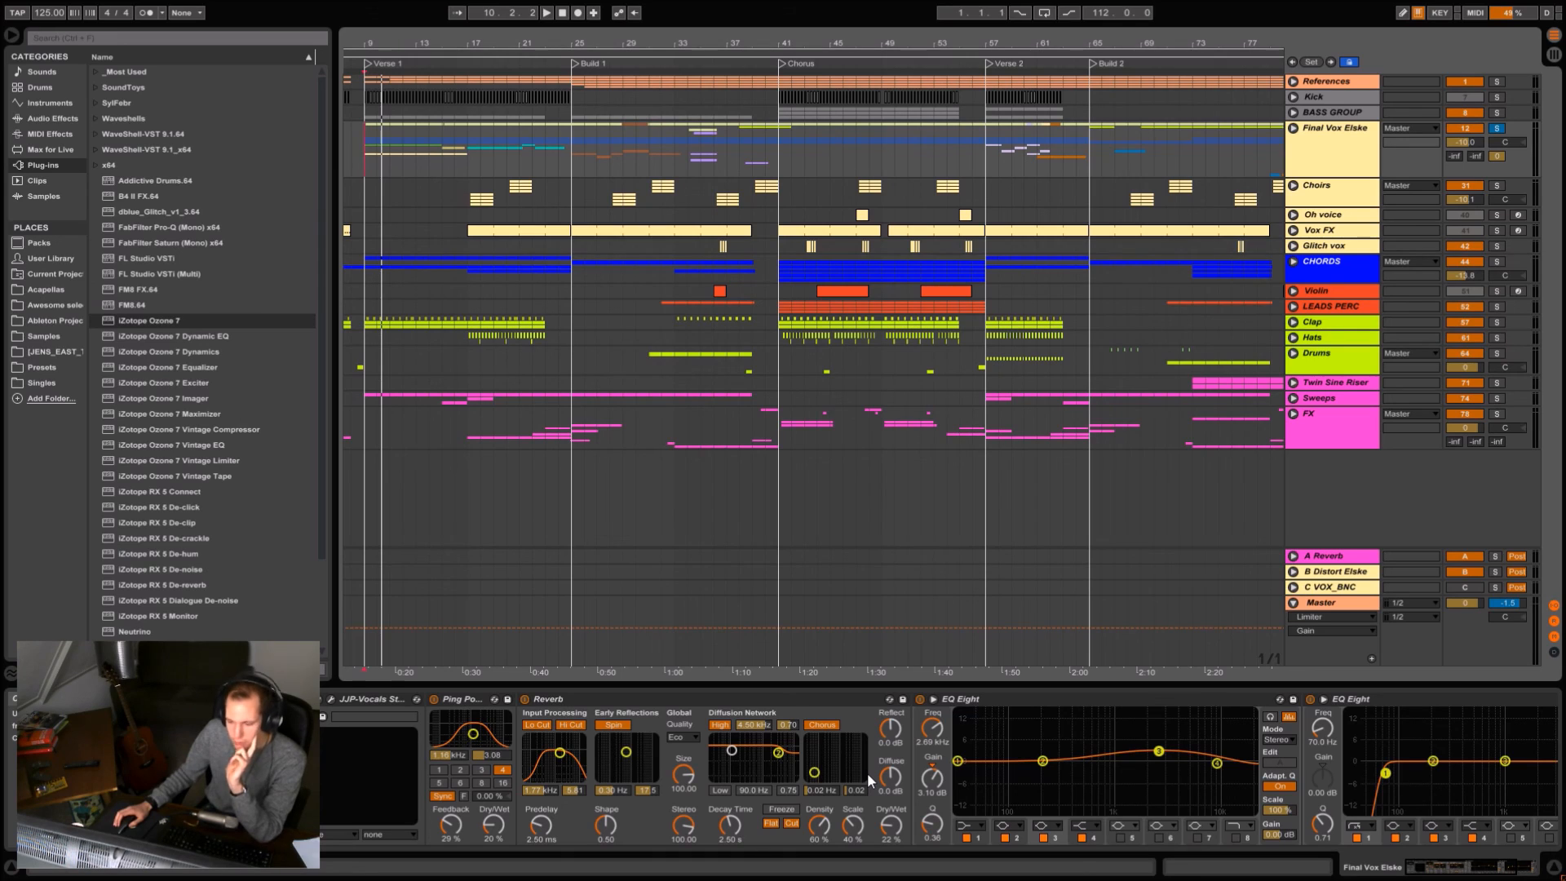
# Hide the device view, fit the whole arrangement, and set the playback start on Final Vox Elske at Verse 1.
pyautogui.click(818, 685)
pyautogui.click(1314, 137)
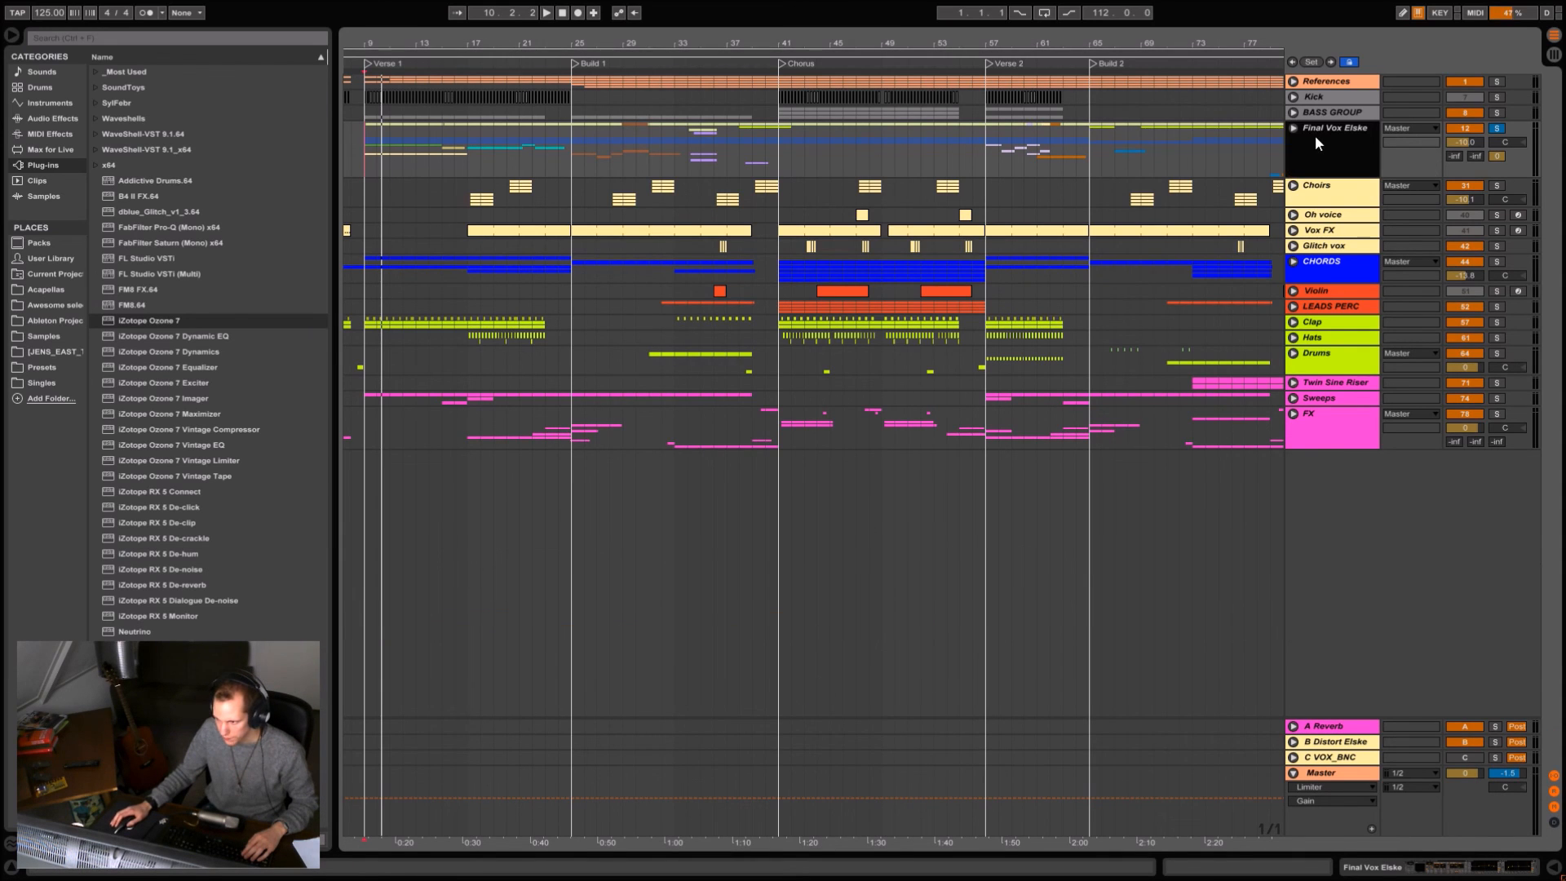
pyautogui.moveTo(475, 44)
pyautogui.mouseDown()
pyautogui.moveTo(508, 42)
pyautogui.moveTo(491, 12)
pyautogui.moveTo(491, 34)
pyautogui.mouseUp()
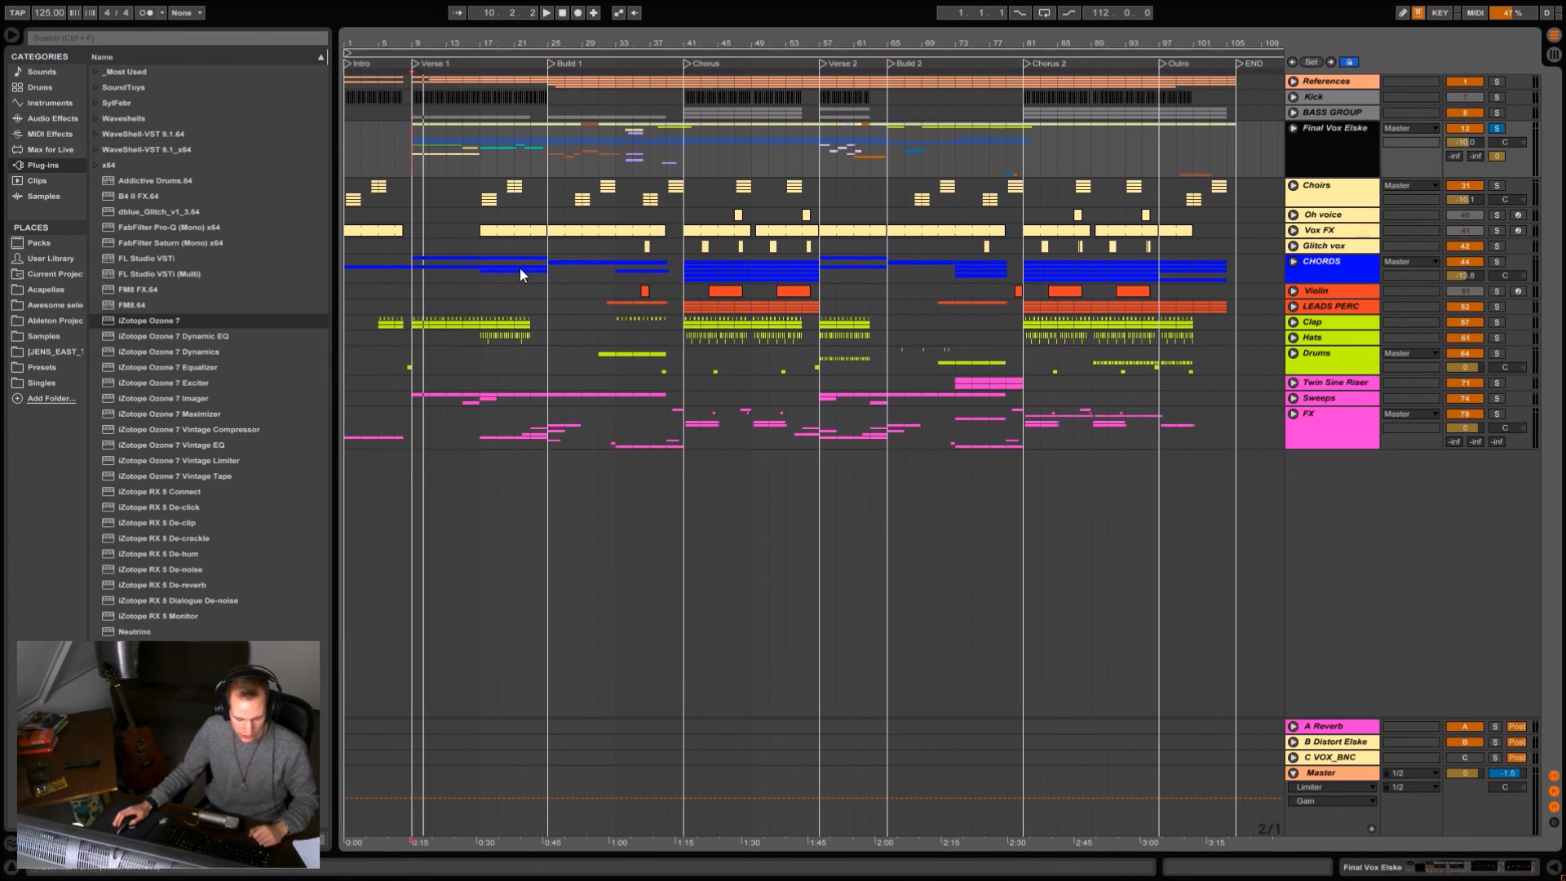
pyautogui.click(421, 159)
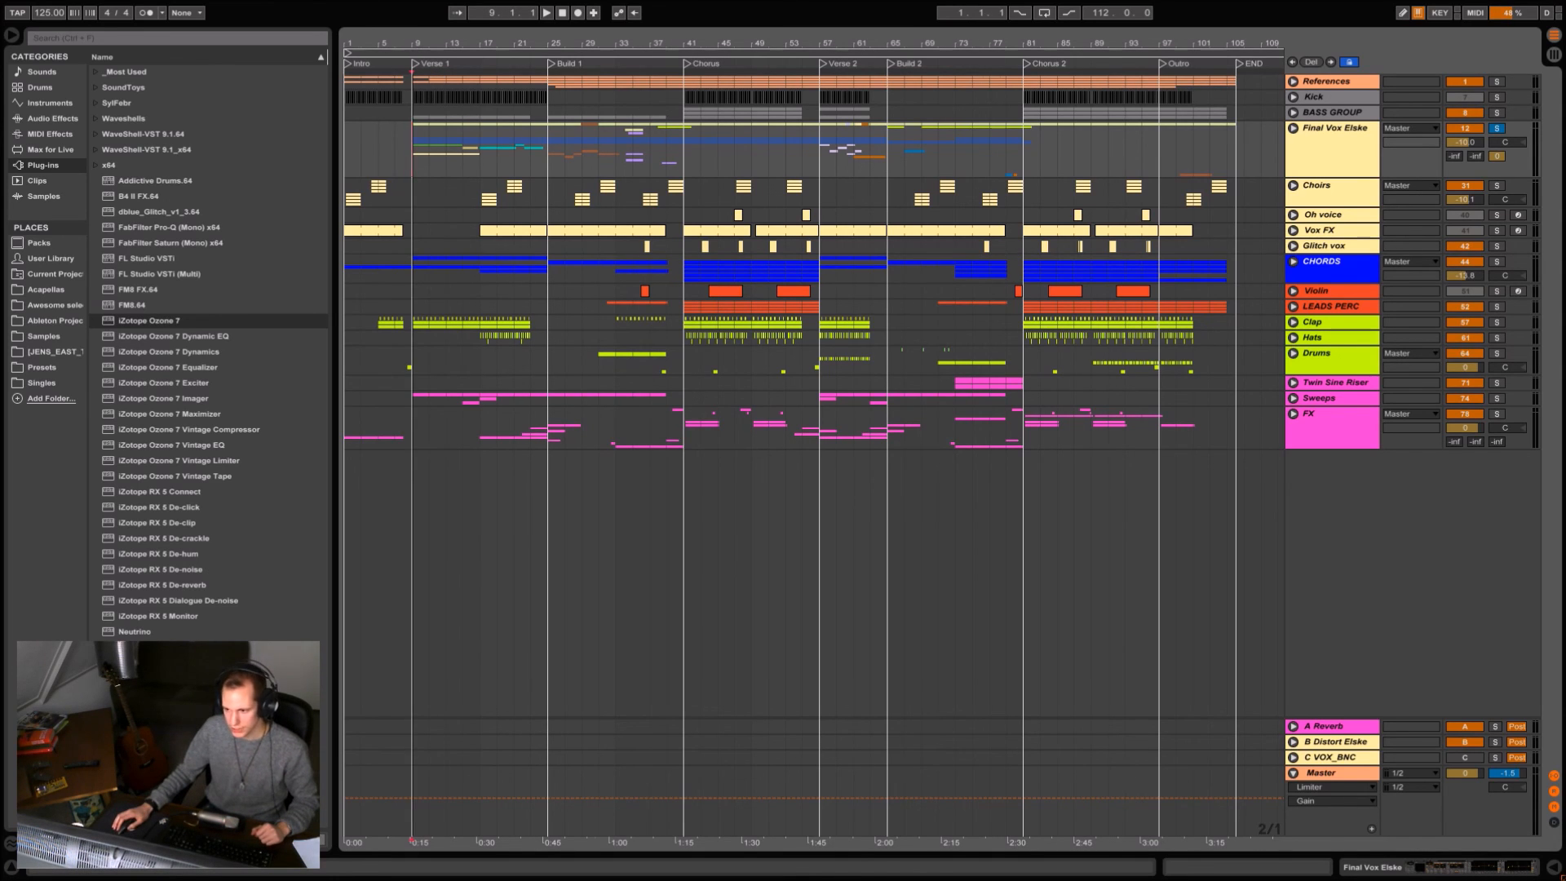
pyautogui.scroll(1, 421, 153)
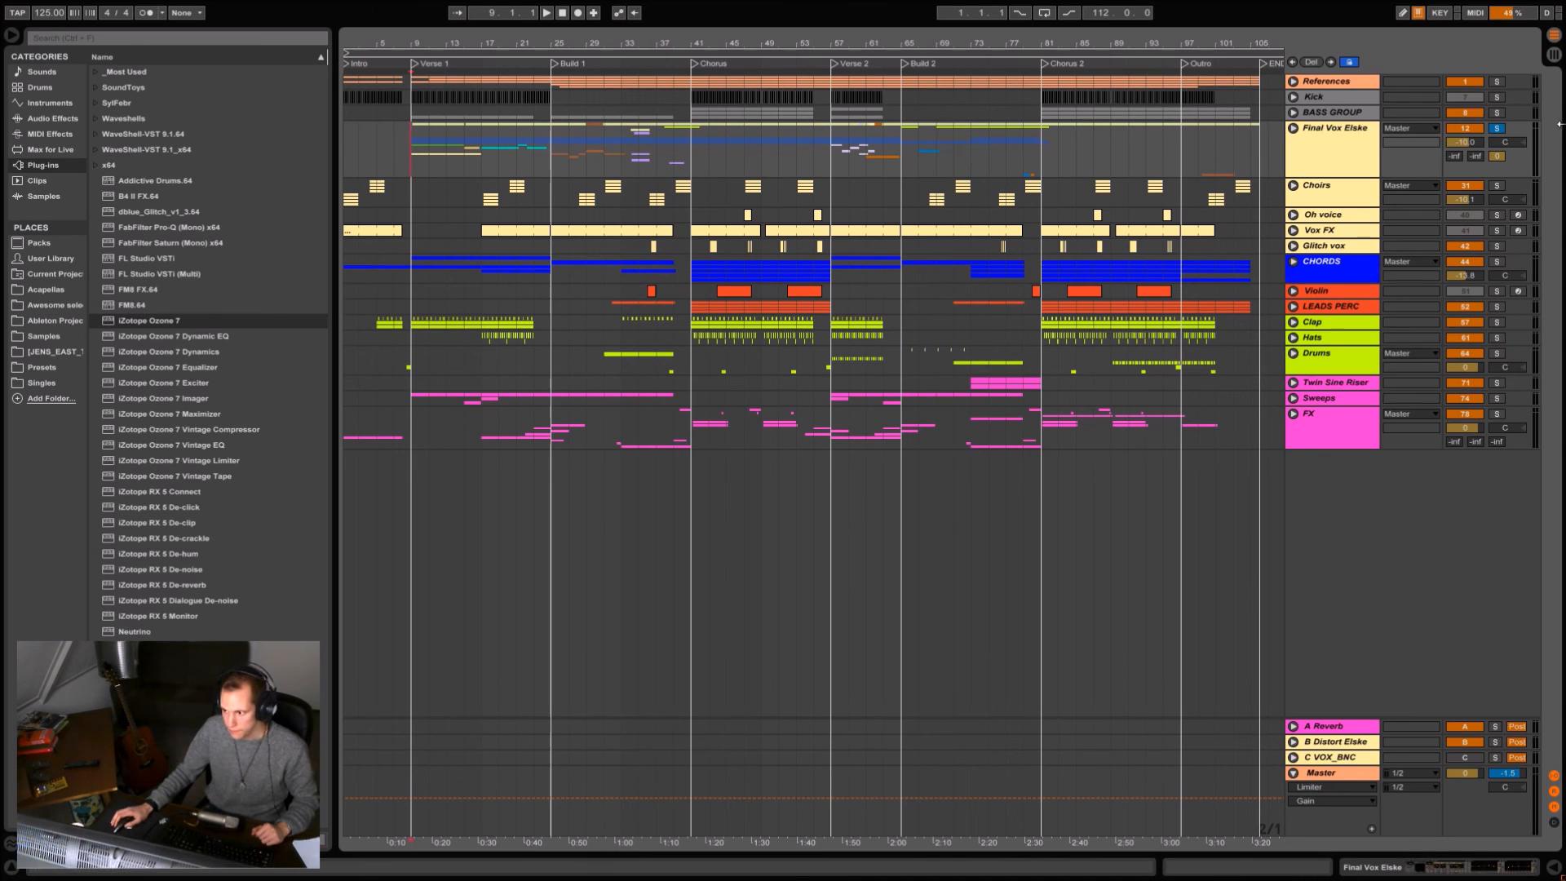